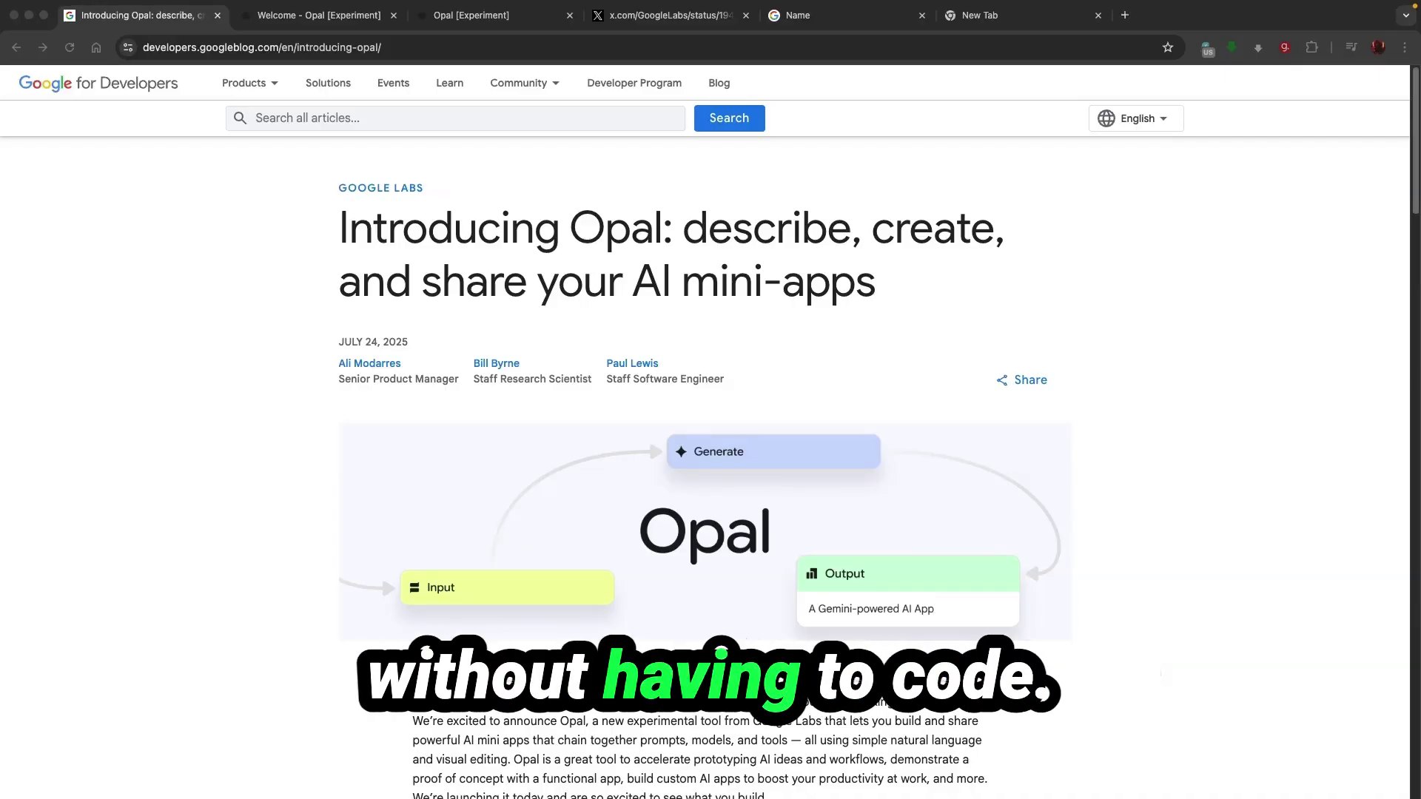
Step: Switch to the Opal tab and go to the signed-in Opal apps page
scroll(237, 551, down, 2)
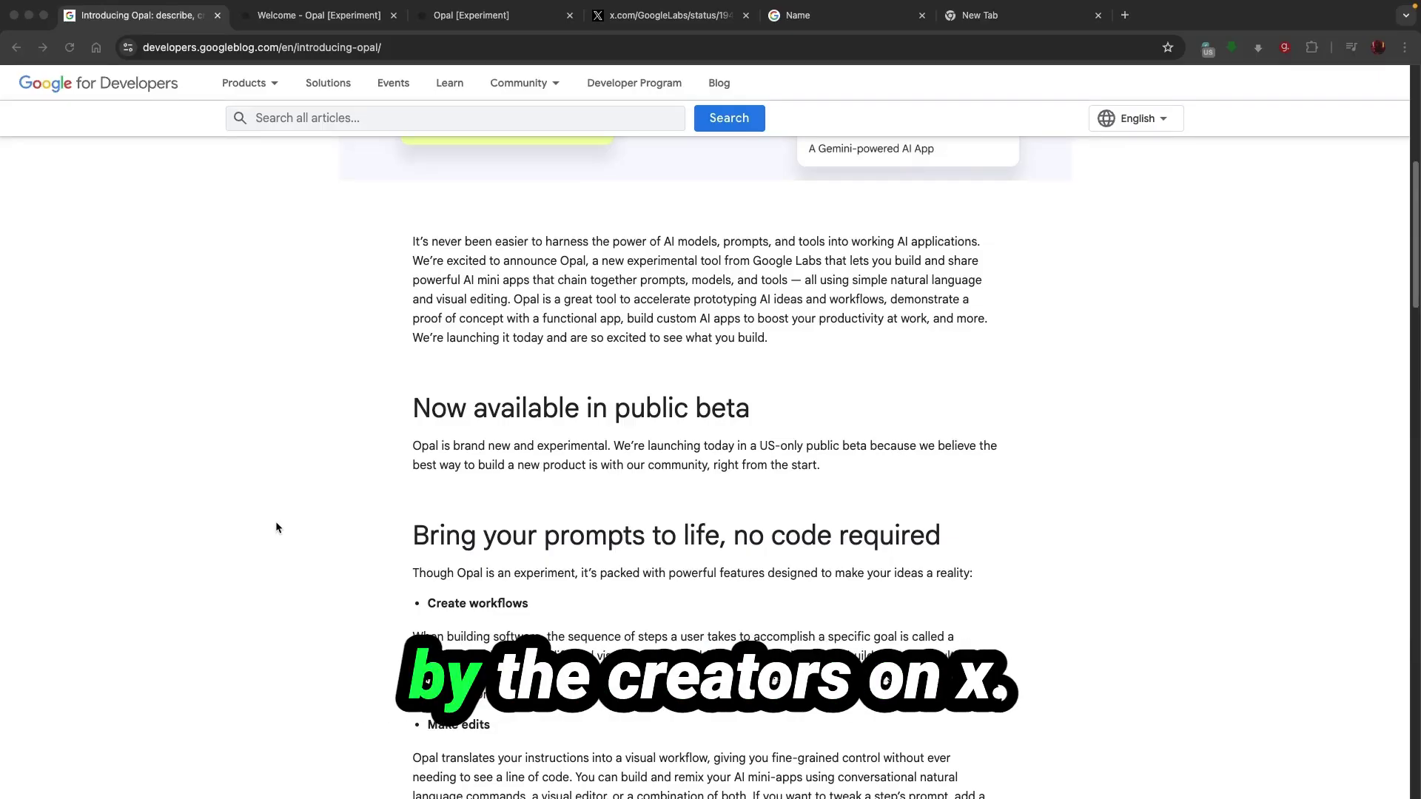
scroll(276, 523, down, 3)
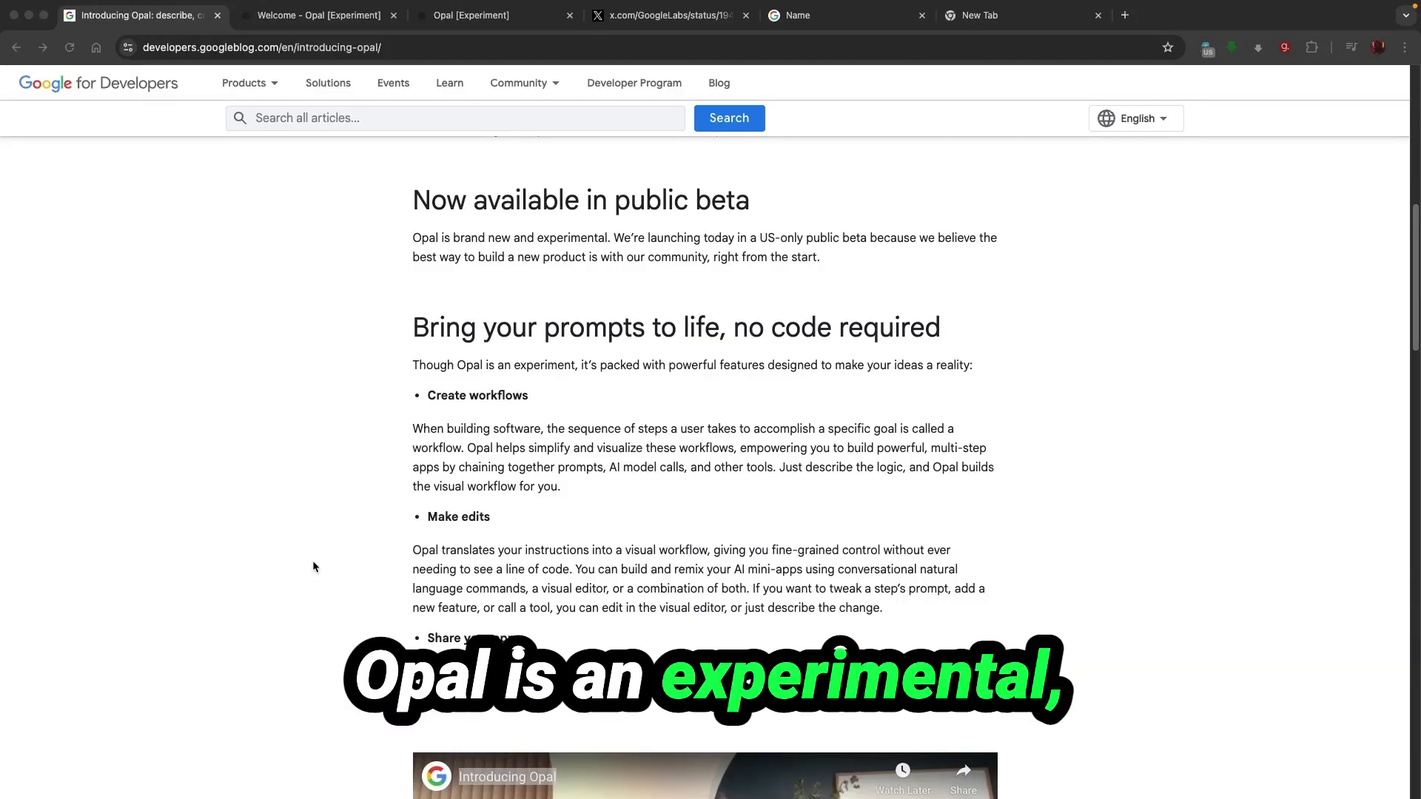
scroll(313, 562, down, 2)
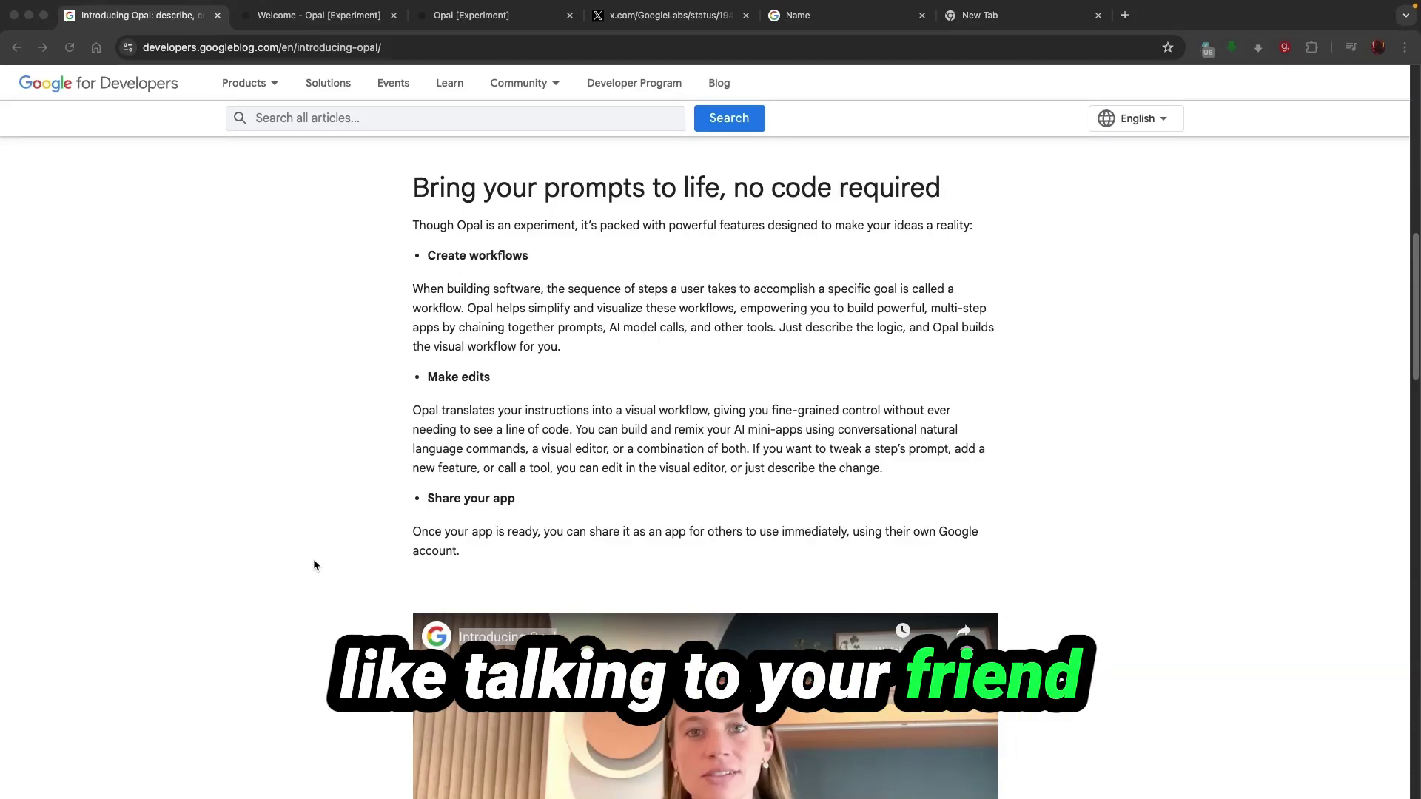
scroll(313, 517, up, 10)
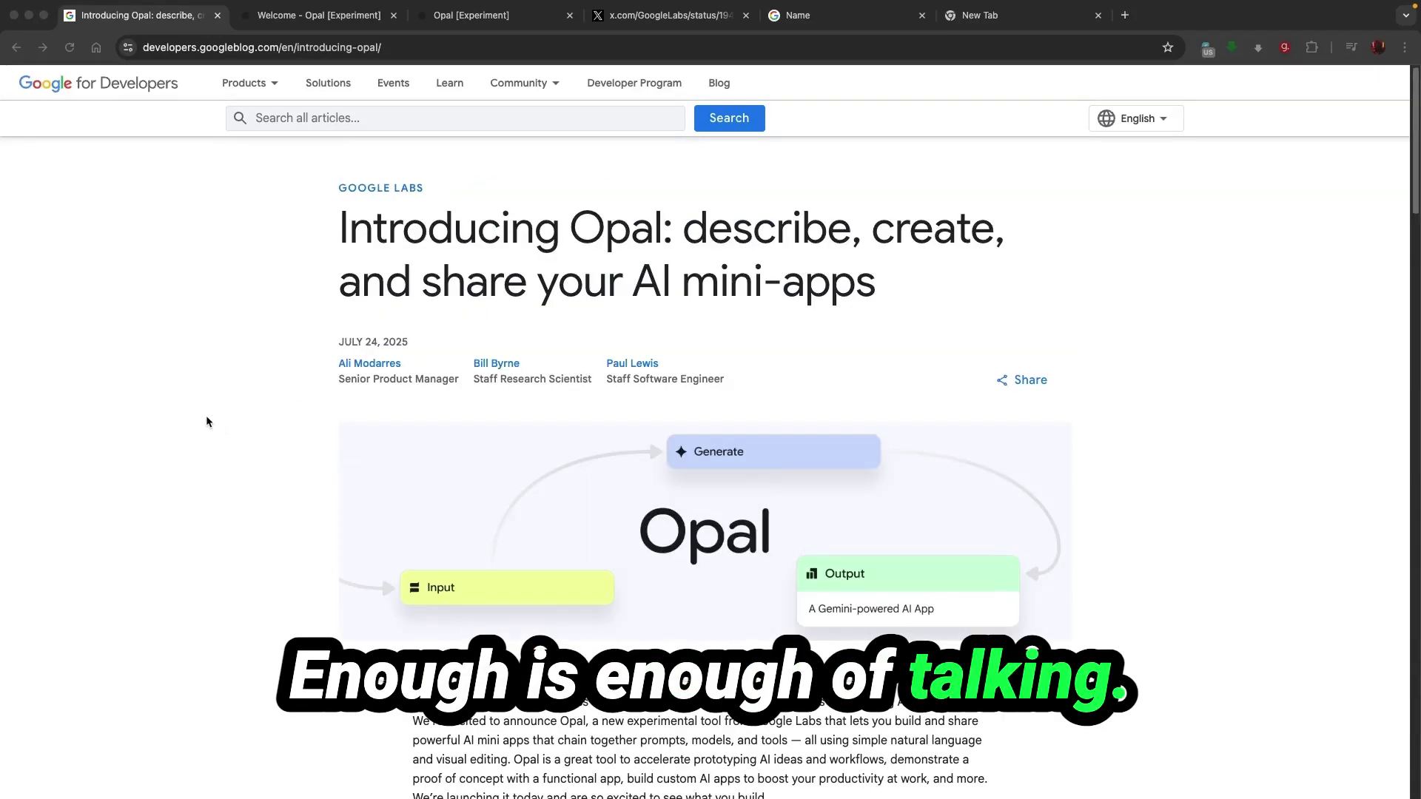
key(ctrl+Tab)
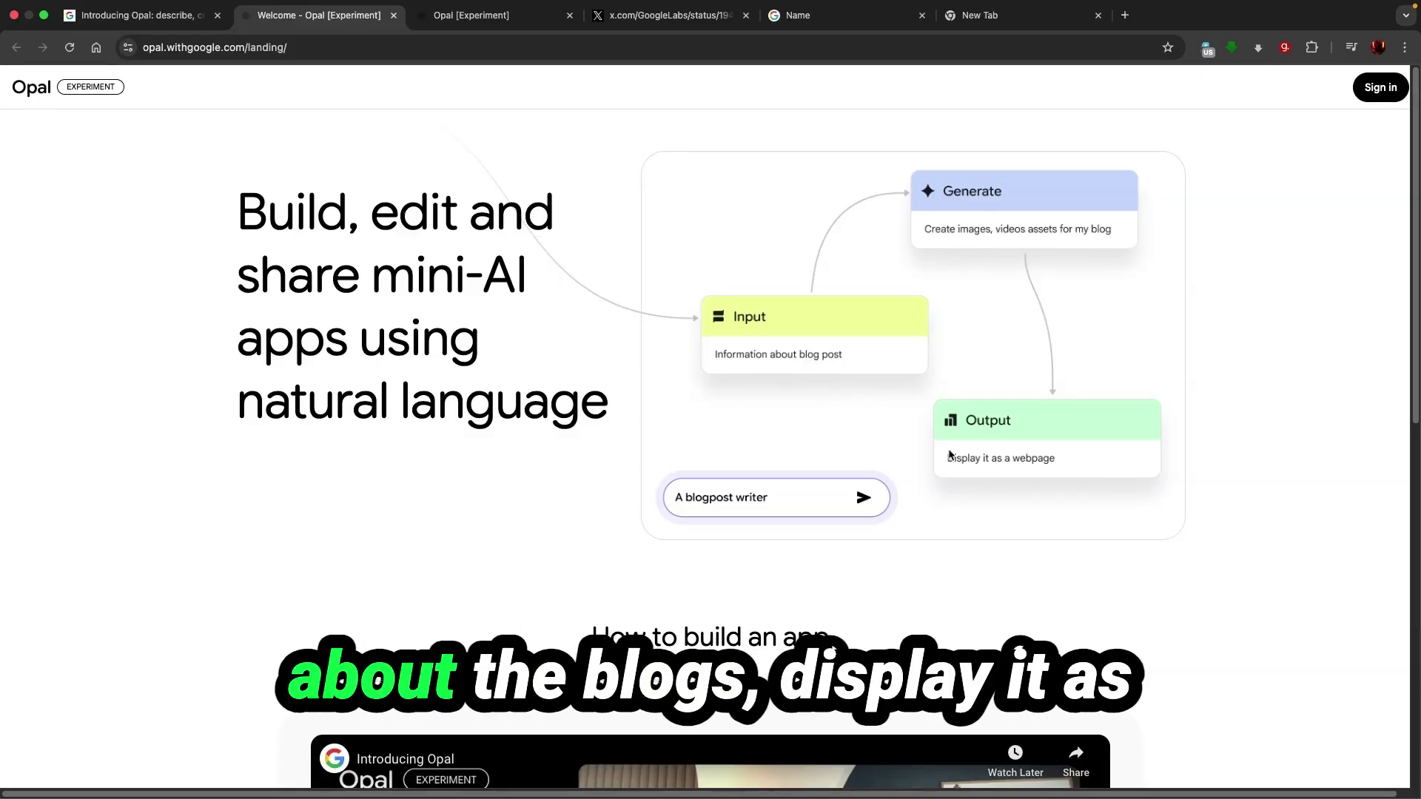
scroll(476, 456, down, 1)
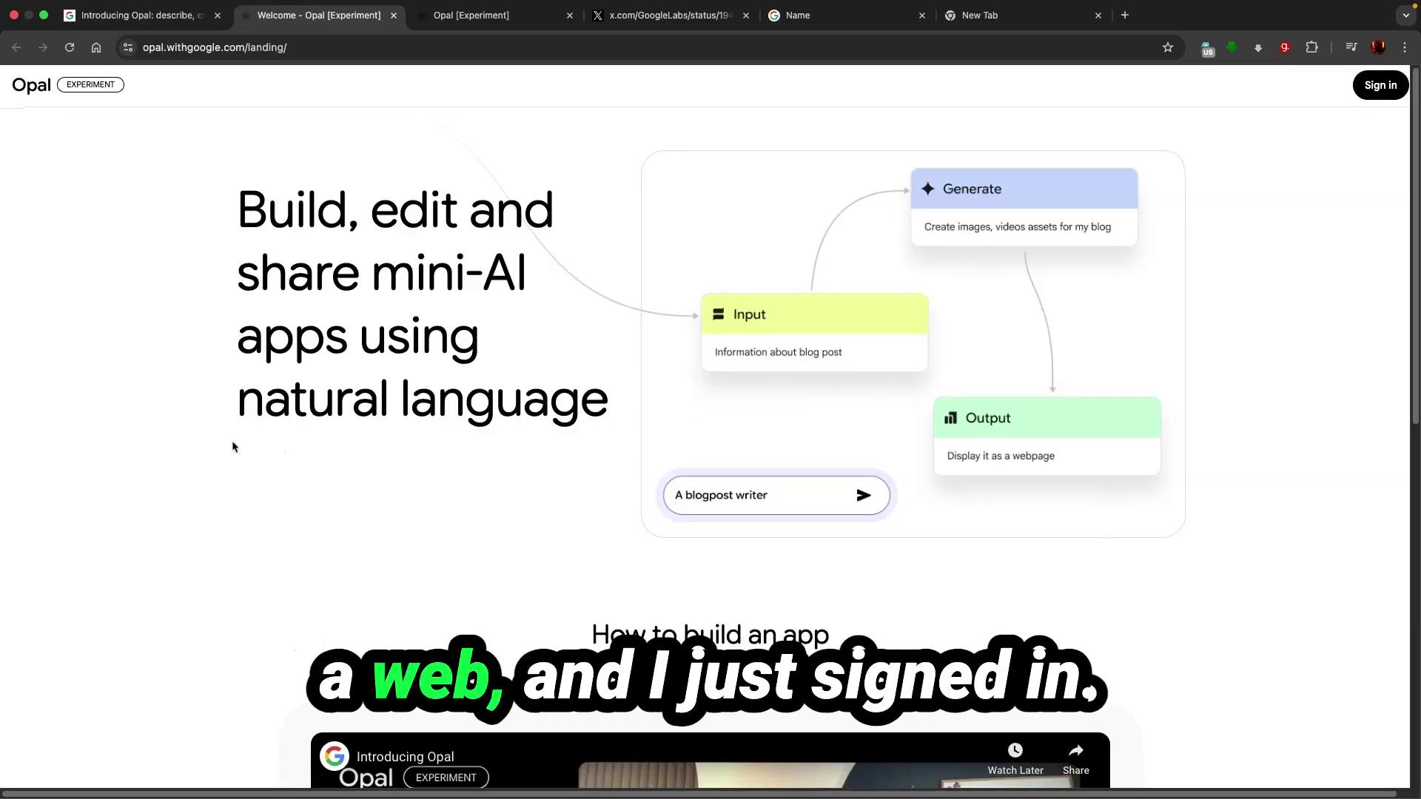
click(479, 18)
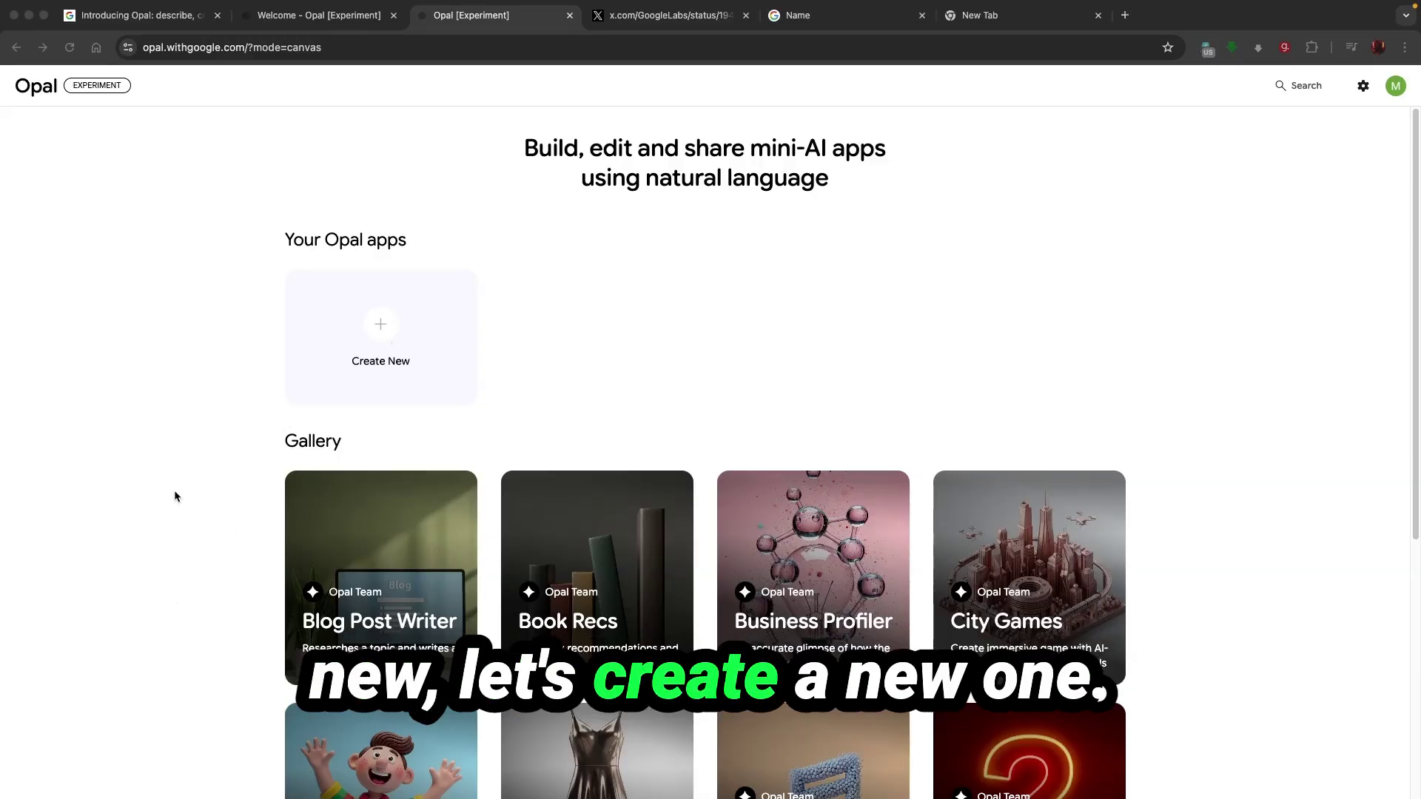
Step: Start a new blank Opal app from the apps gallery
scroll(174, 491, down, 5)
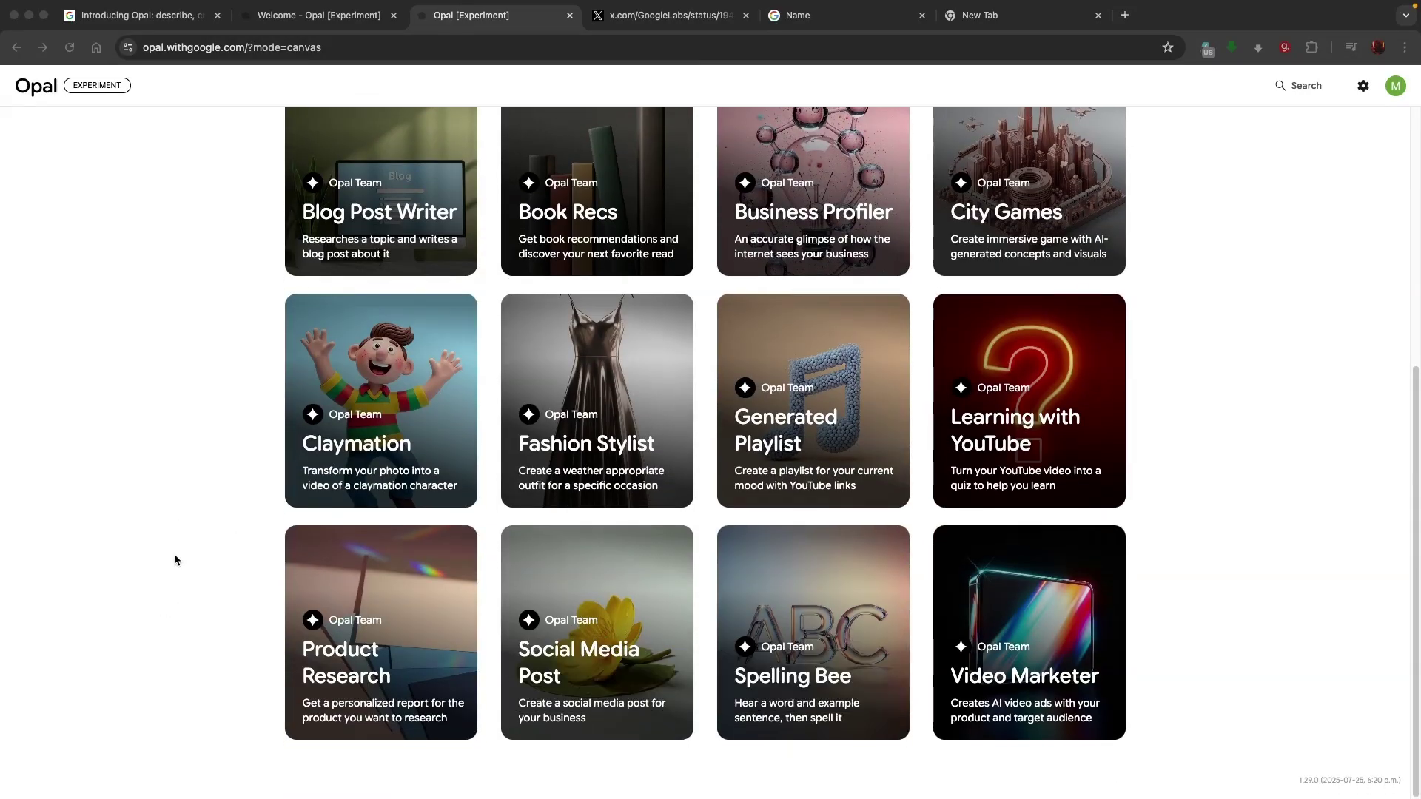
scroll(174, 557, up, 5)
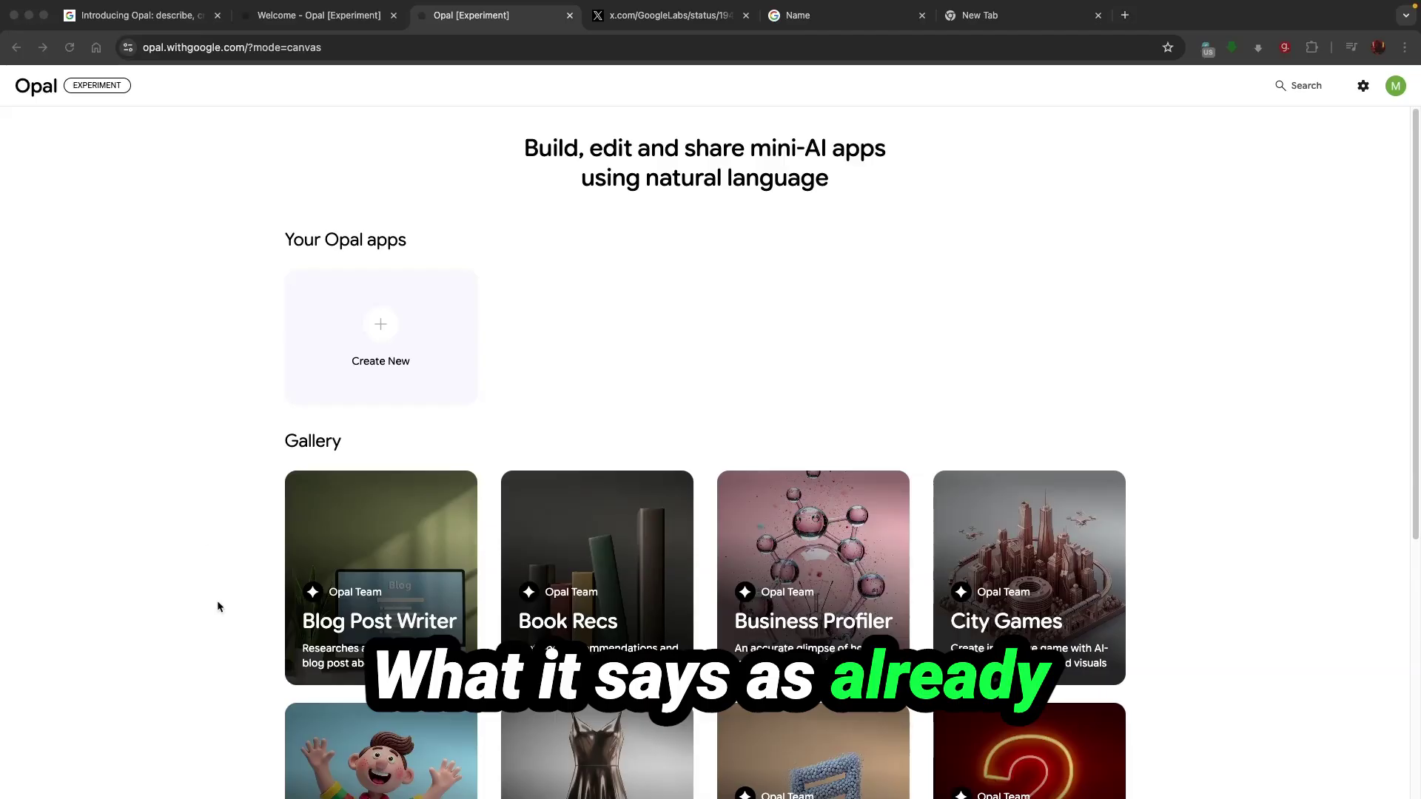
click(379, 328)
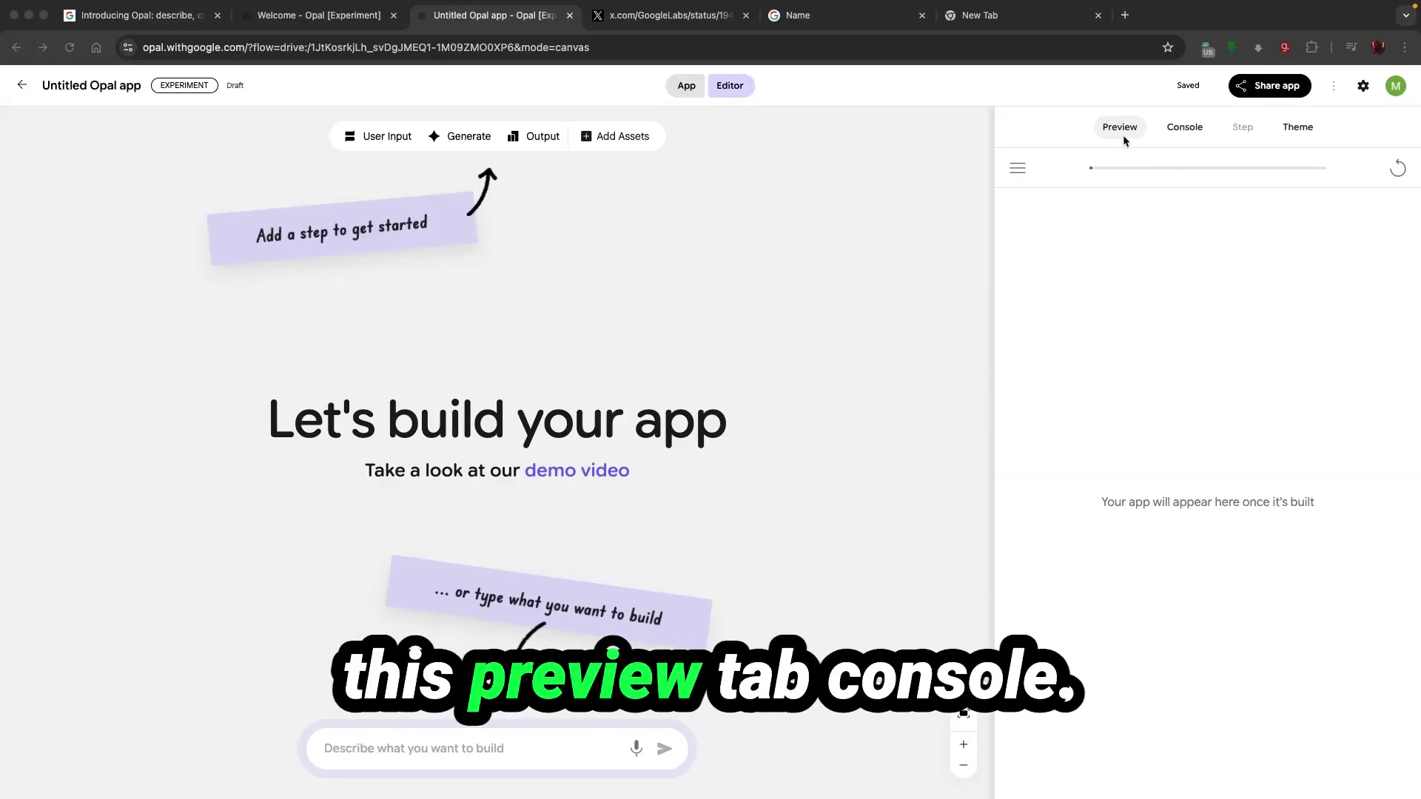
Step: View the new app's Console output, then bring up the Theme editor
click(1192, 133)
click(1192, 132)
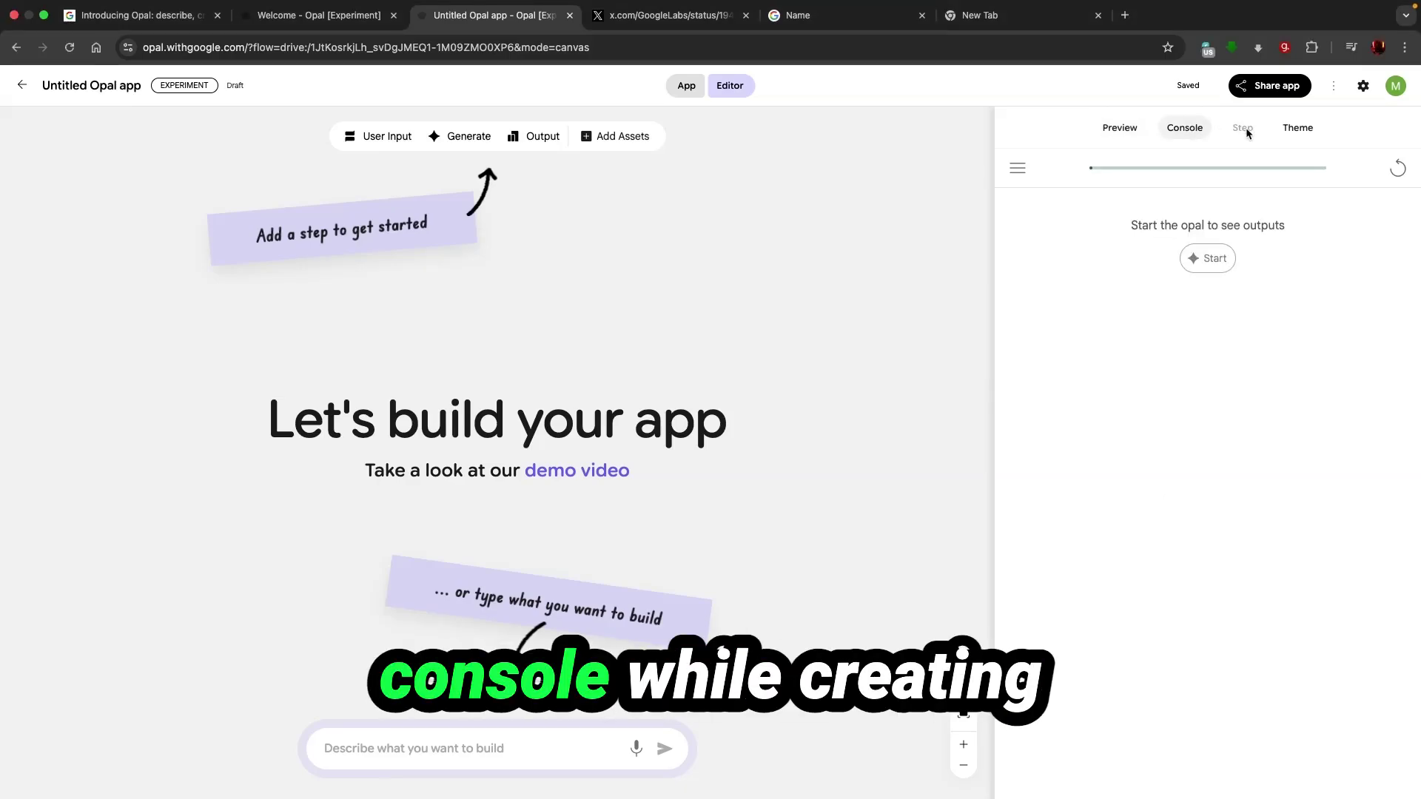
click(1307, 130)
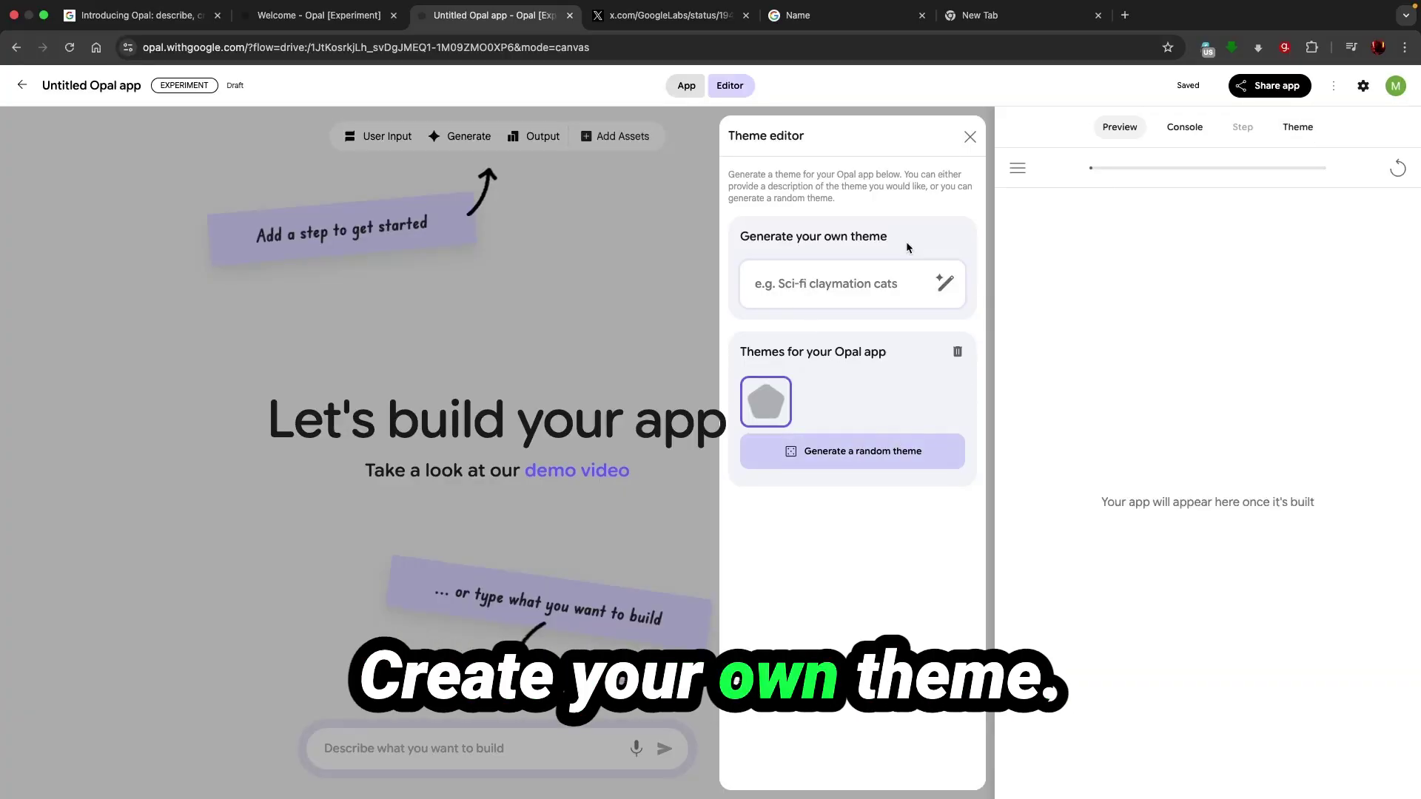
Step: Generate a random theme for the app and close the Theme editor
click(846, 459)
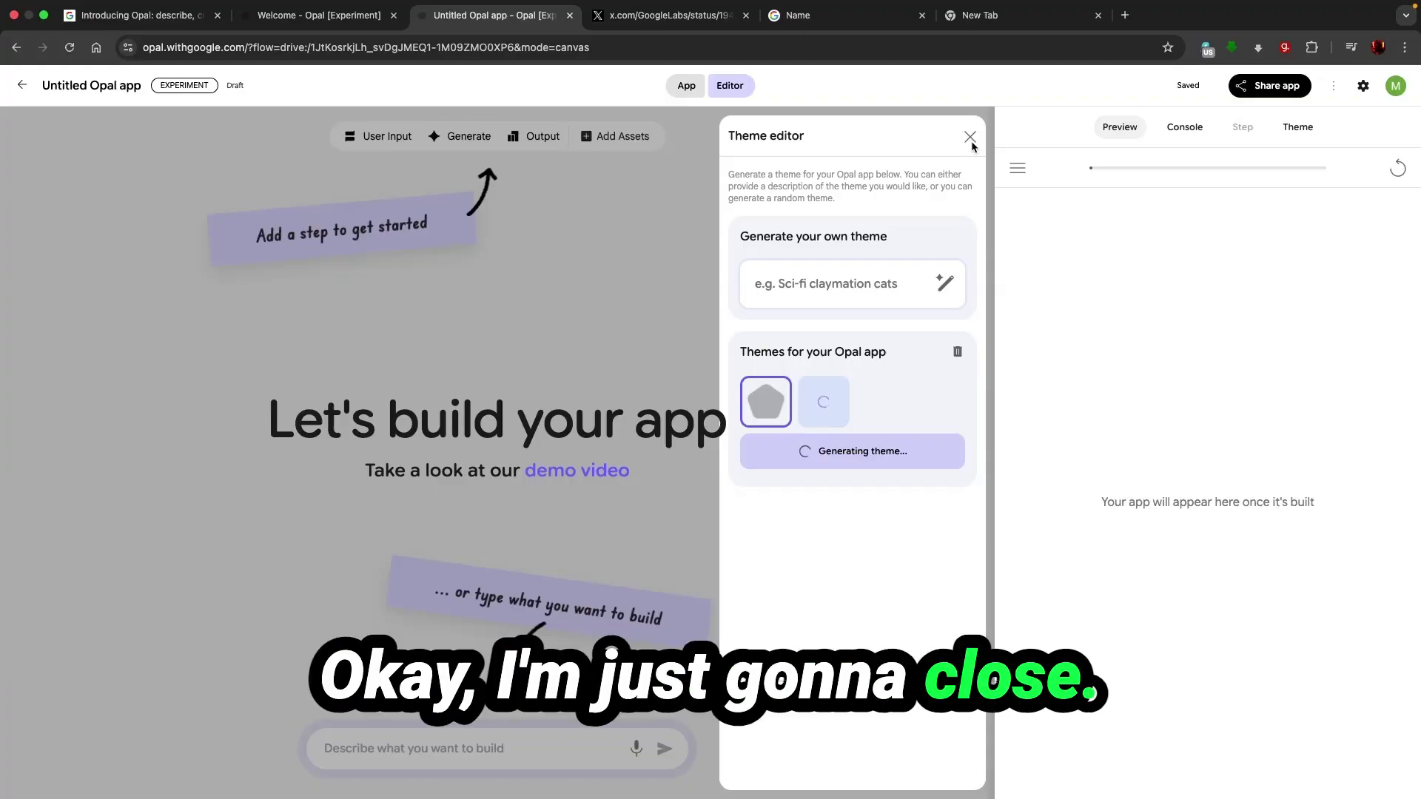
click(839, 395)
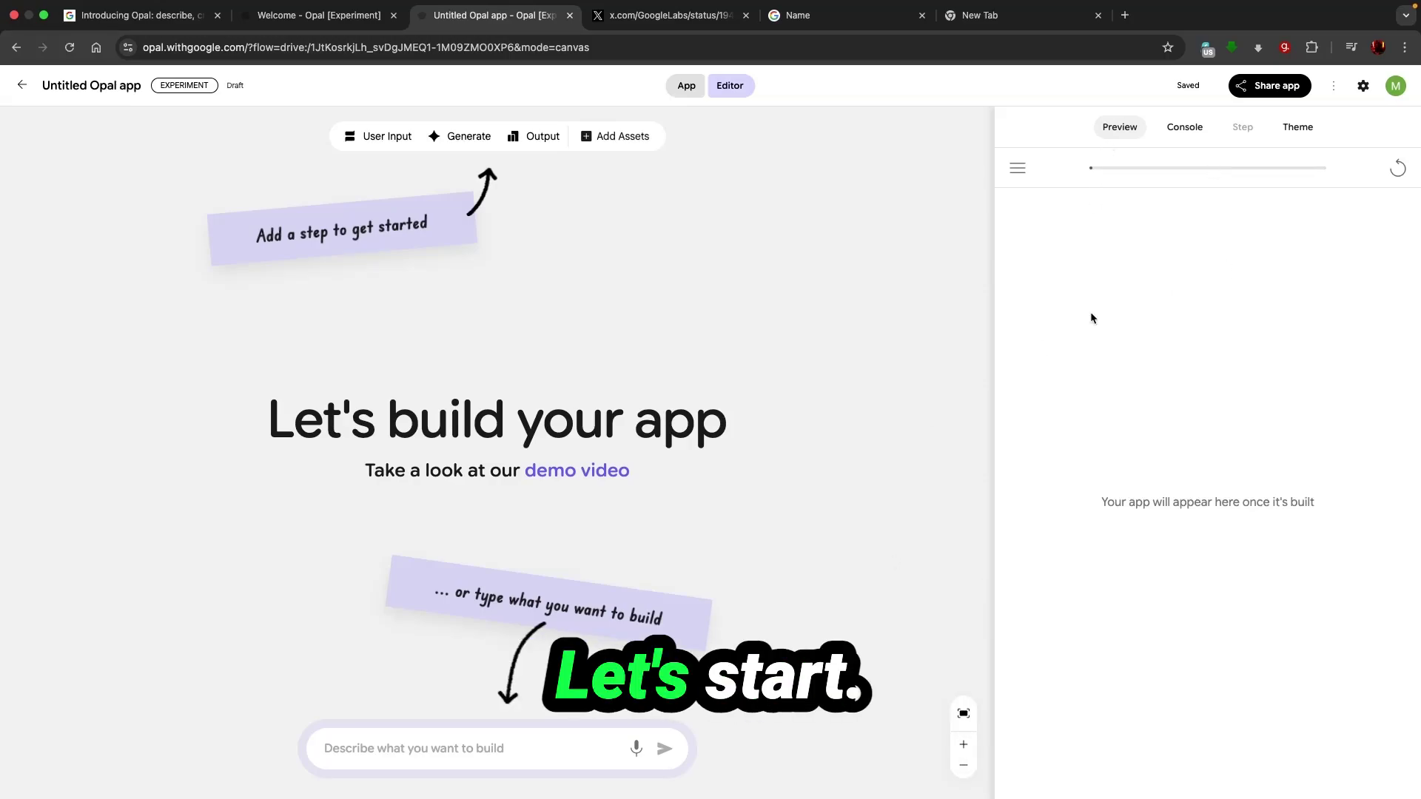
Step: Describe a city-to-3-day food, attractions and hidden-gems itinerary app with a travel-related name
click(1018, 175)
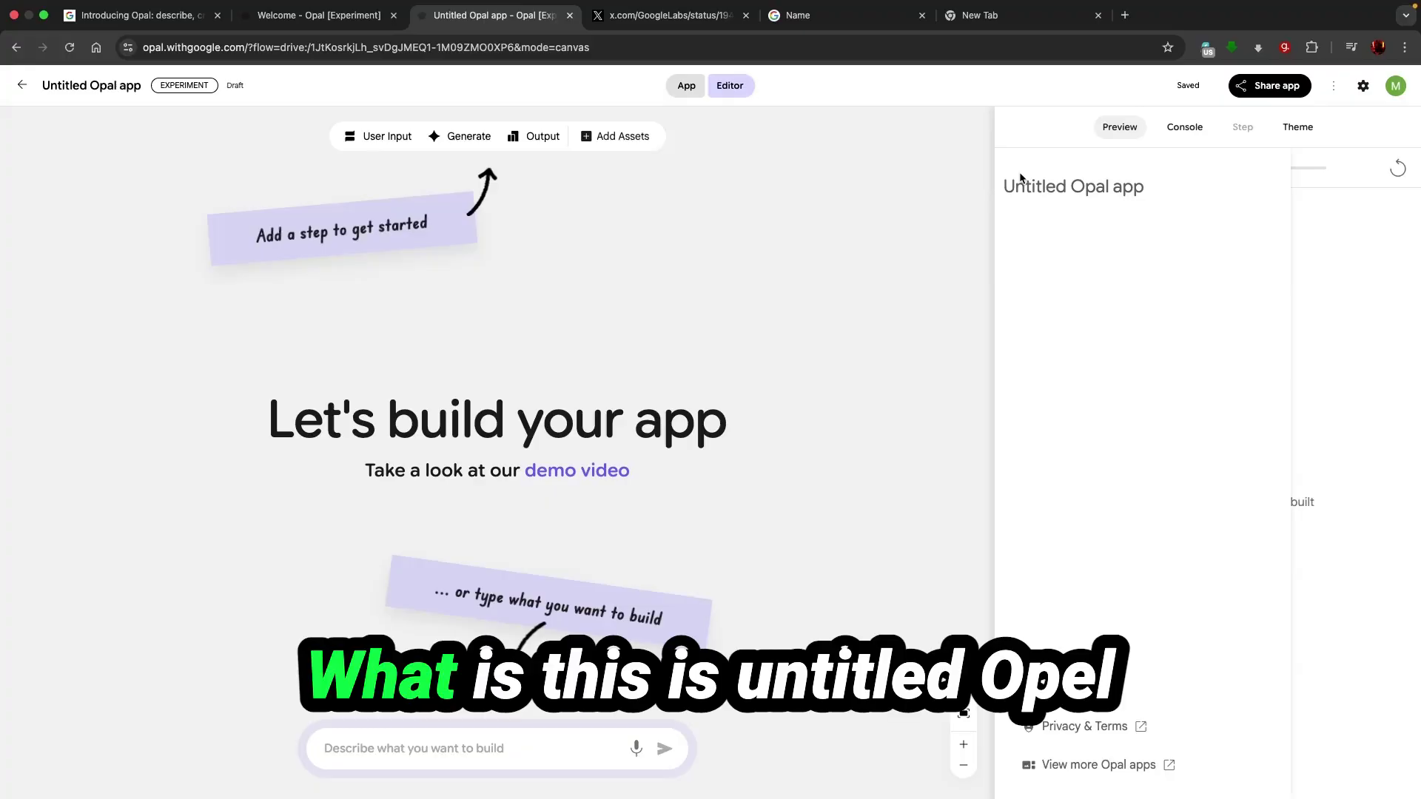
double_click(1080, 187)
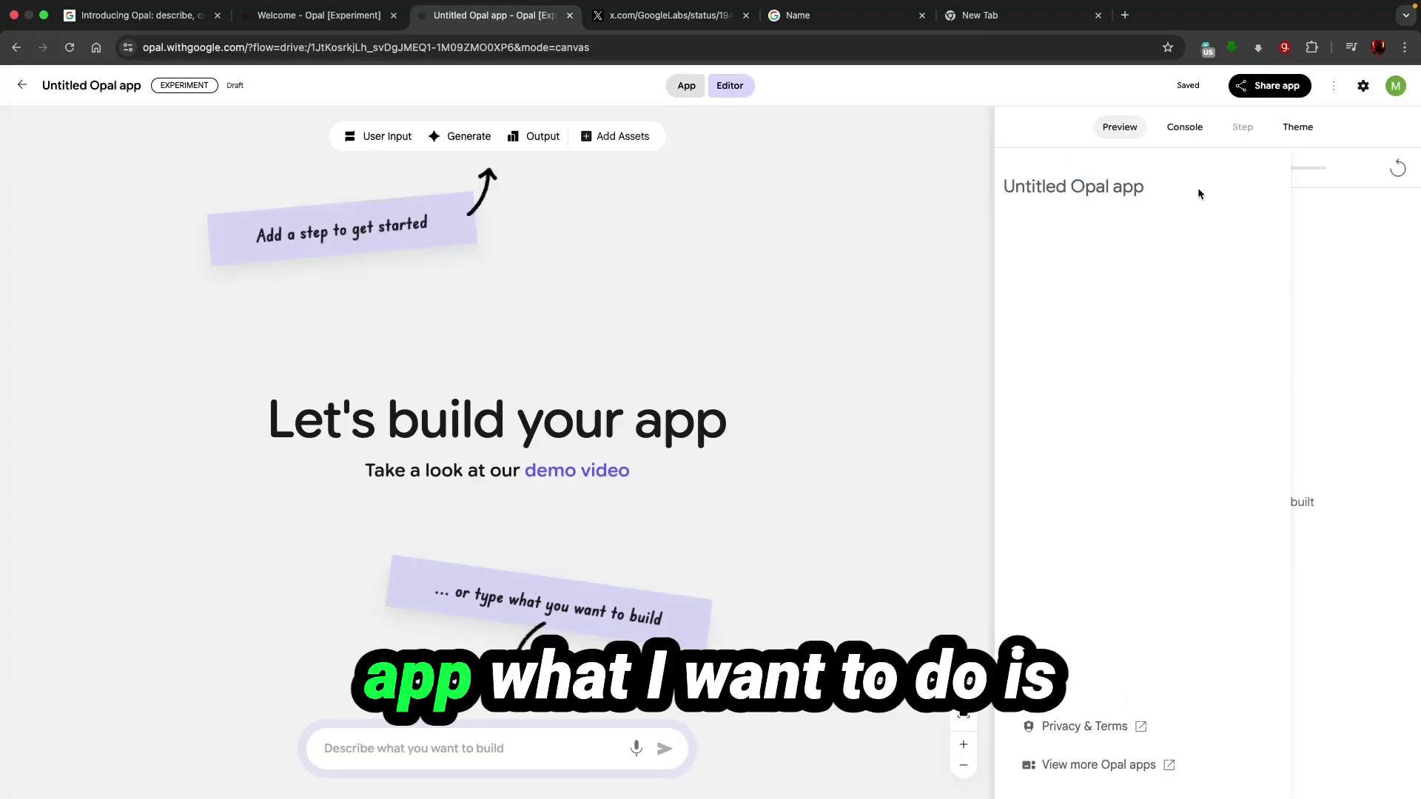
click(477, 742)
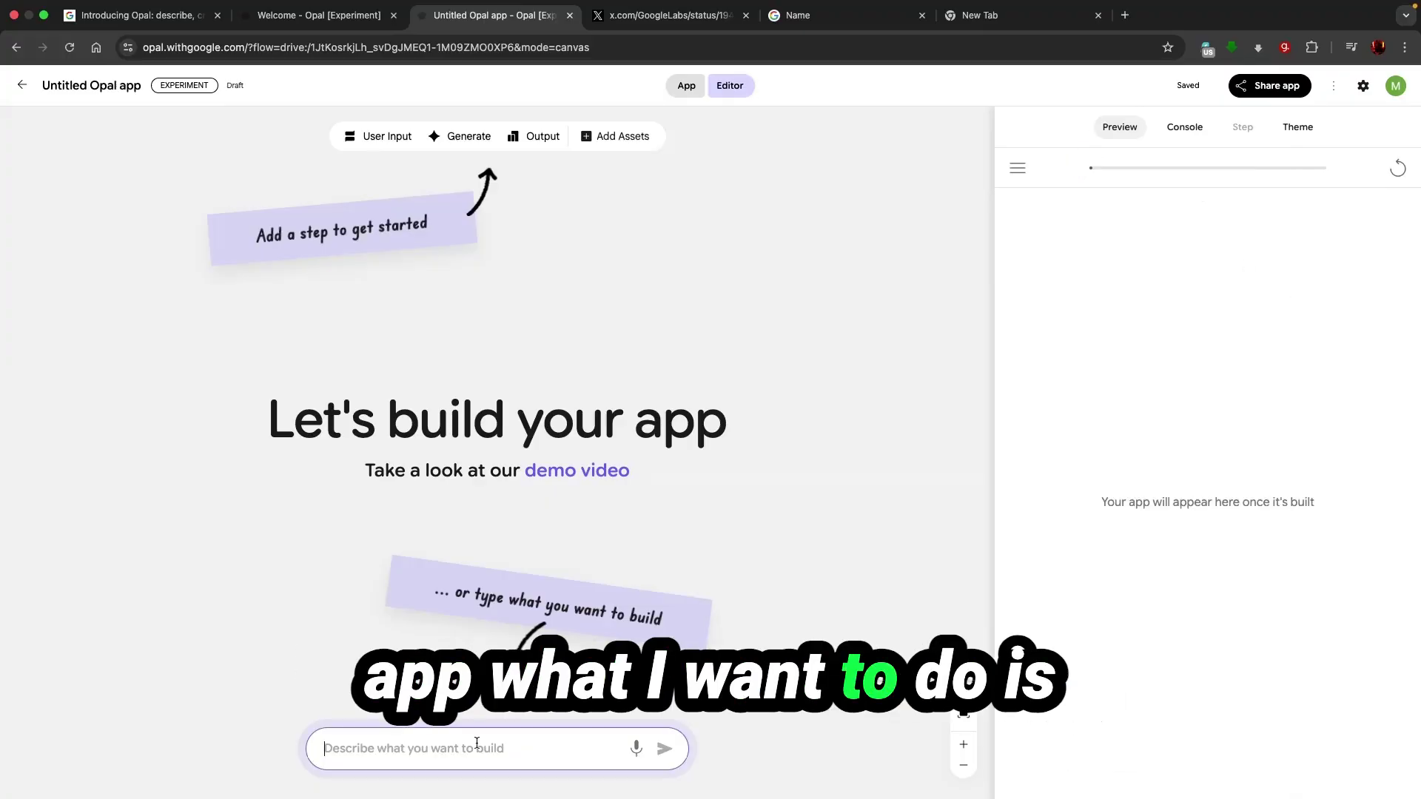
text(Take a city)
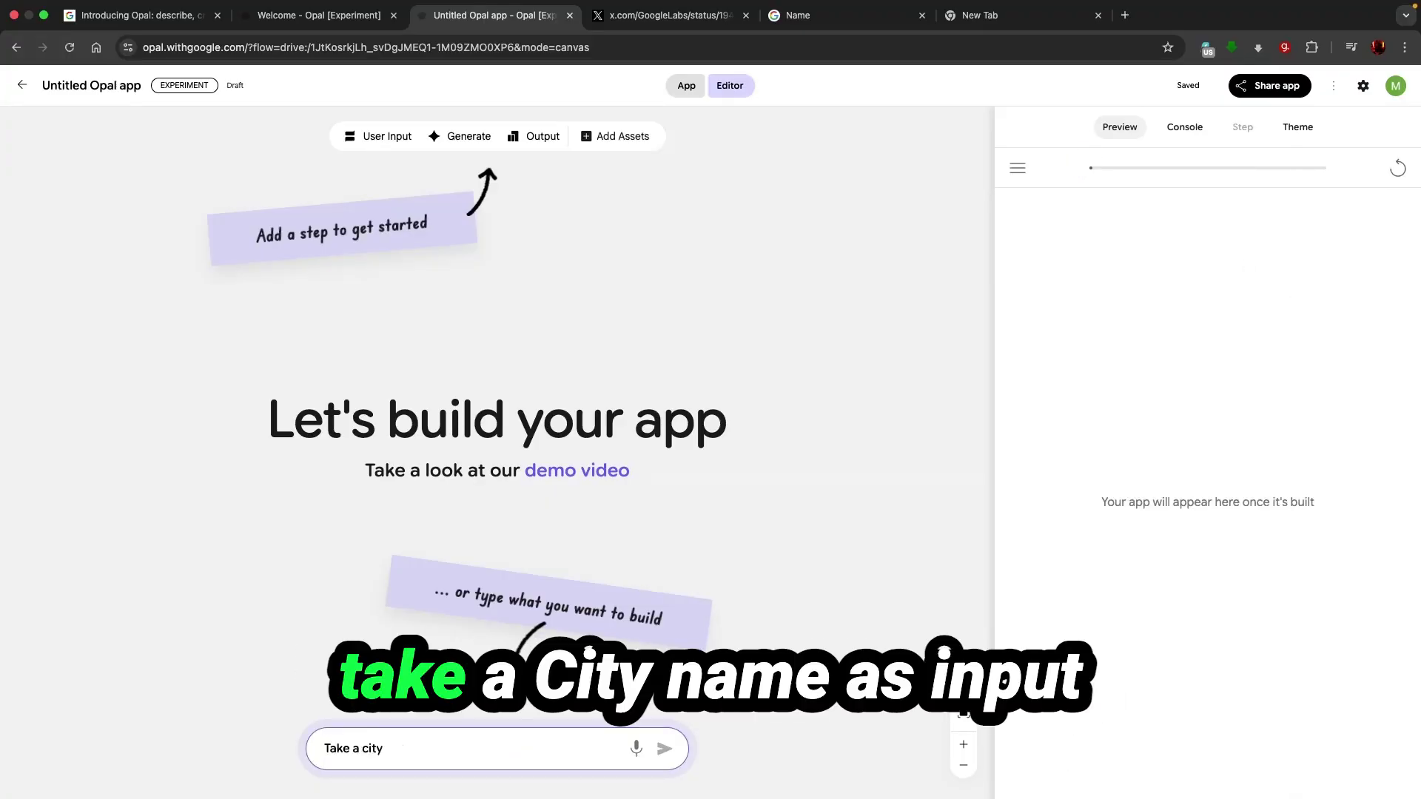
text( ci)
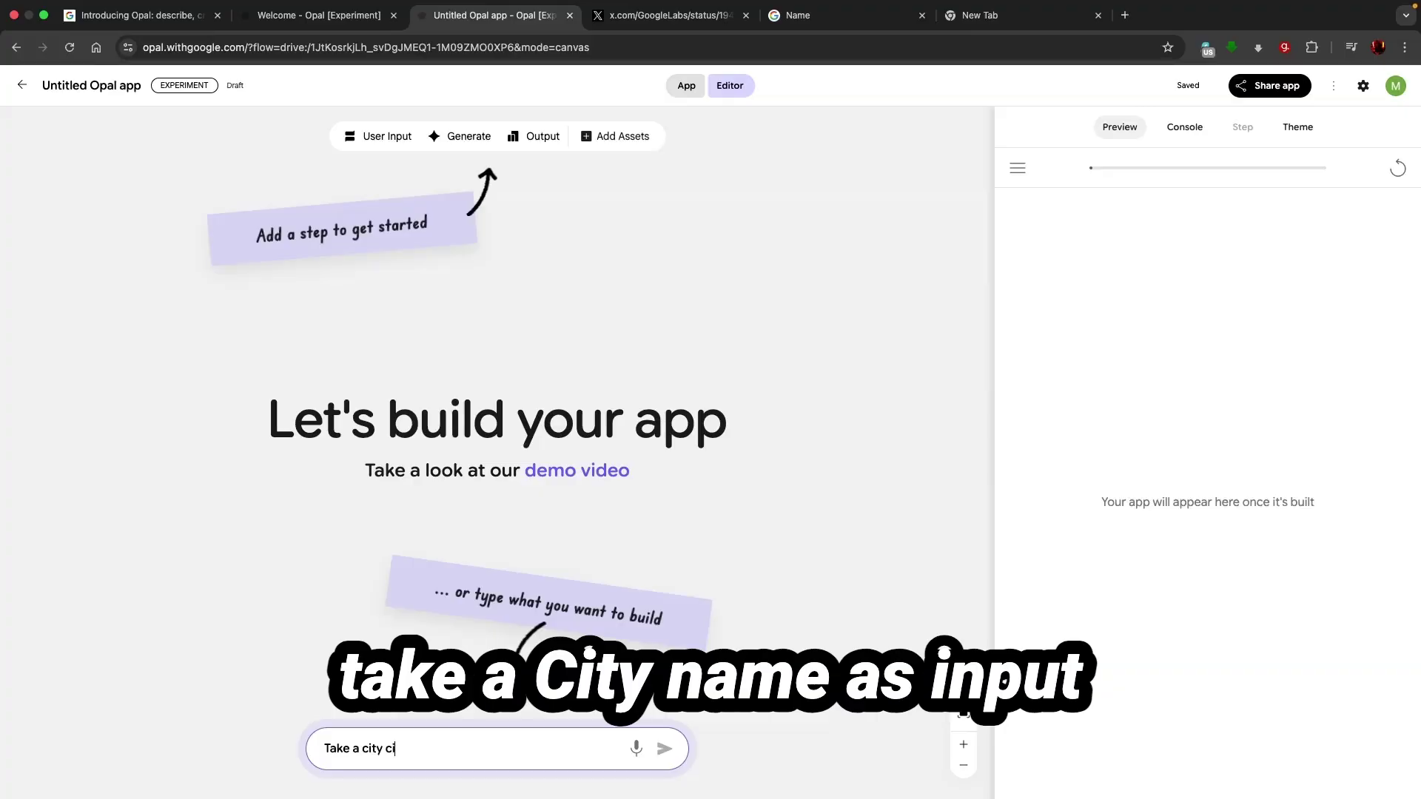
text(ty name as inp)
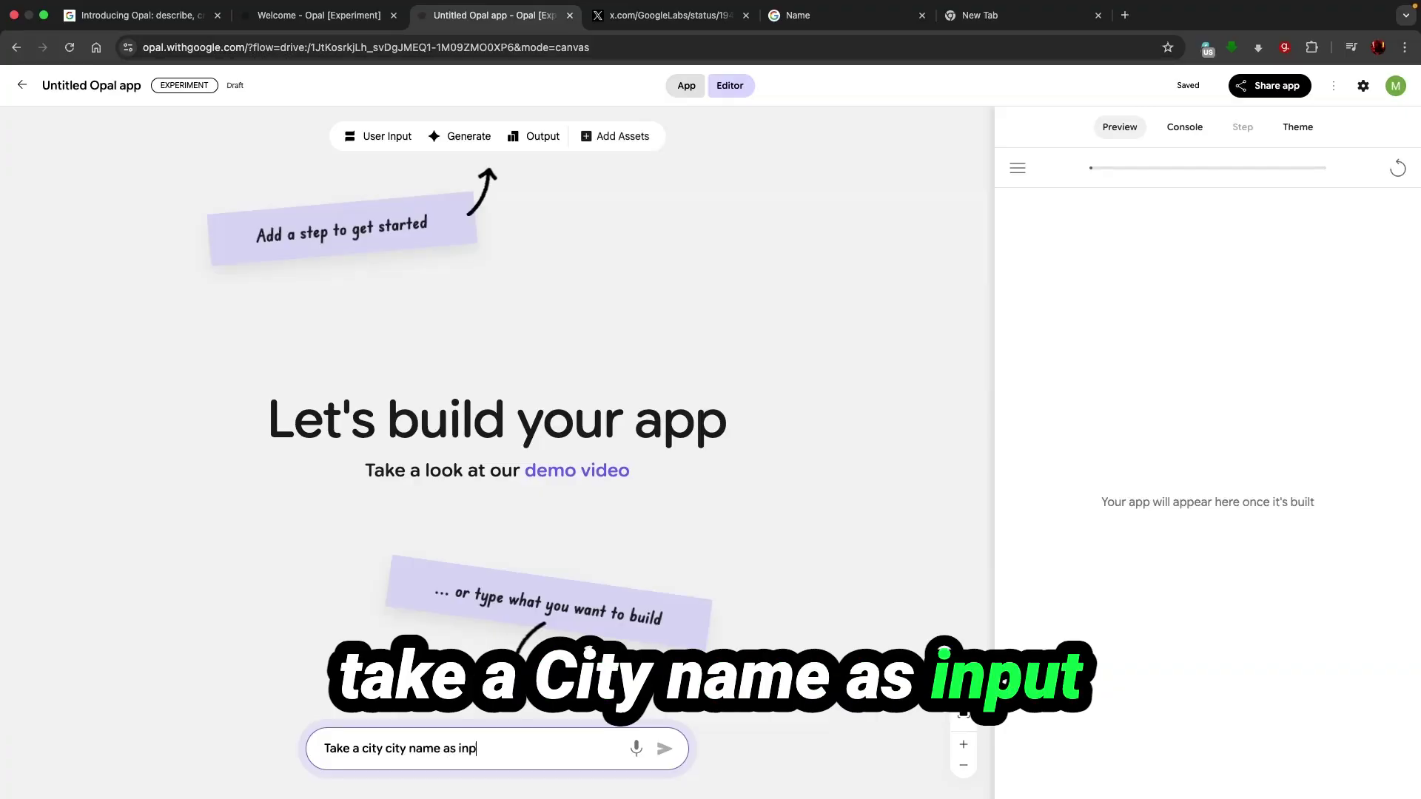
text(ut an)
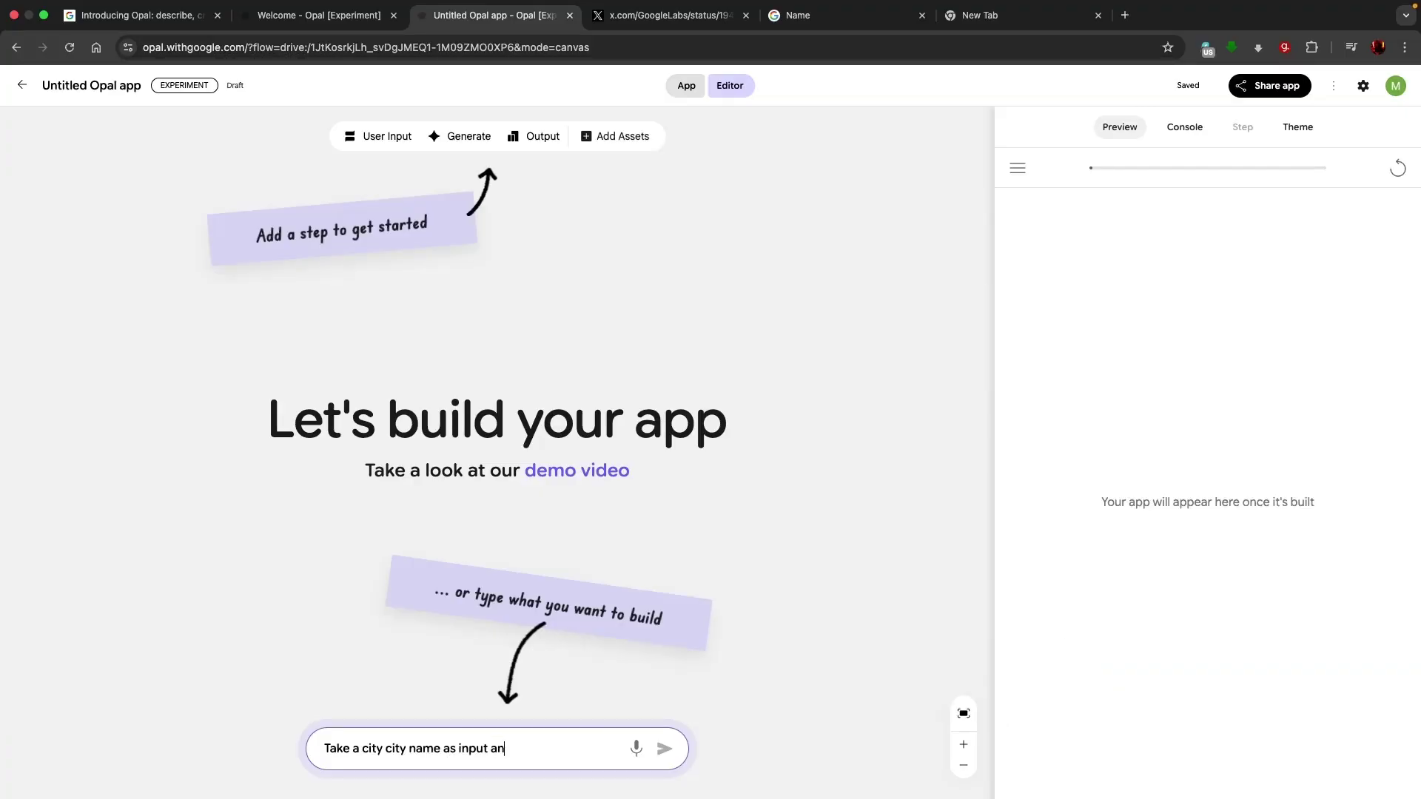
text(d generate a)
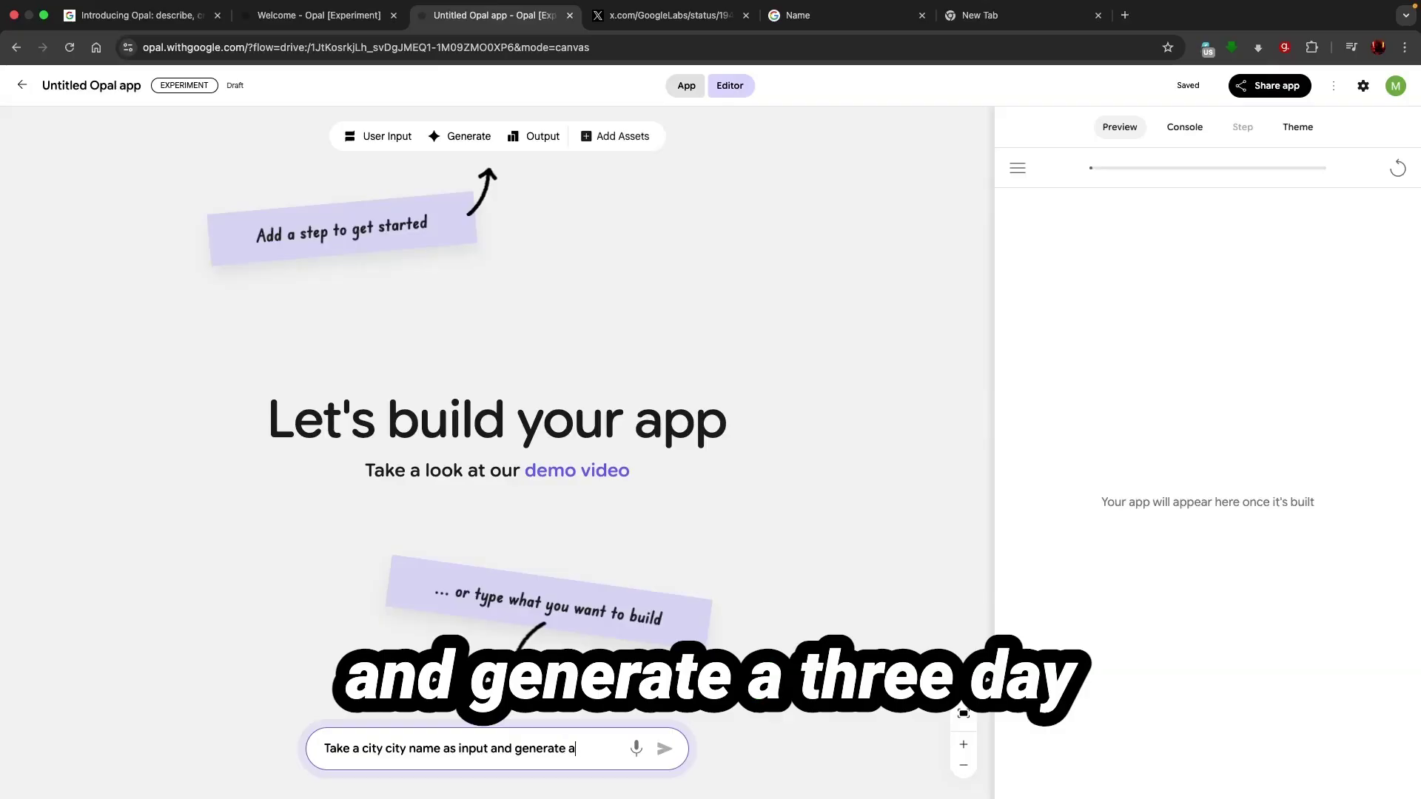
text( 3-day)
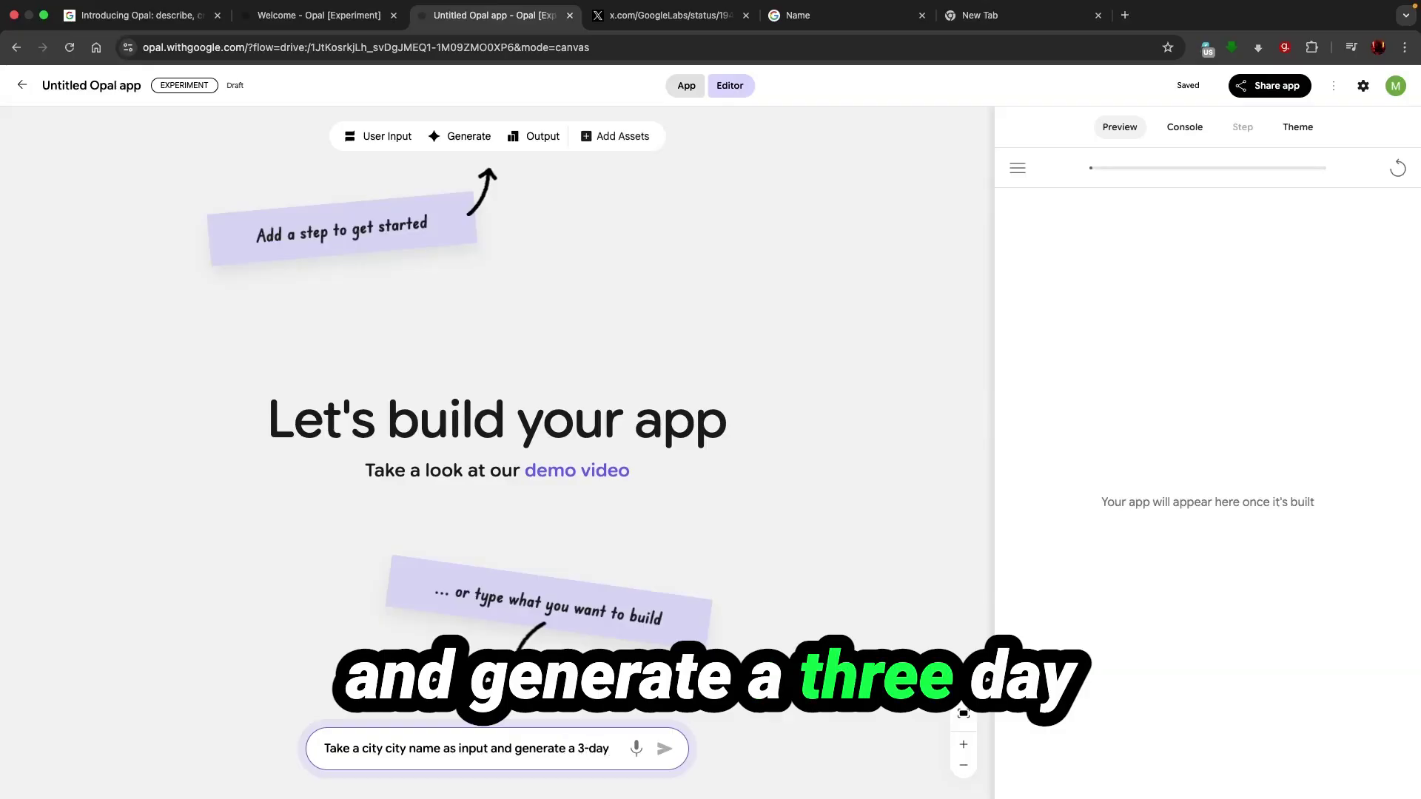
text( food, att)
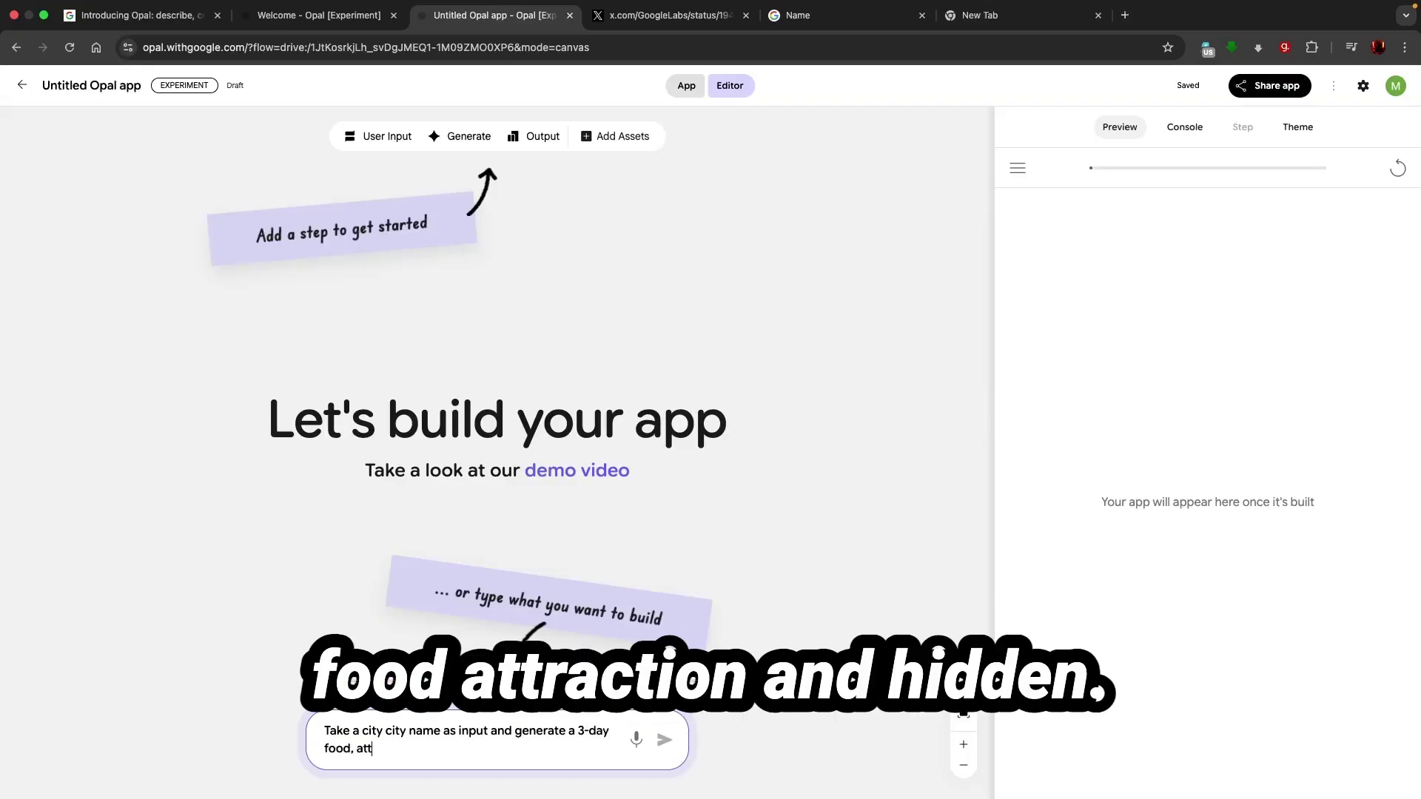
text(raction and hidden)
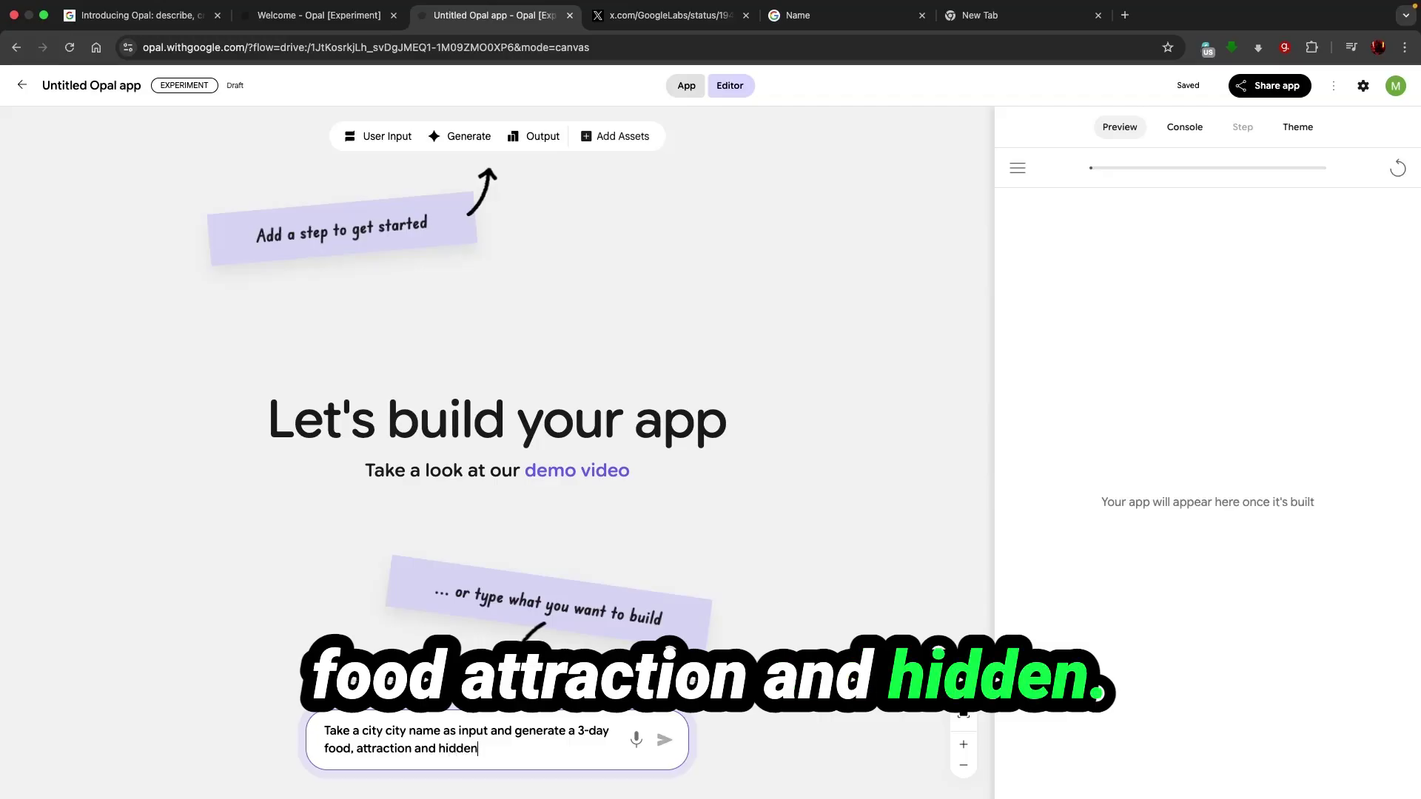
text( gems i)
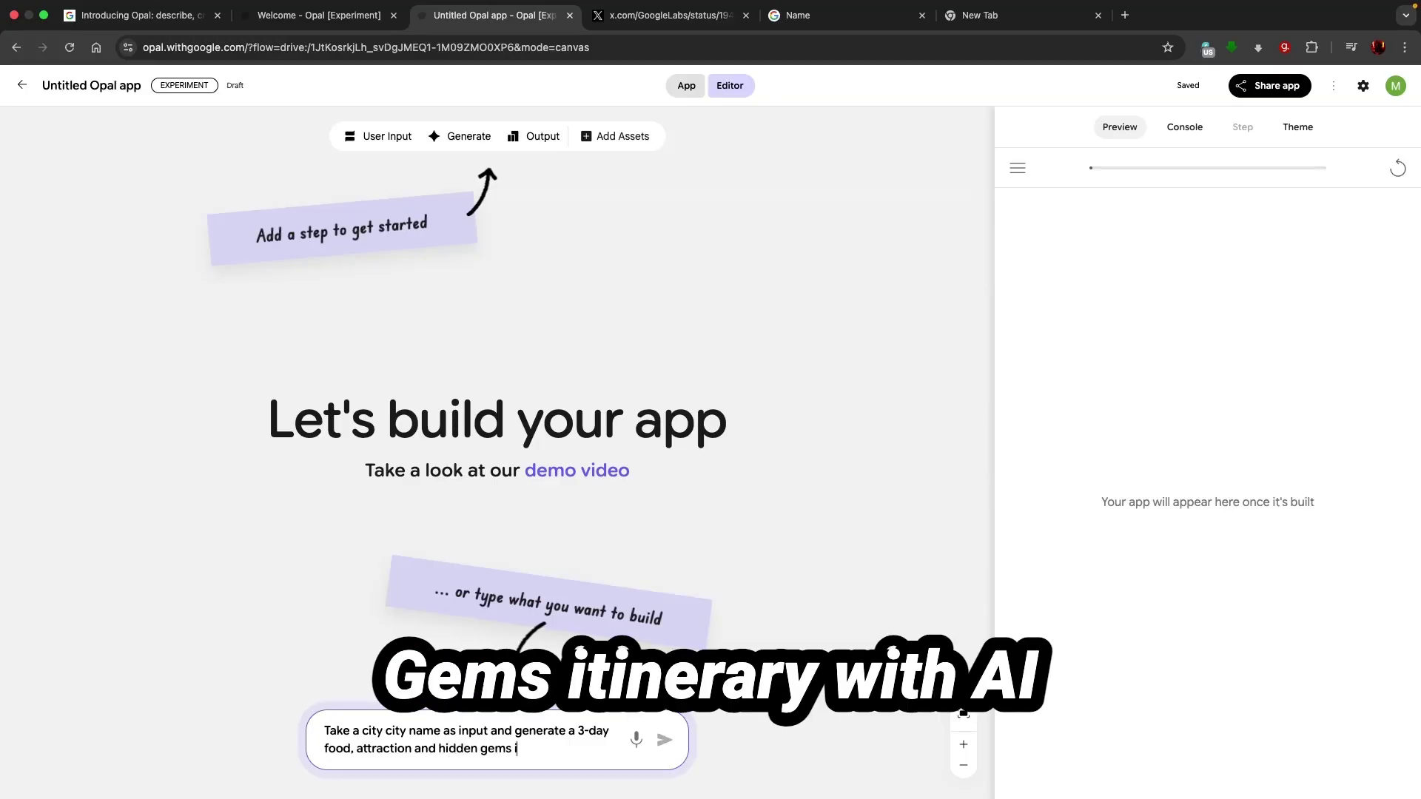
text(tinerat)
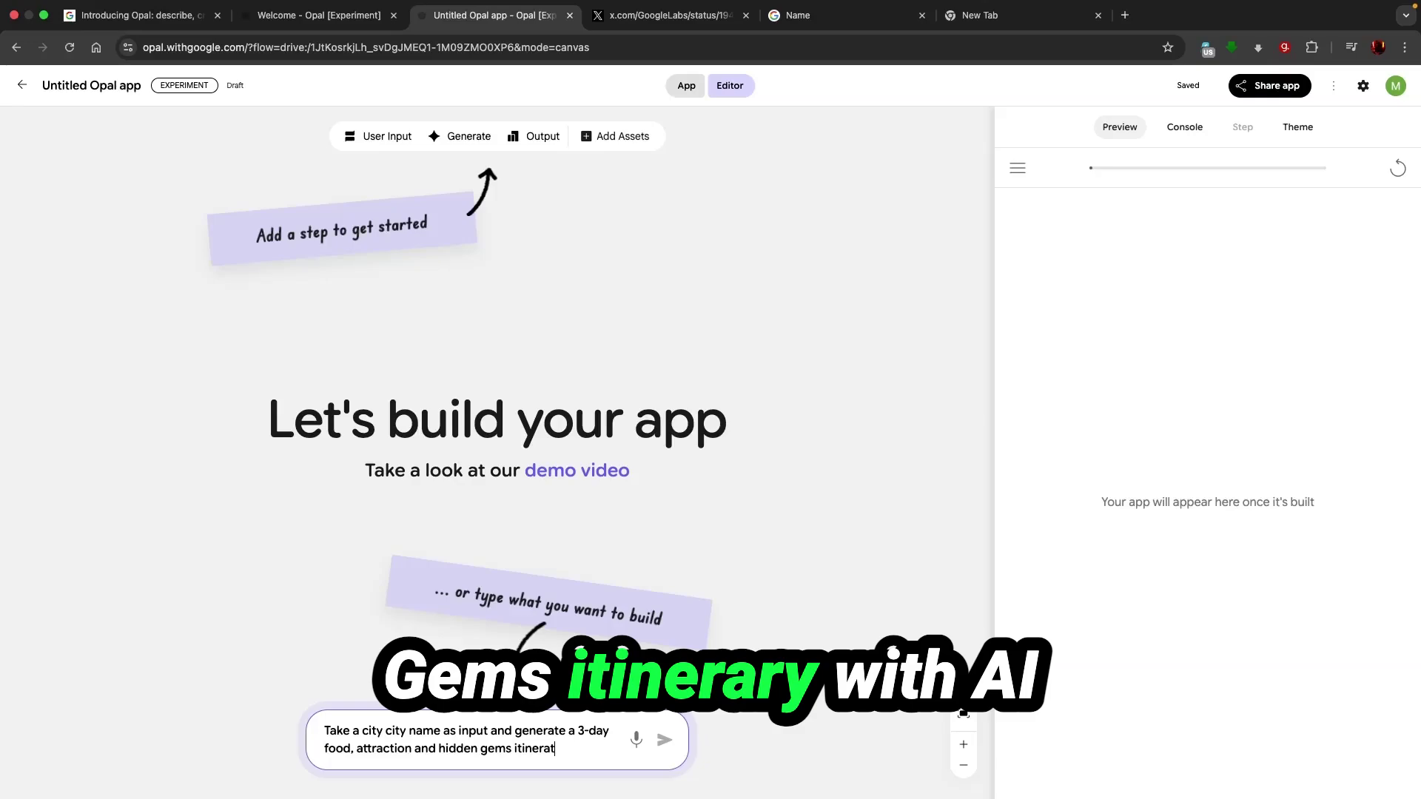
text(y, with )
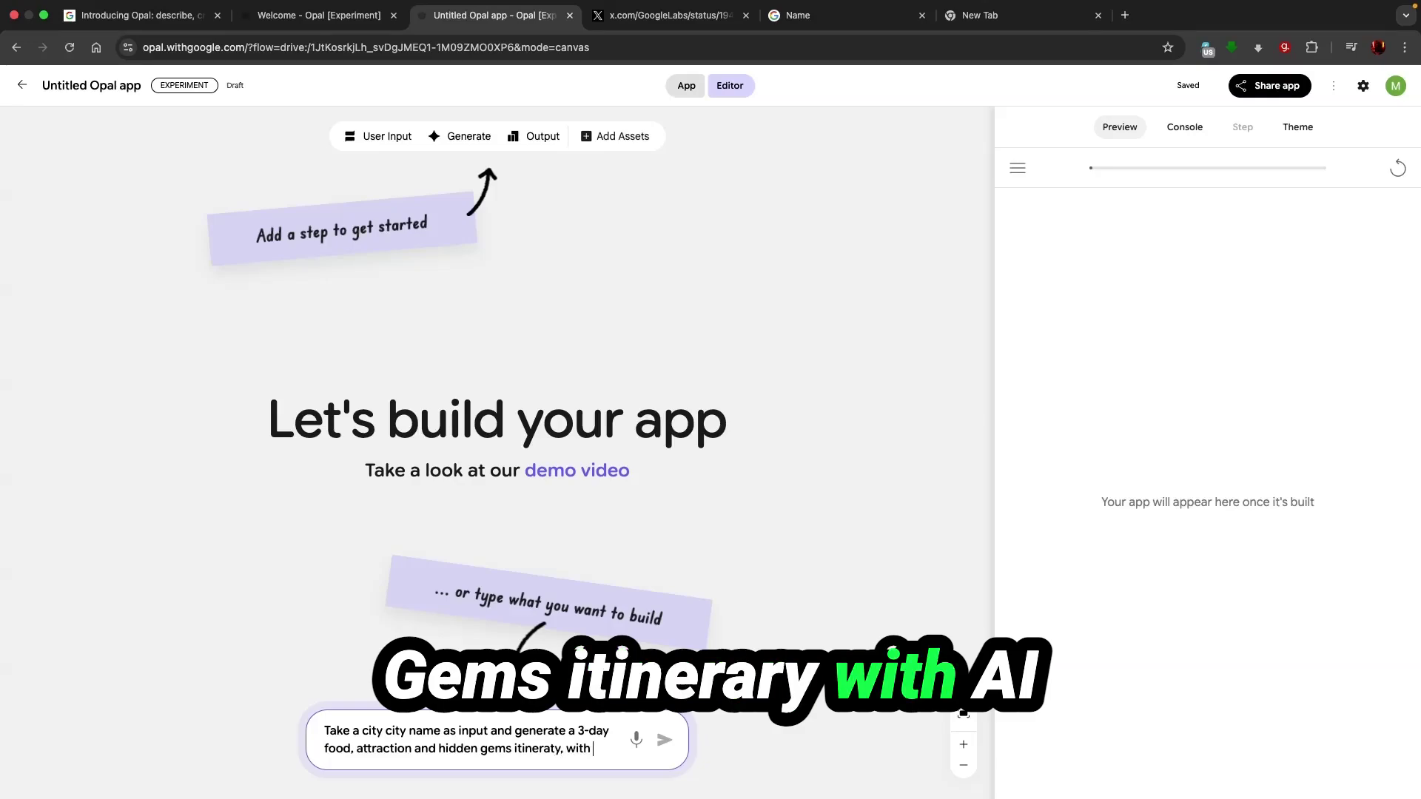
text(ai-gener)
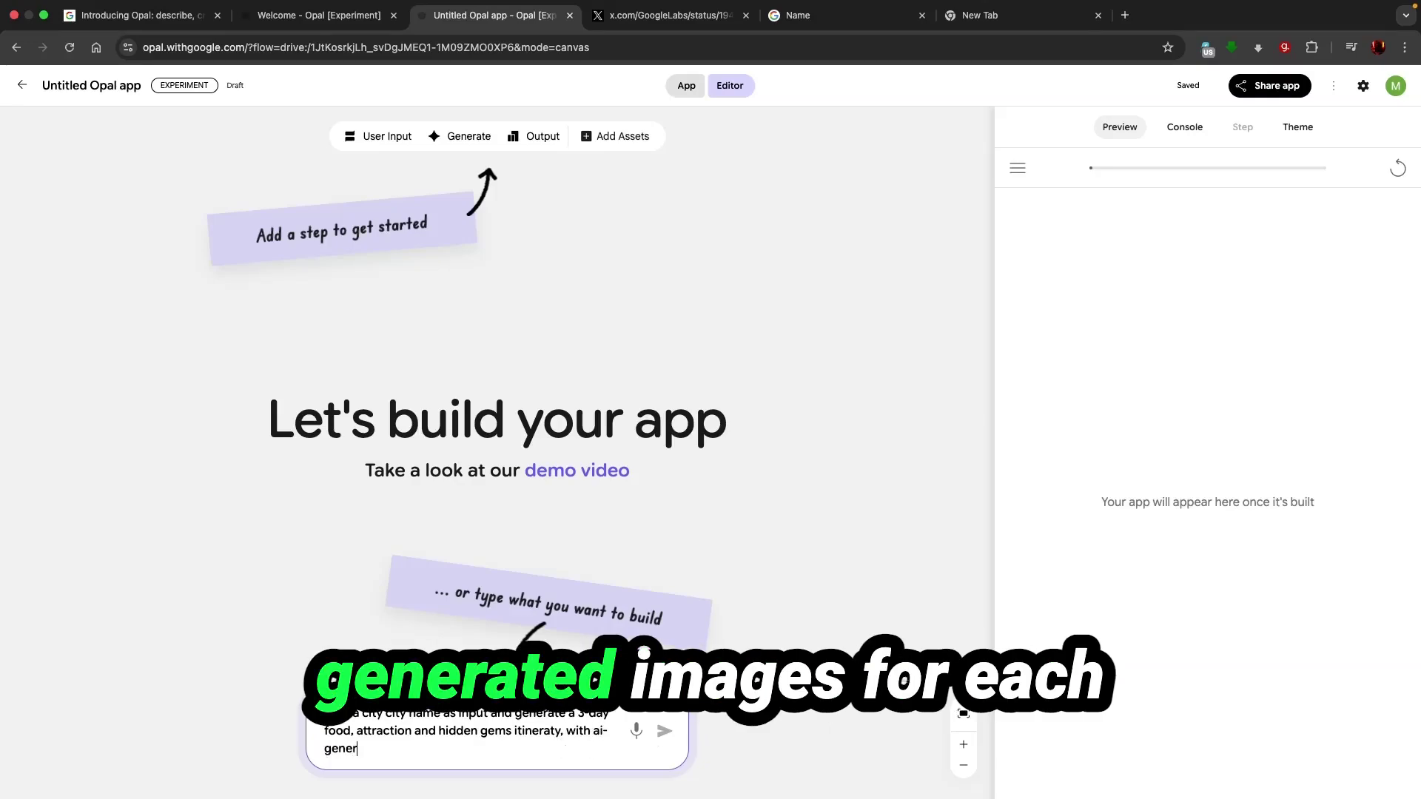
text(ated images)
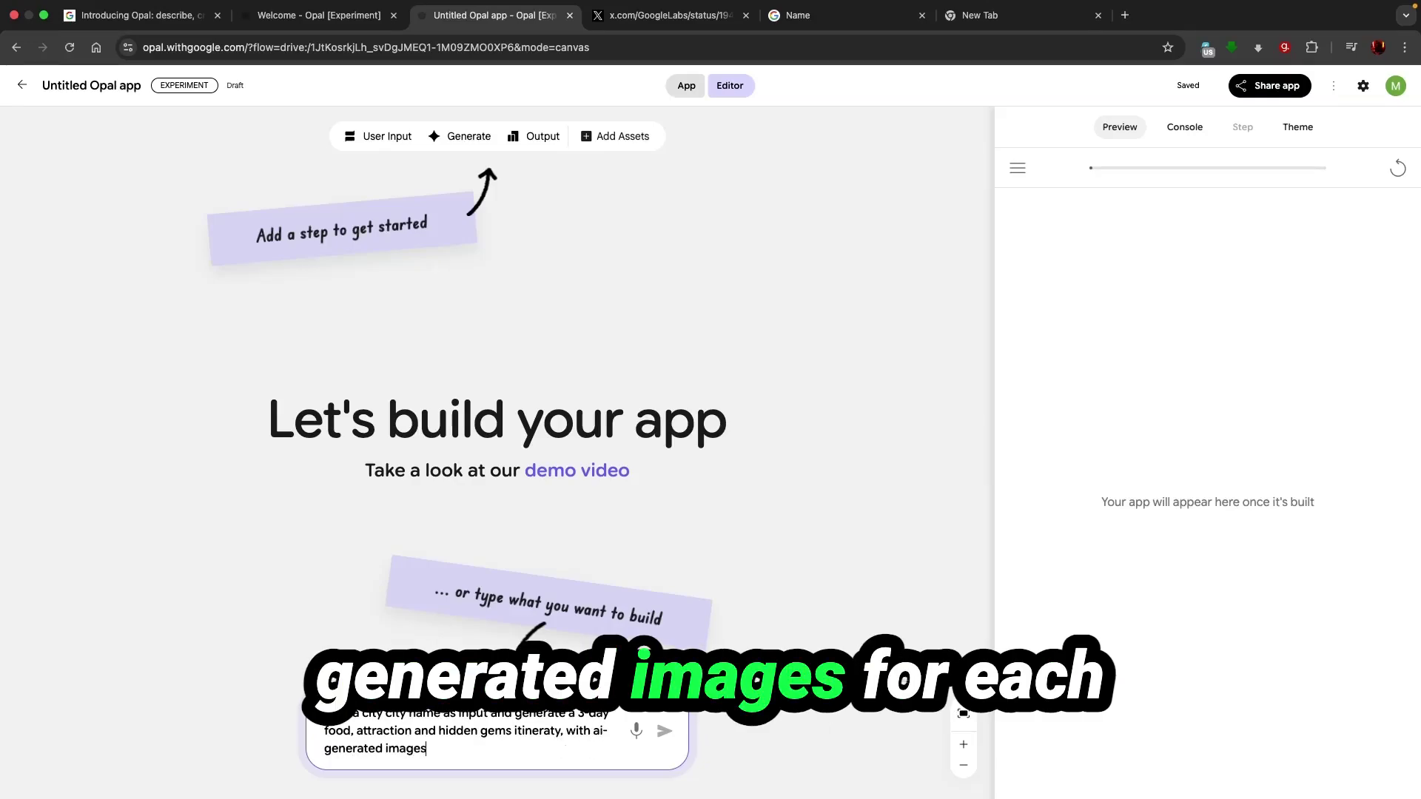
text( for each)
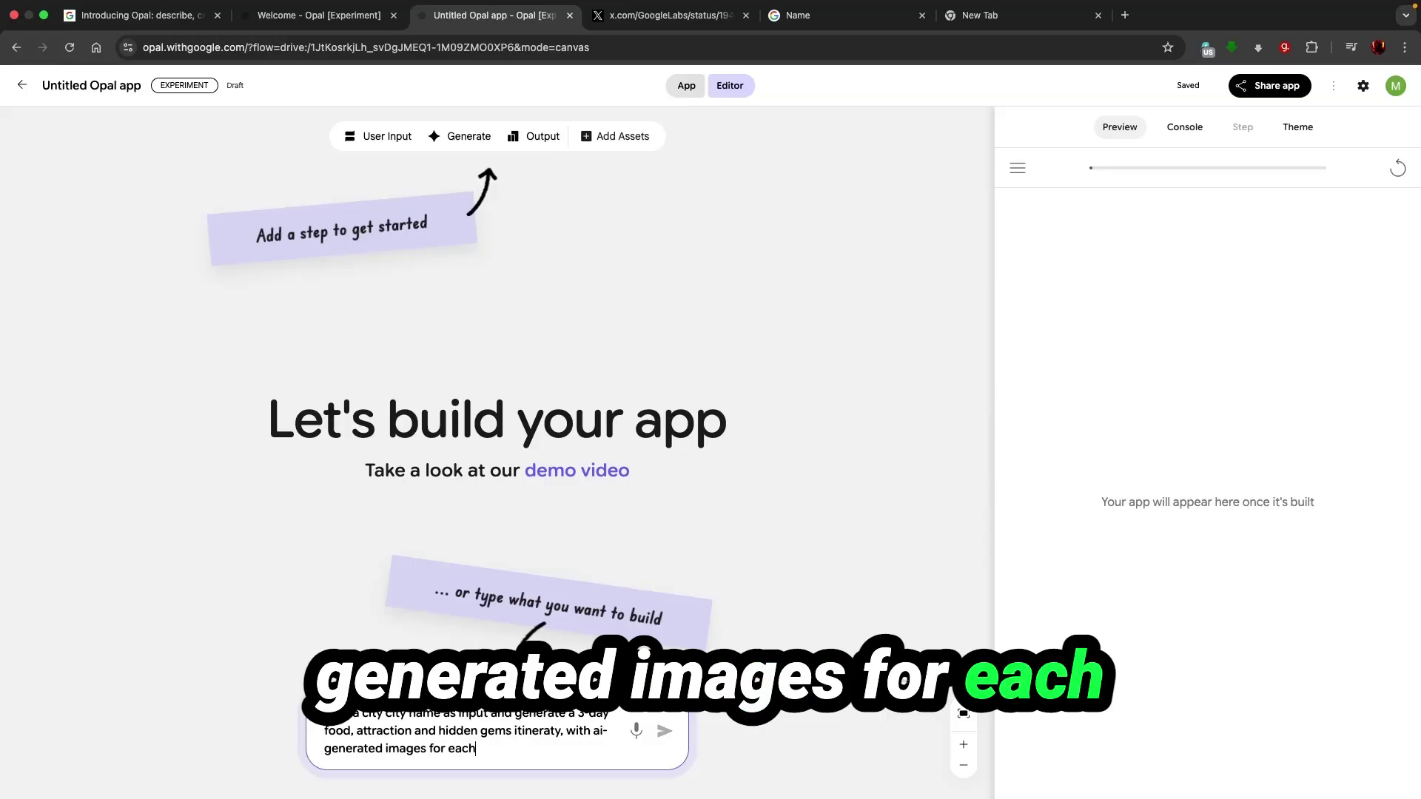
text( day, plus a budge)
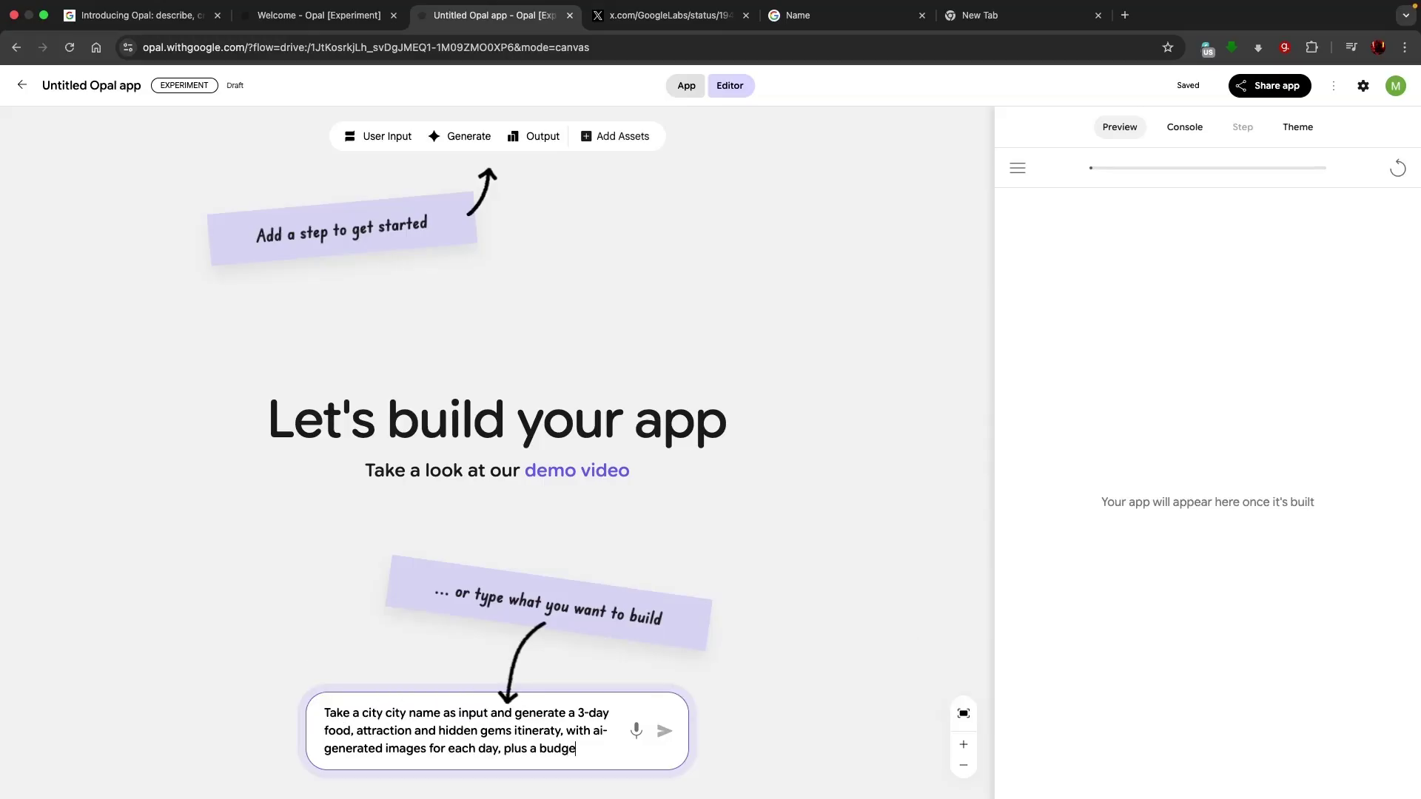
text(ting tip at the)
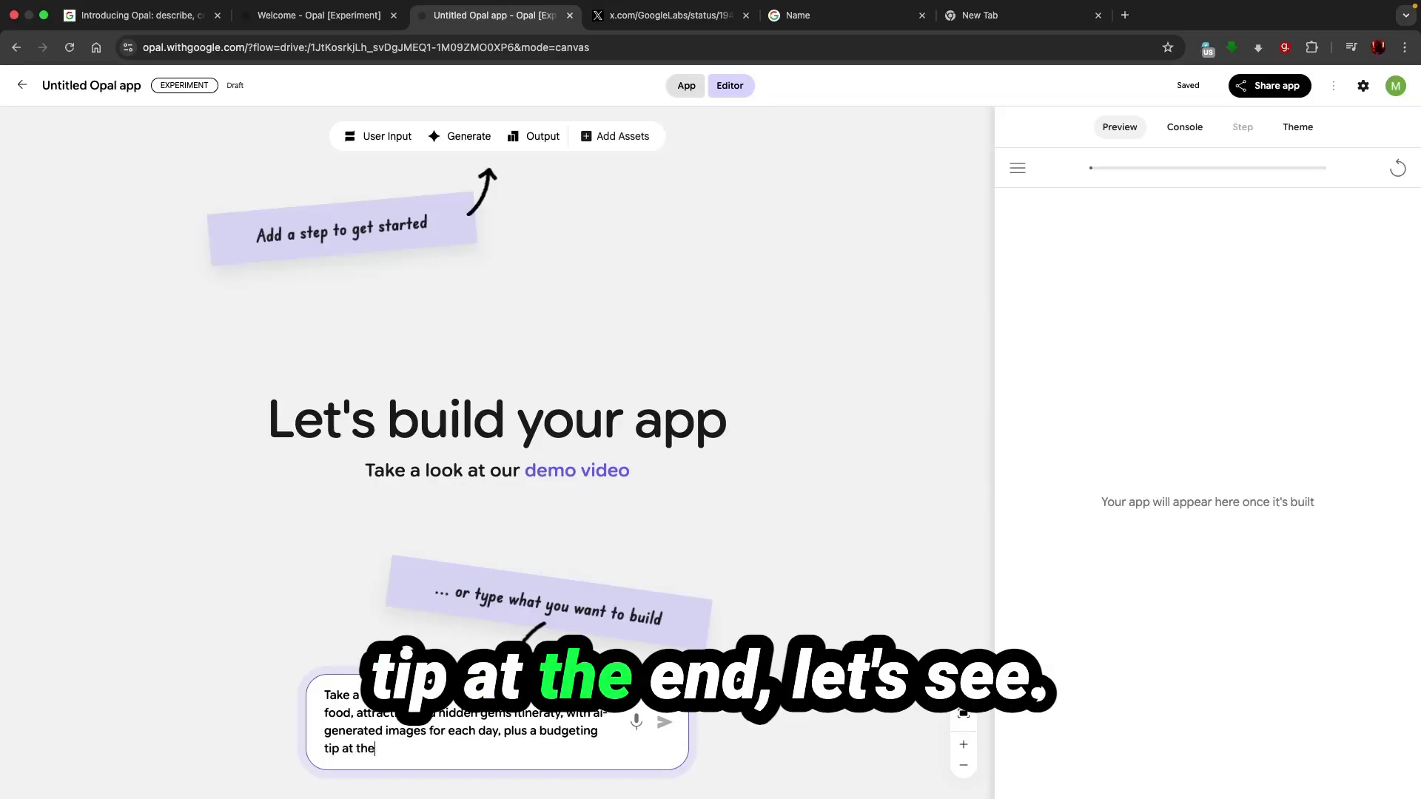
text( end.)
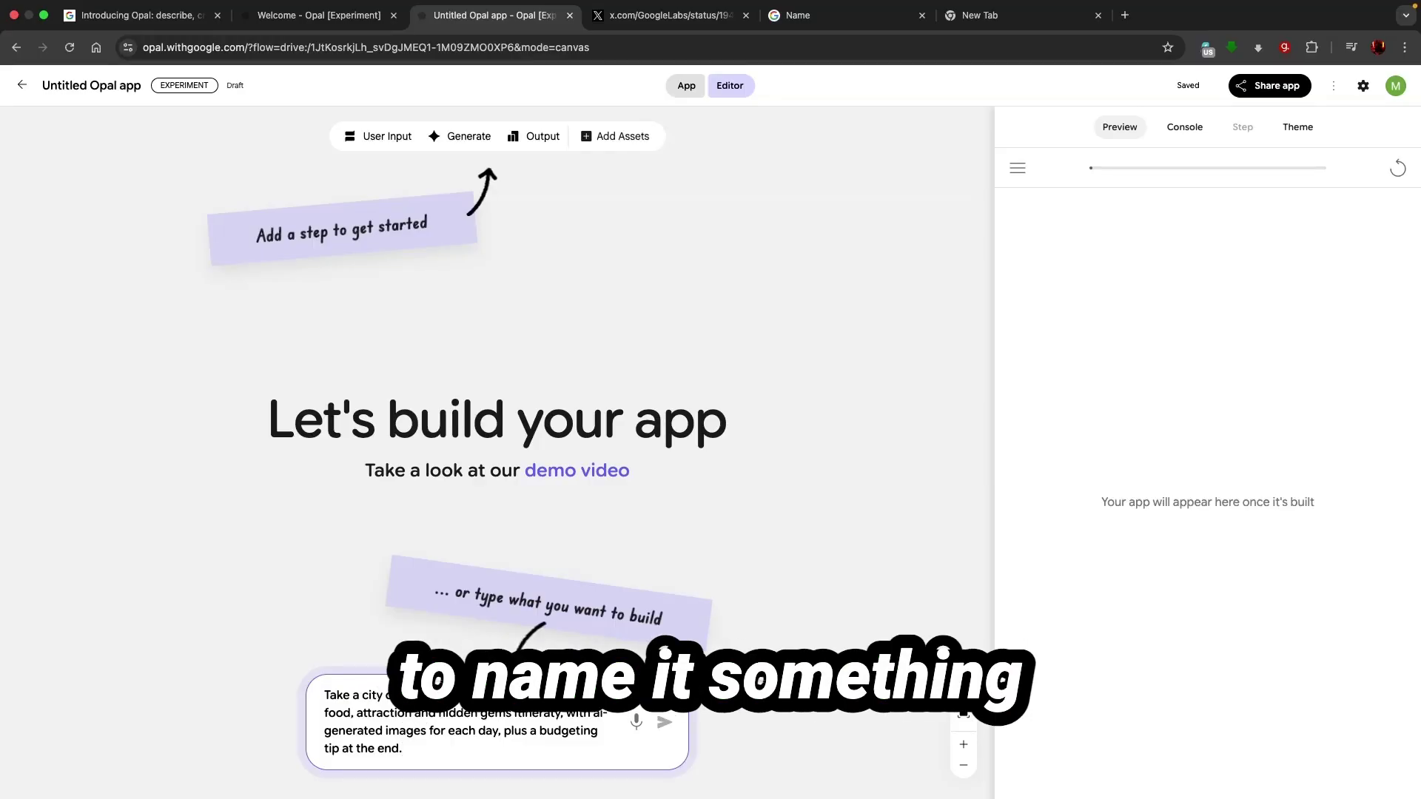
text(e it )
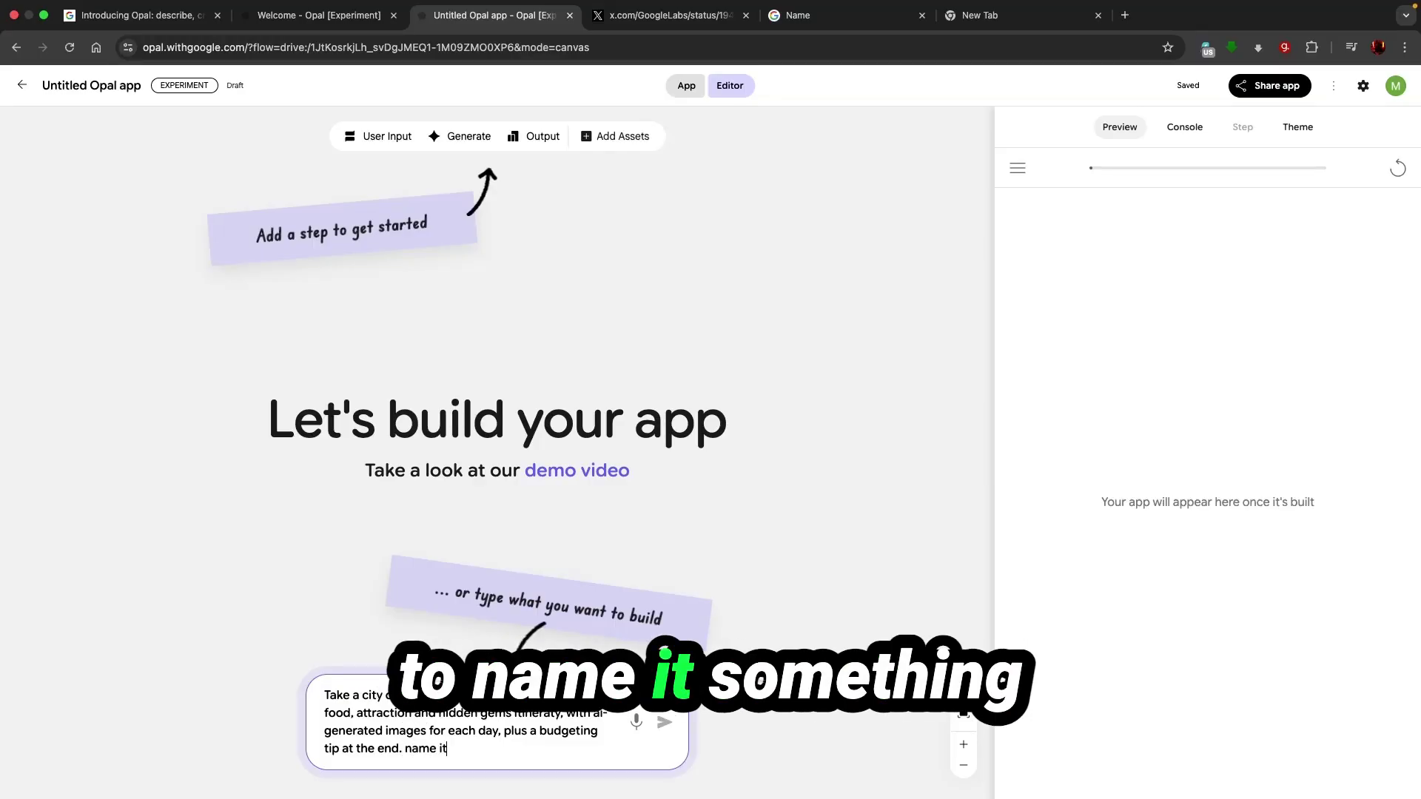
text(something re)
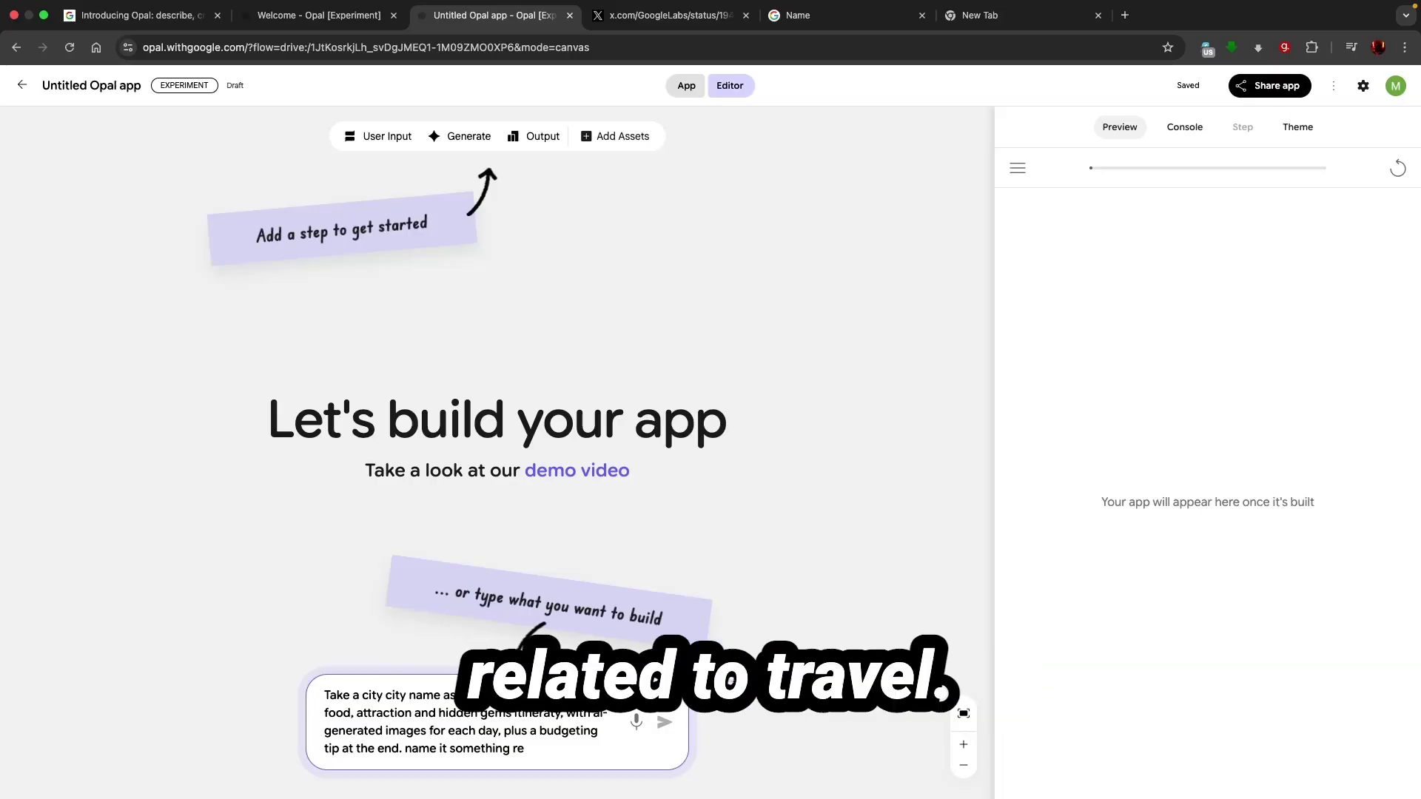
text(lated to travel)
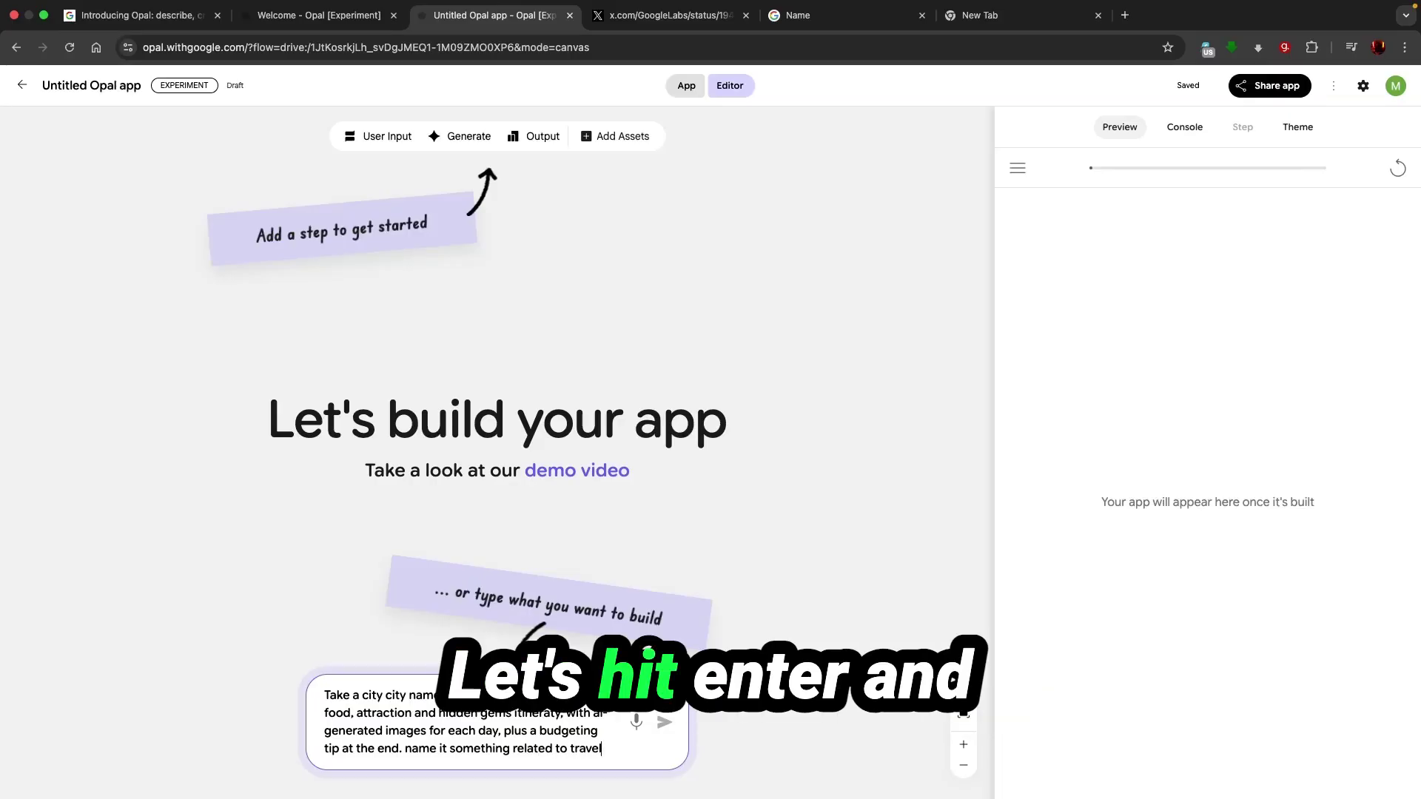
Step: Submit the description so Opal generates the City Name workflow and preview
key(Return)
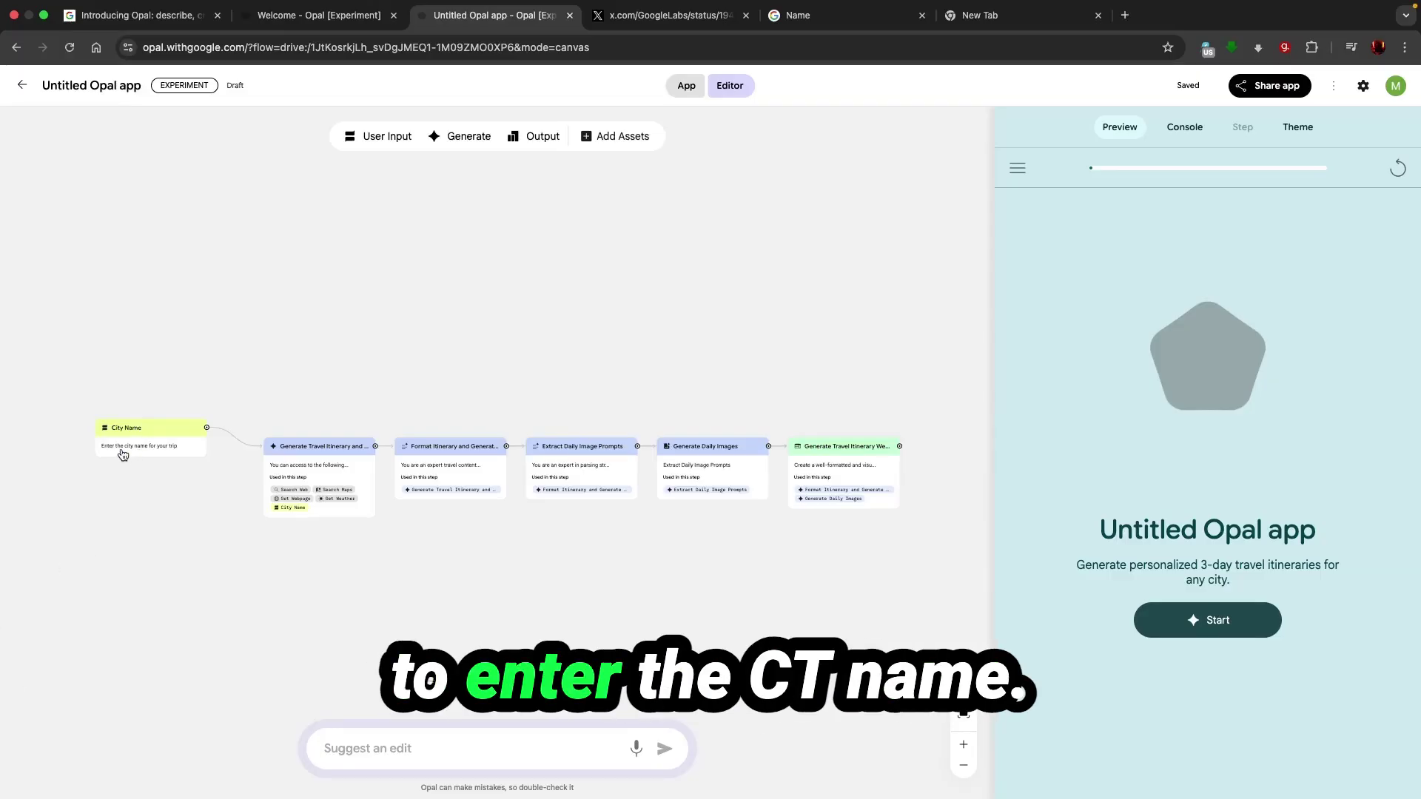
Step: Zoom the canvas and drag the City Name input step fully into view
scroll(206, 512, up, 5)
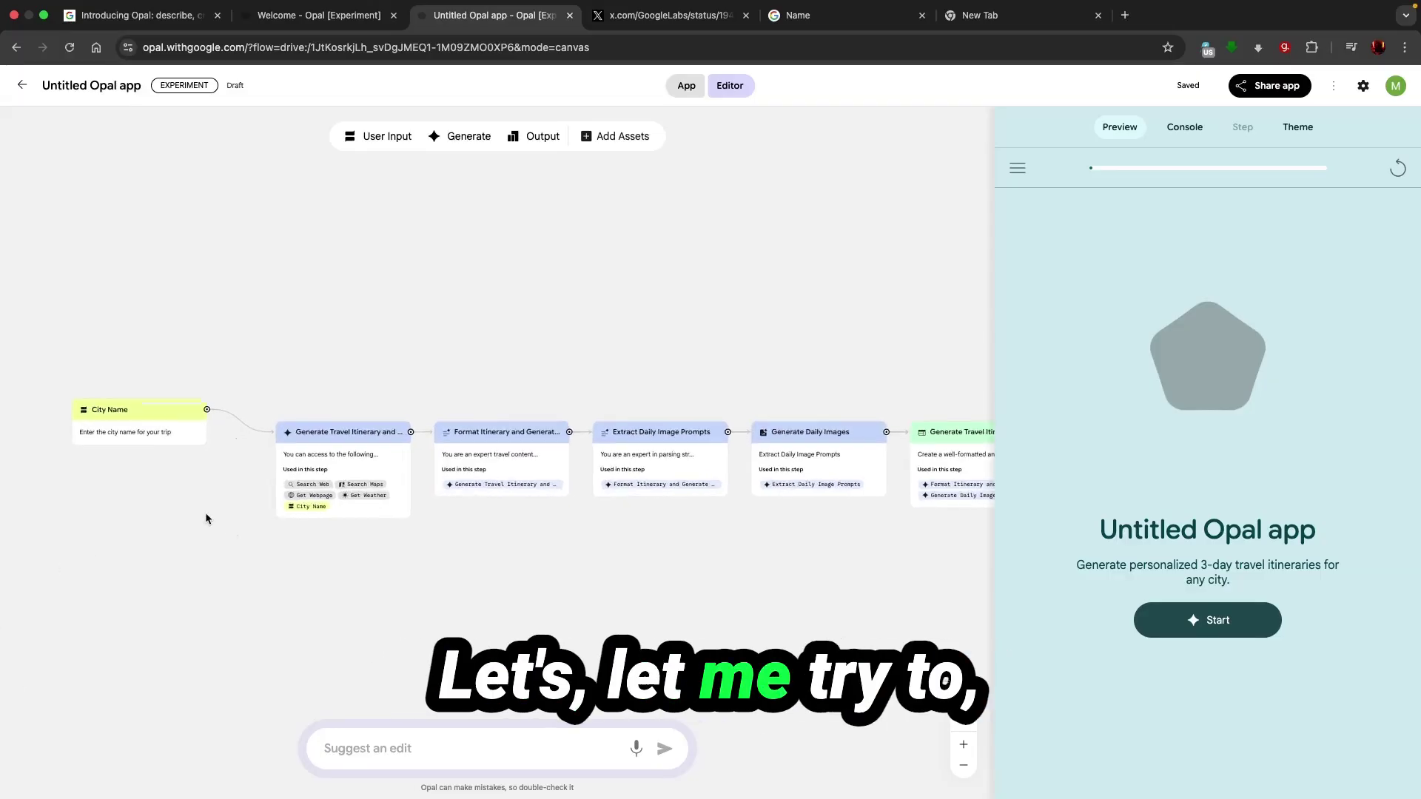
drag(71, 432, 167, 491)
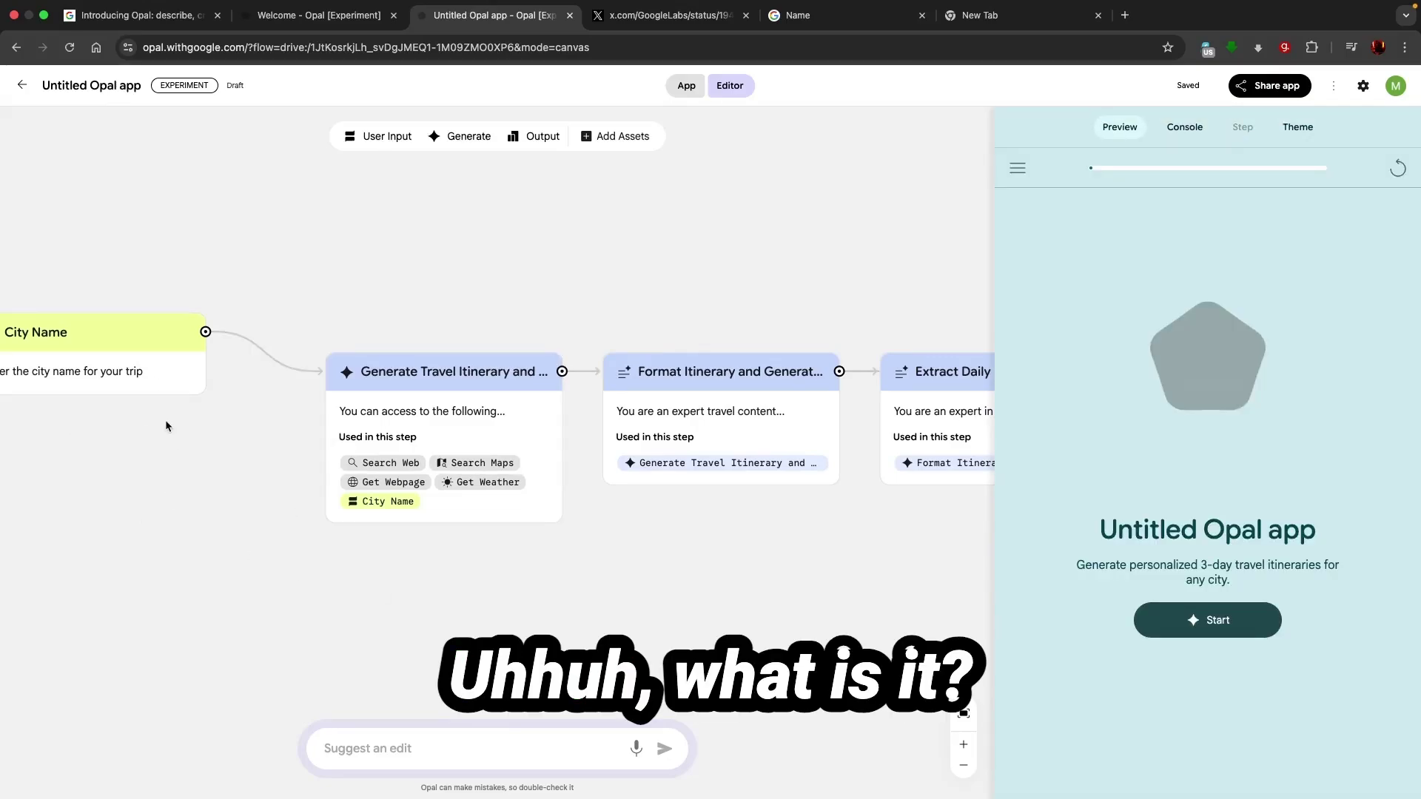
drag(140, 212, 242, 401)
drag(126, 487, 59, 498)
key(ctrl+Left)
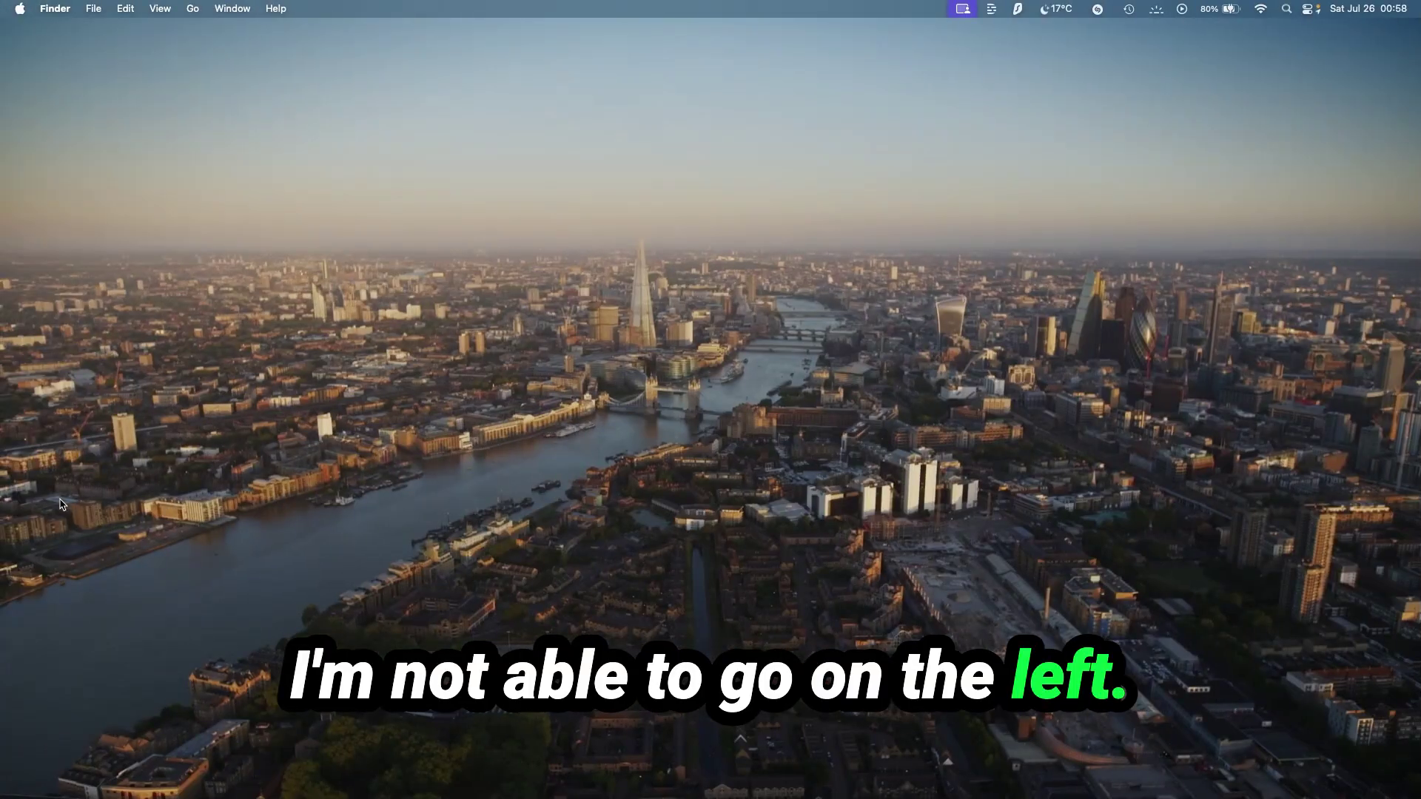
key(ctrl+Right)
drag(92, 329, 152, 278)
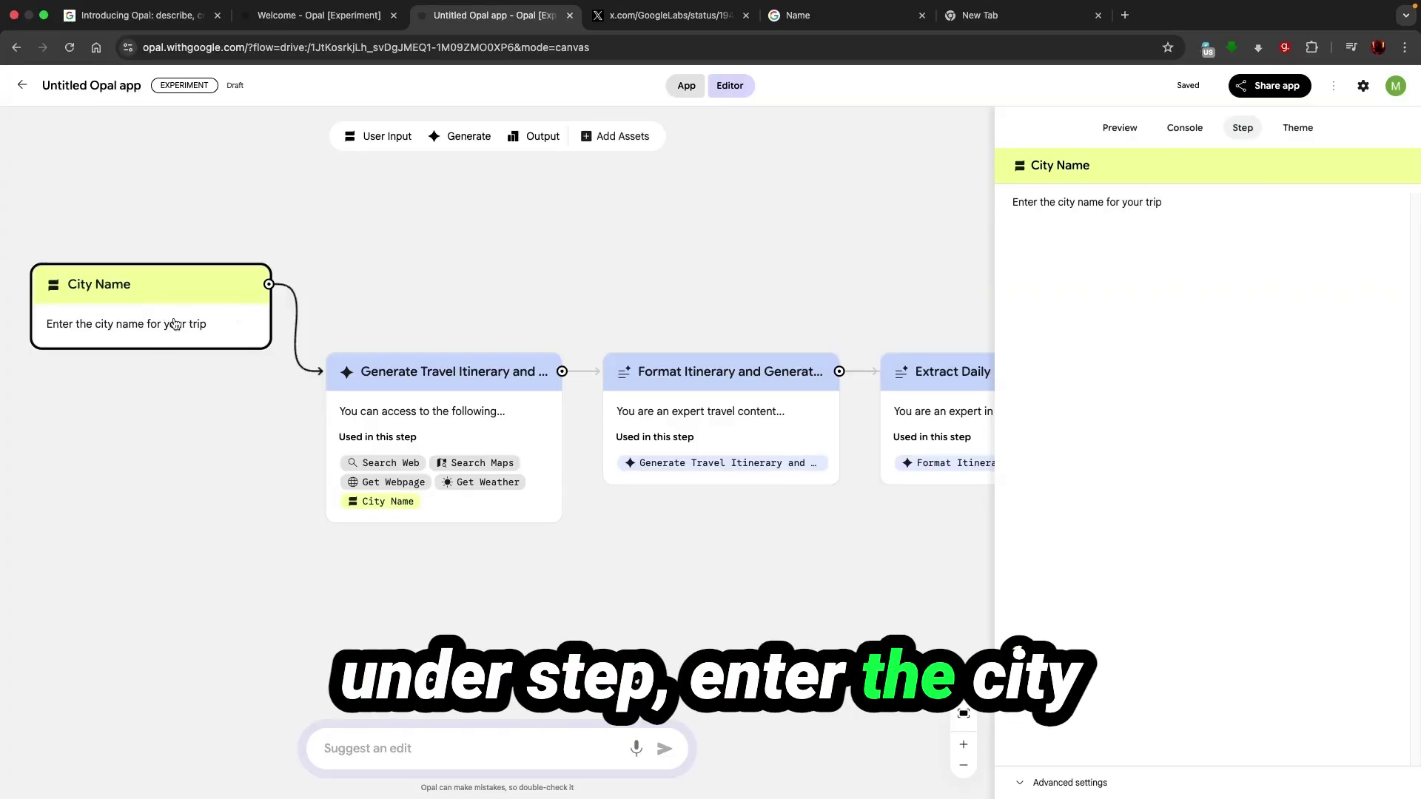
Step: Append 'plea' to the city prompt, reselect the Enter city step, and remove it
click(1195, 202)
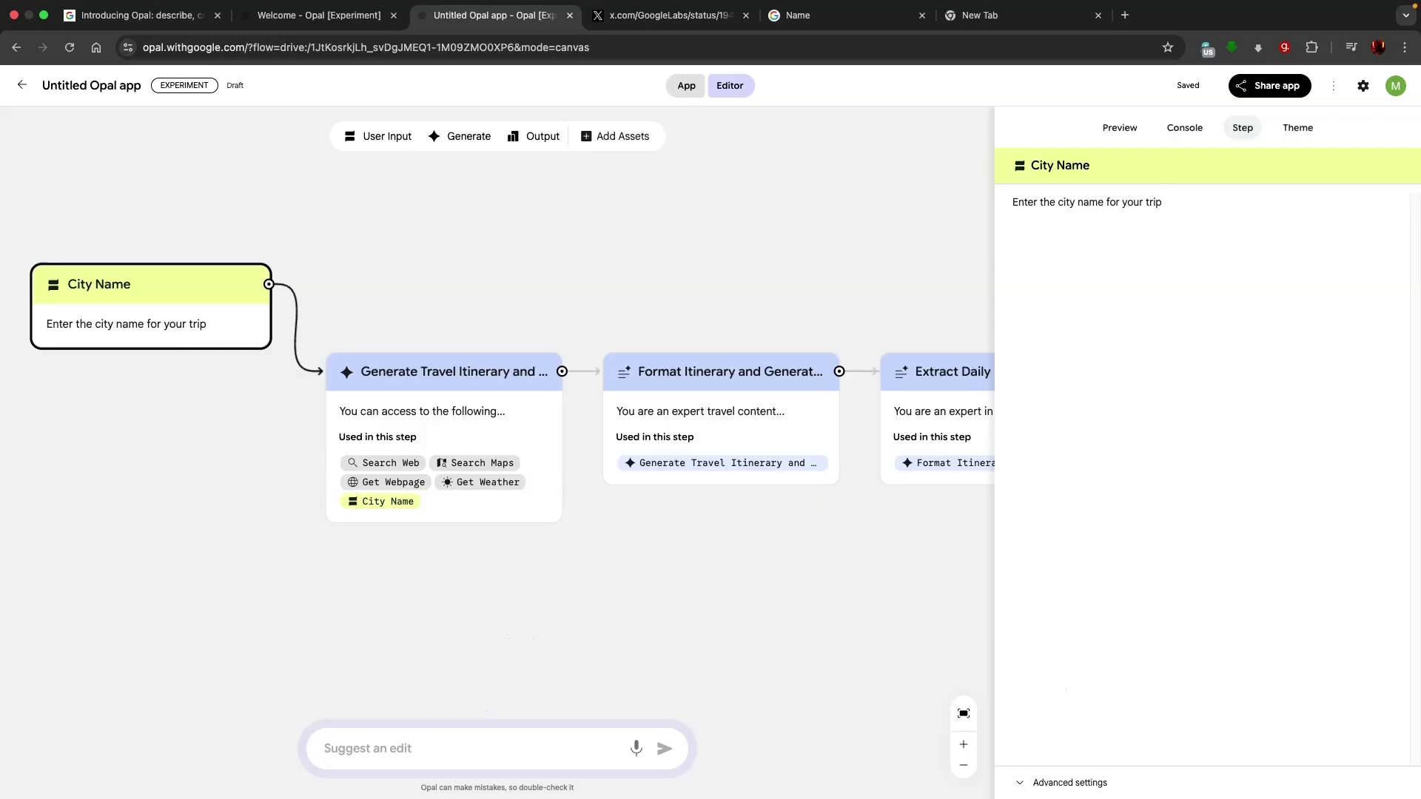
text(please)
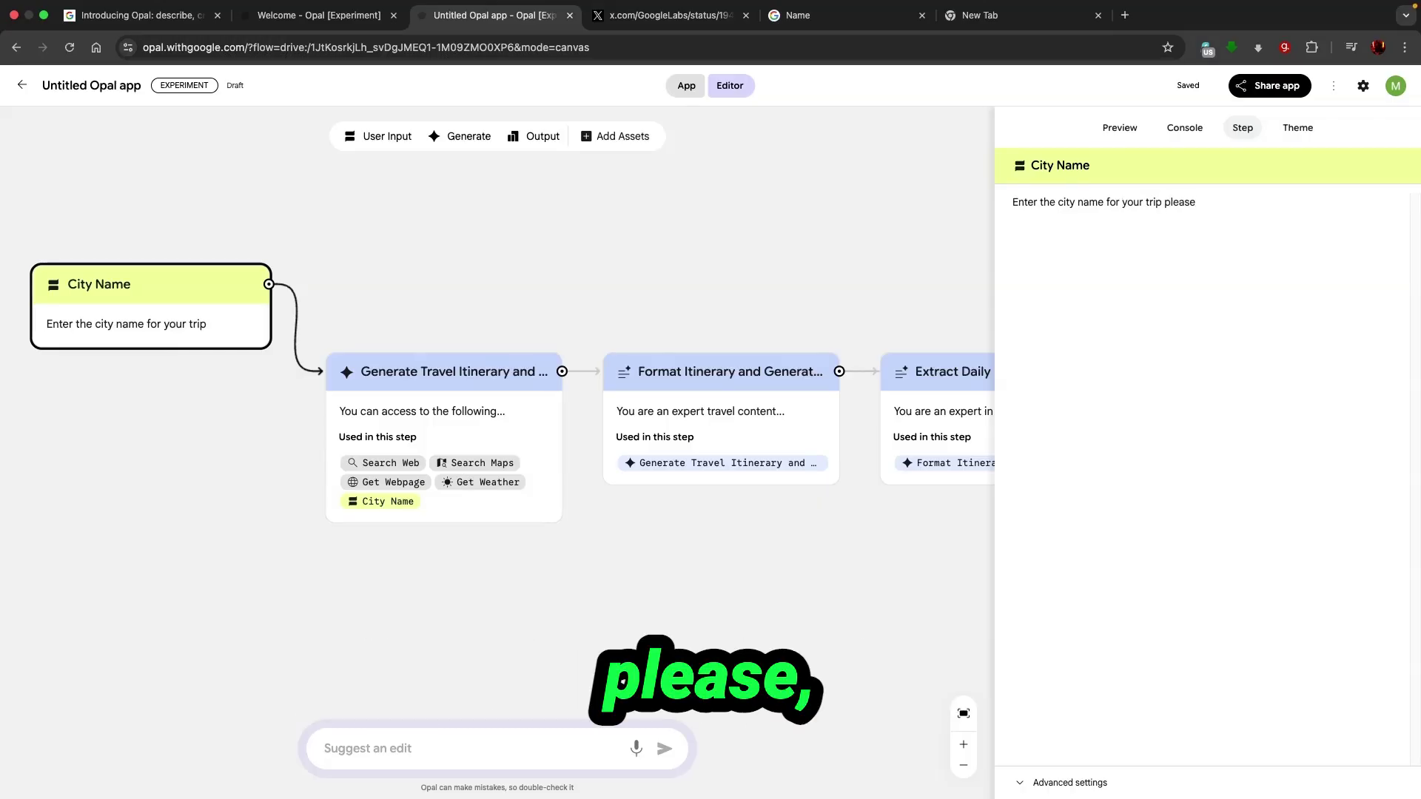
drag(84, 496, 1149, 220)
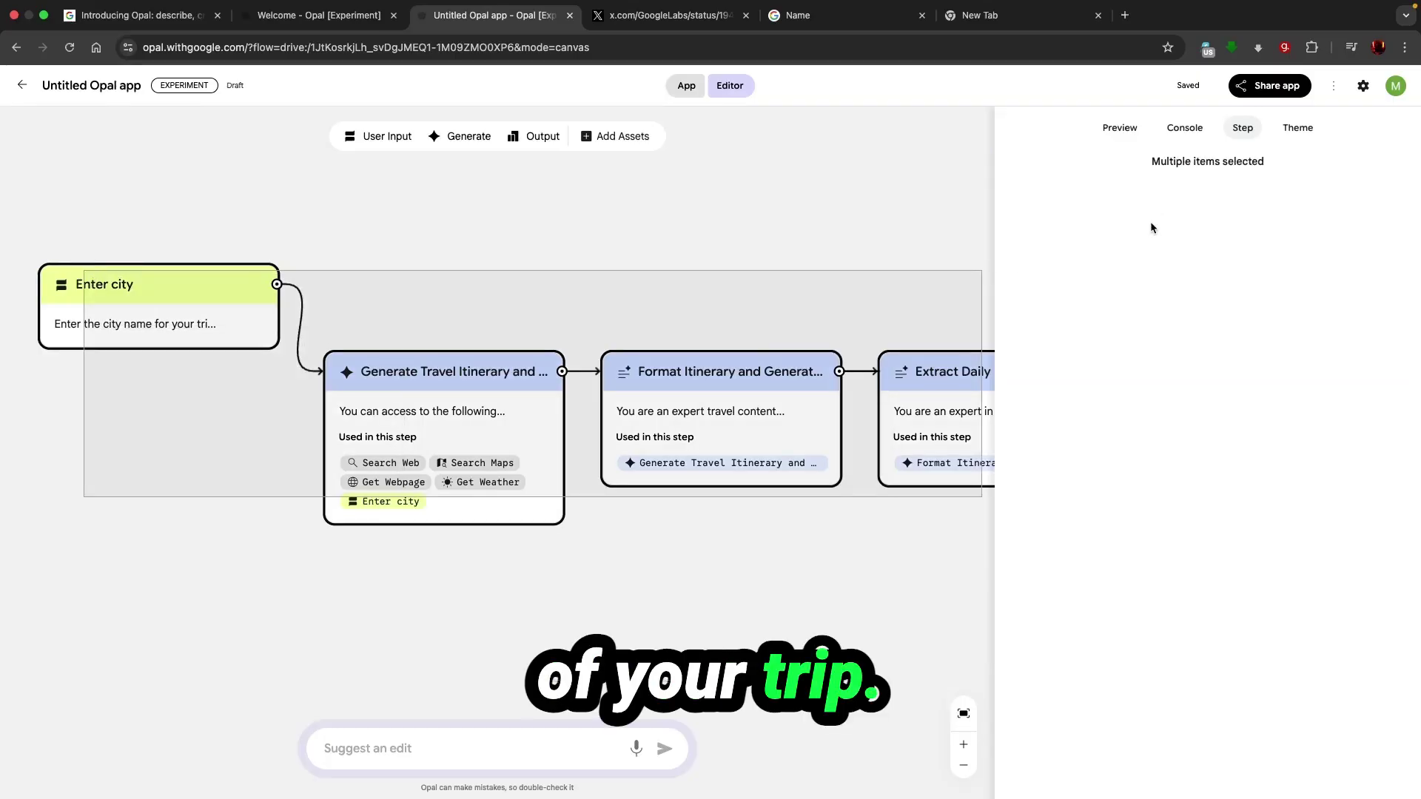
click(184, 324)
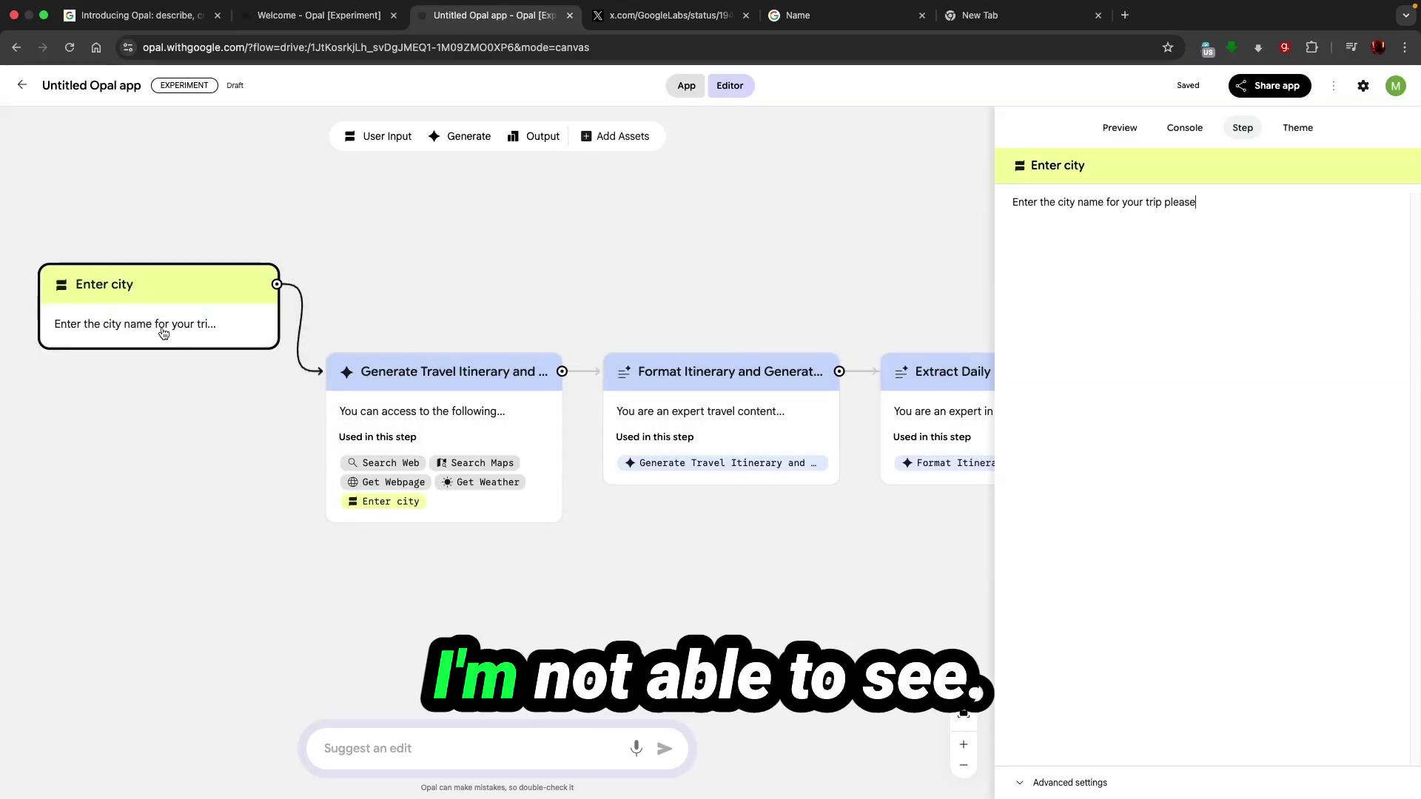
click(1199, 205)
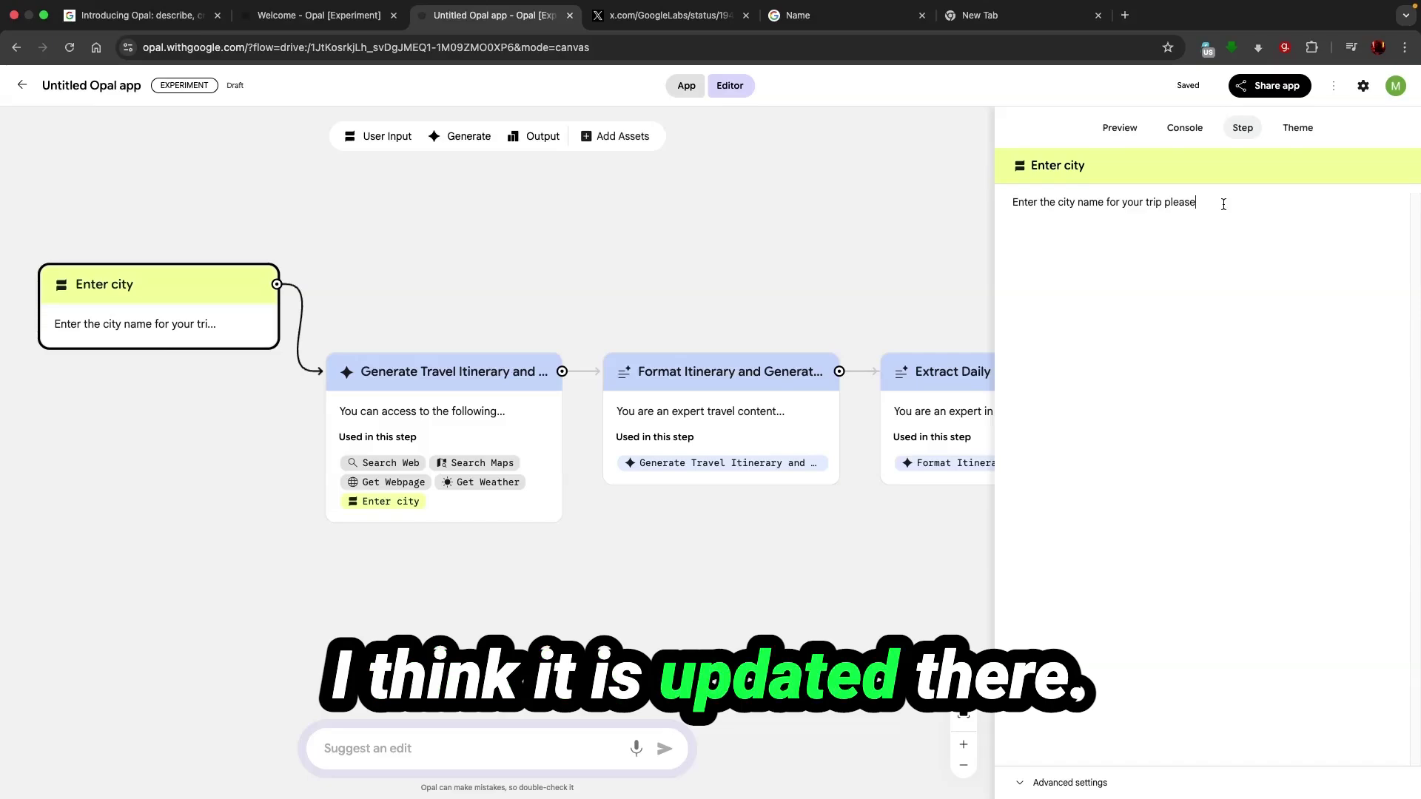
key(BackSpace)
key(BackSpace)
key(BackSpace)
key(BackSpace)
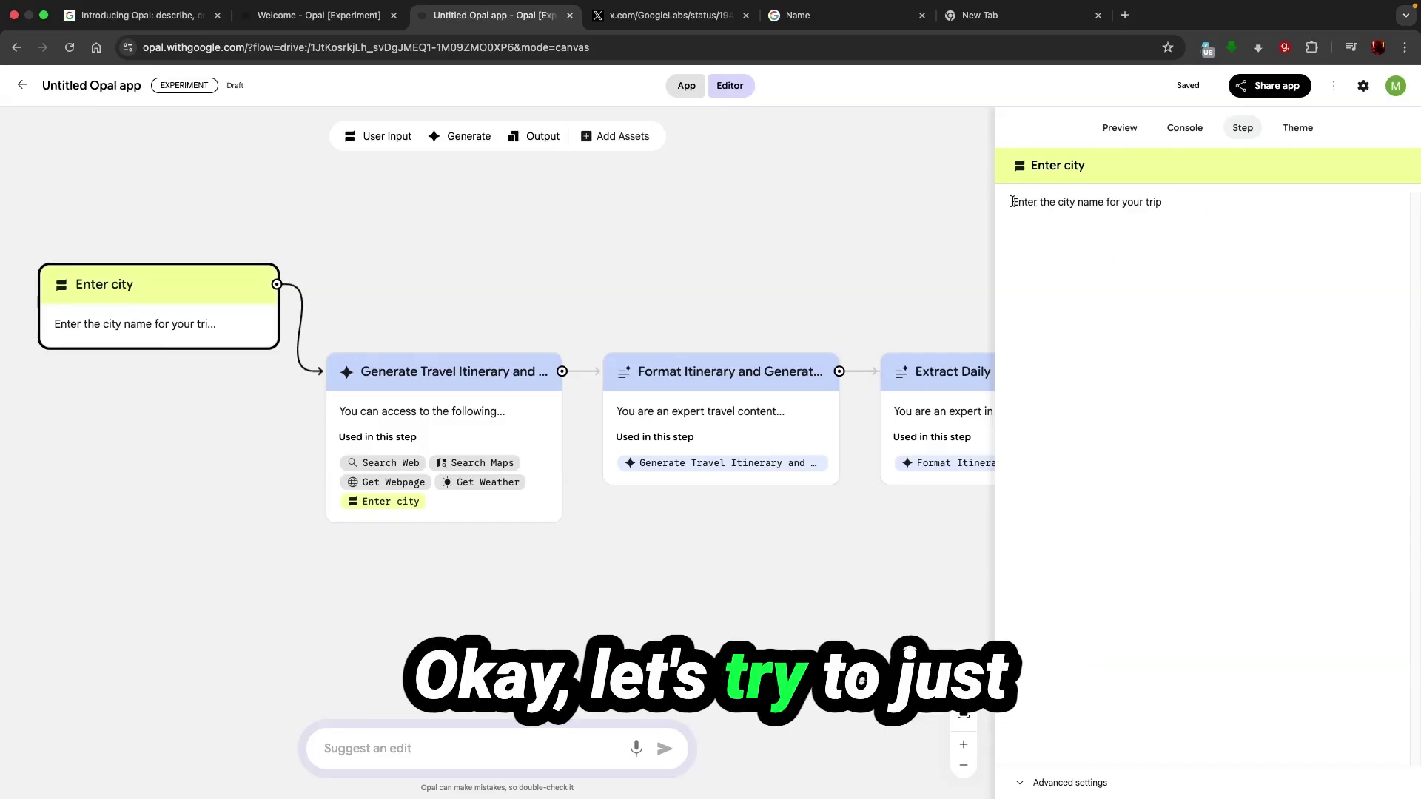
Step: Add '1.' numbering to the prompt, then remove it, restoring 'Enter the city name for your trip'
key(super+Up)
text(1.)
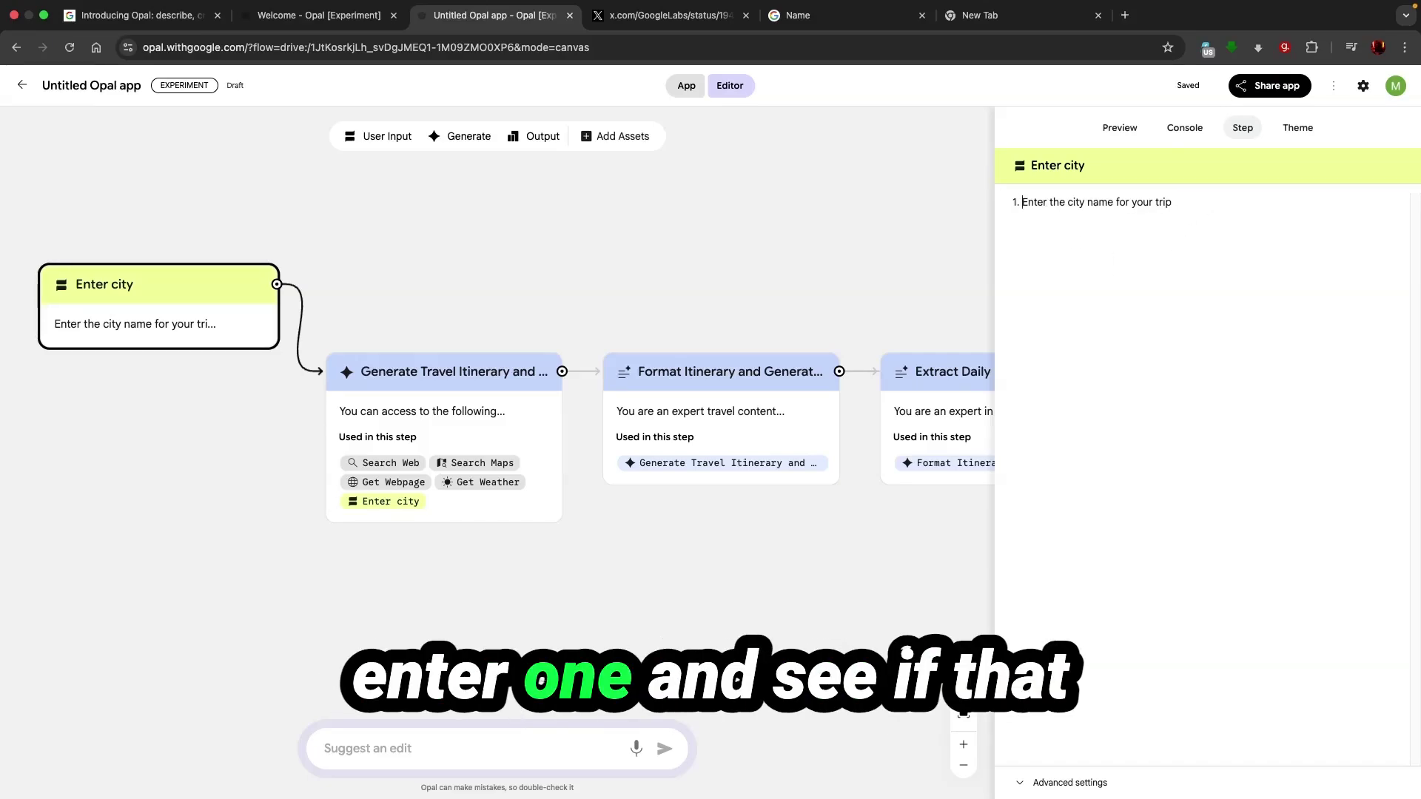
click(166, 442)
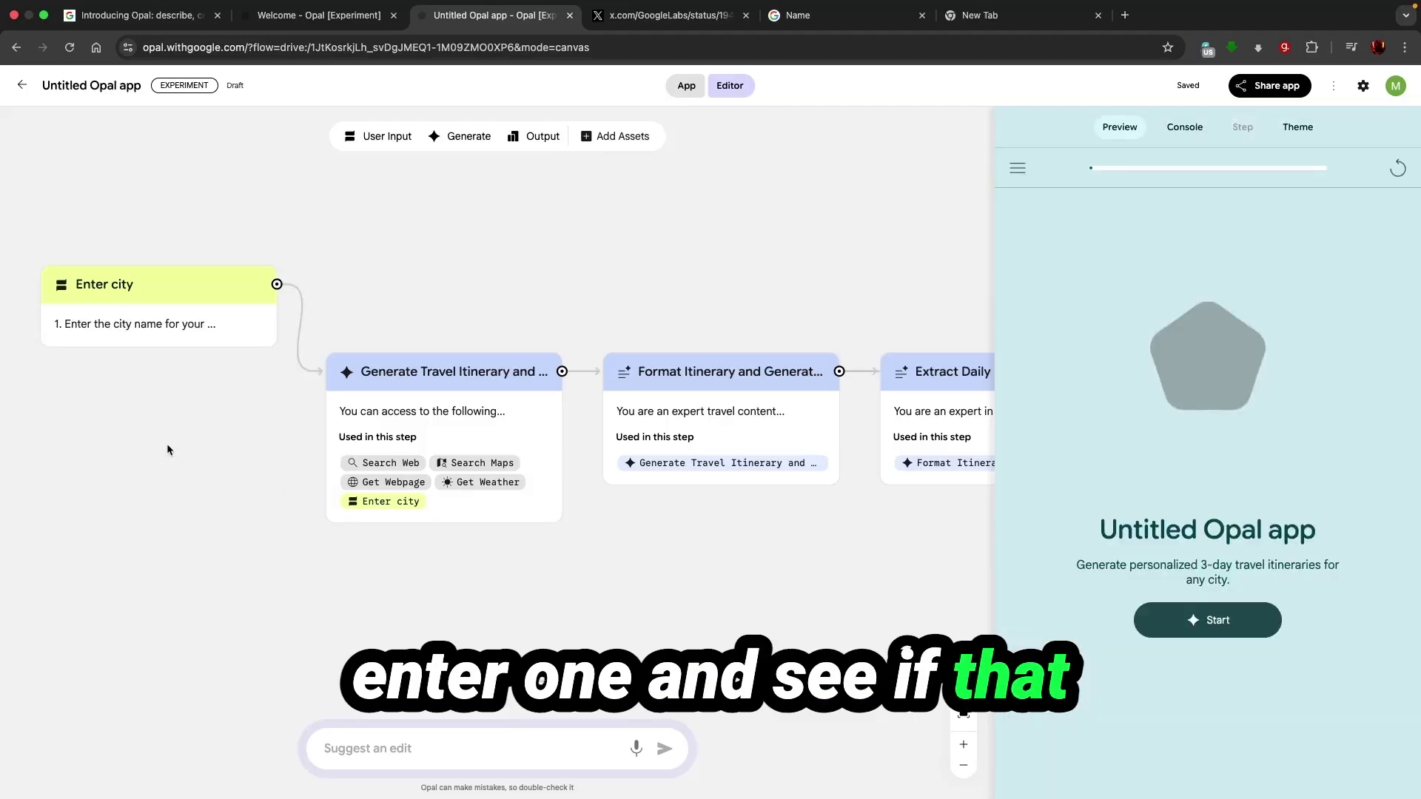
click(89, 333)
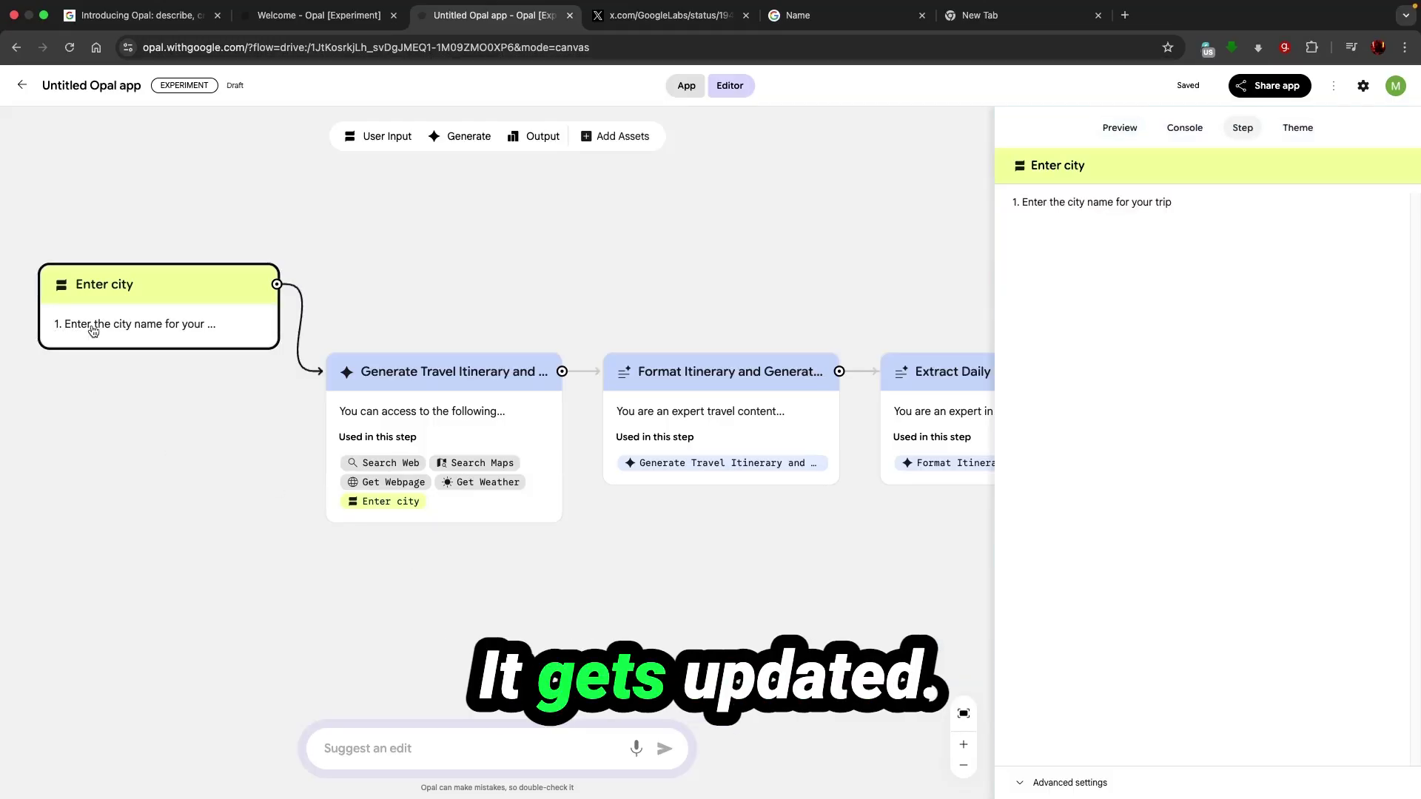
click(1023, 200)
key(BackSpace)
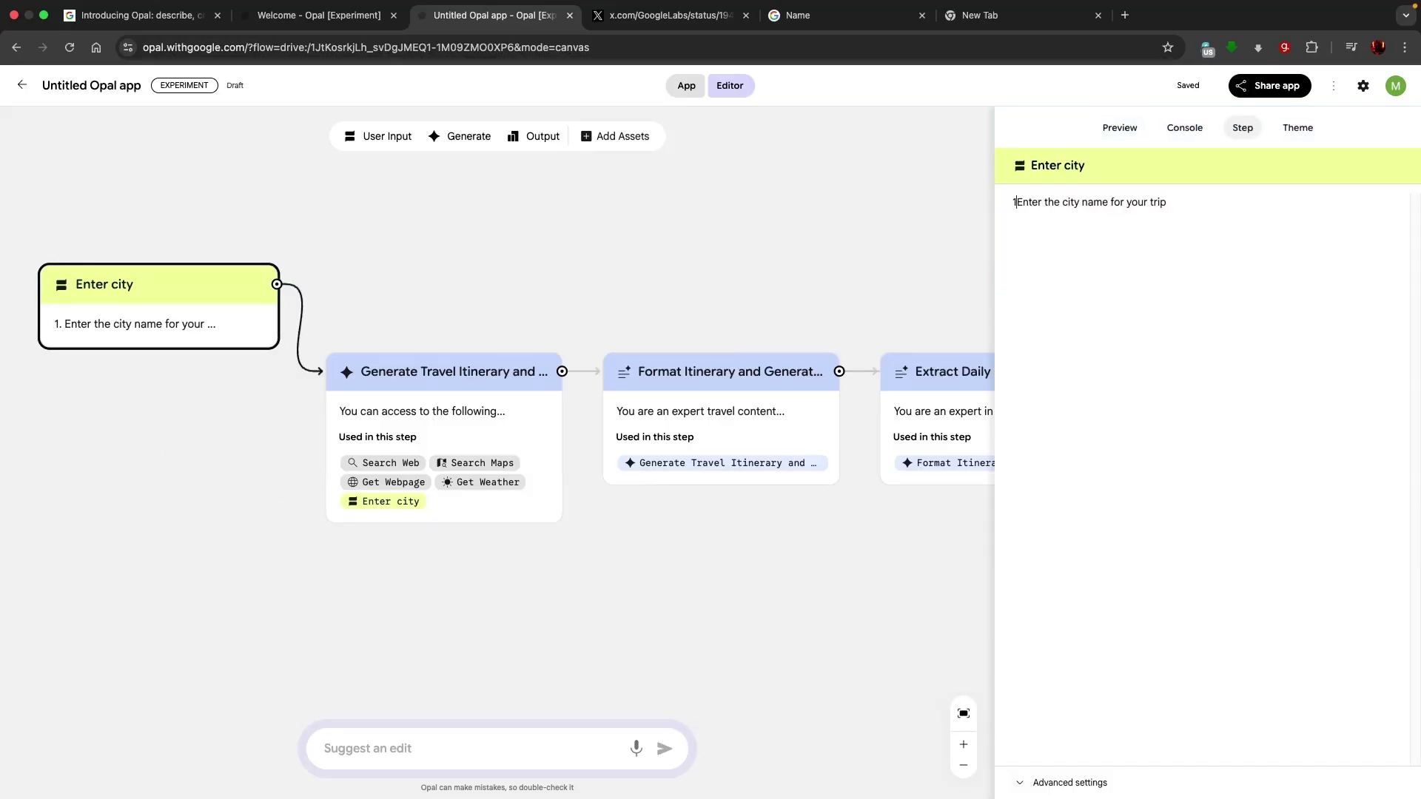
click(450, 567)
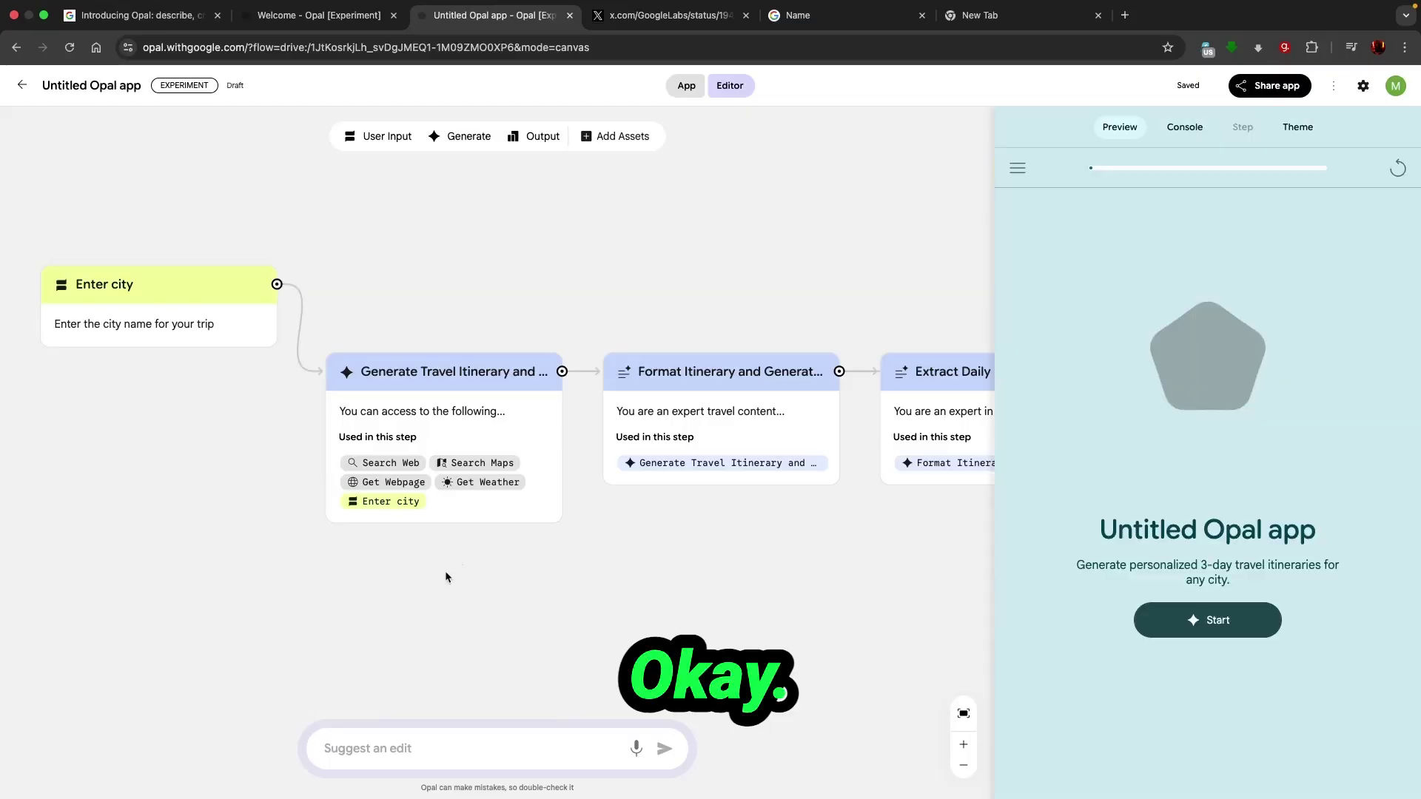
Step: Inspect the Generate Travel Itinerary and Tips step's advanced strategy, keeping Go in order
click(502, 378)
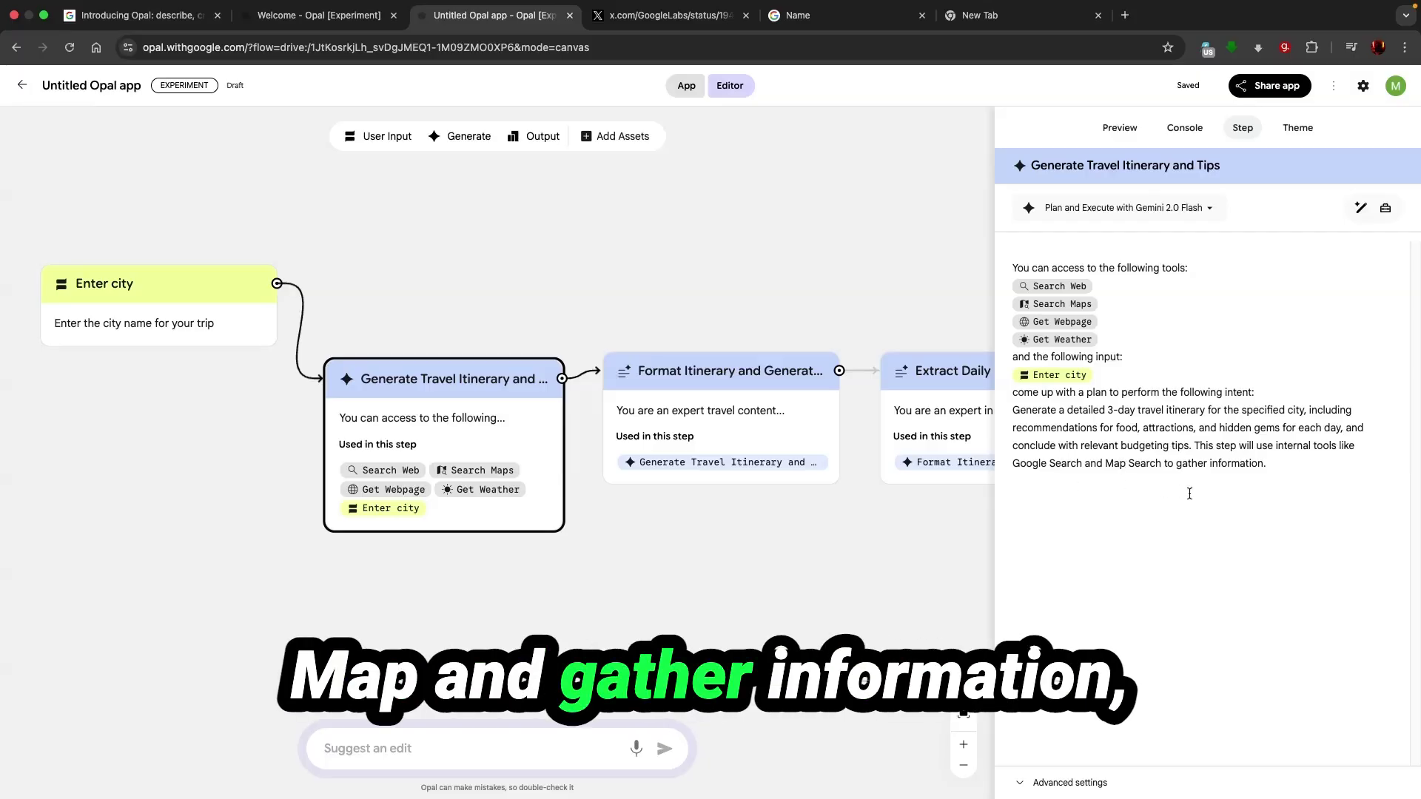
click(1040, 781)
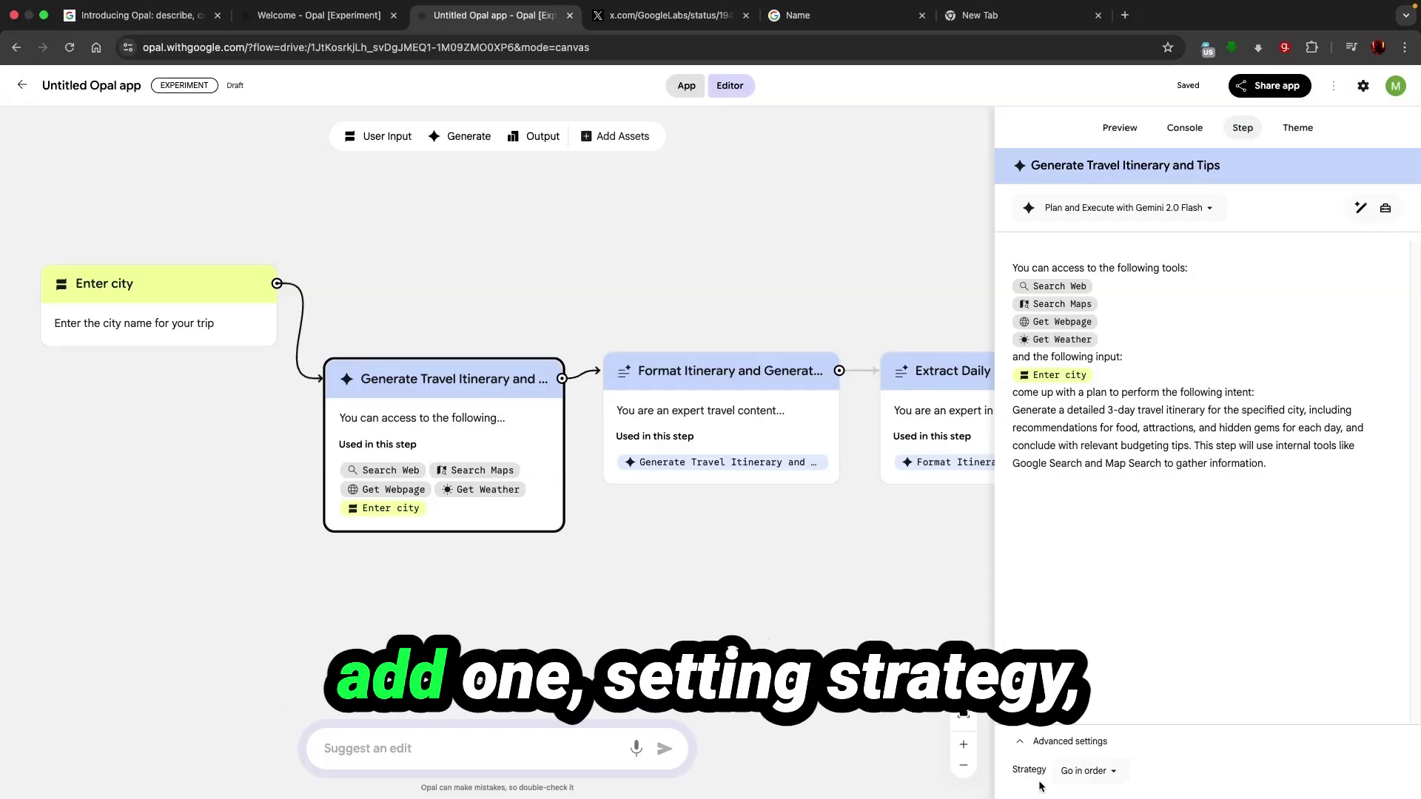
click(1113, 773)
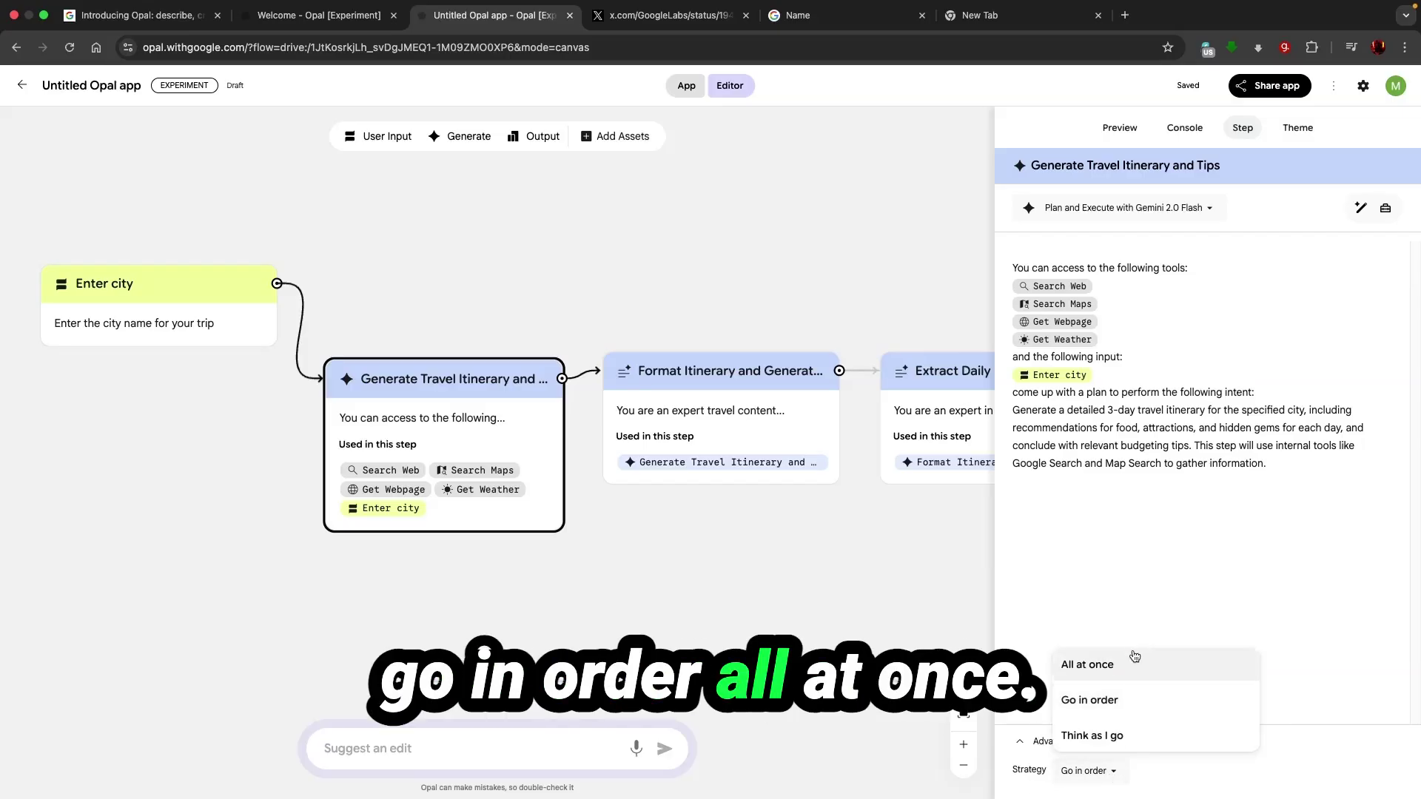
click(1035, 777)
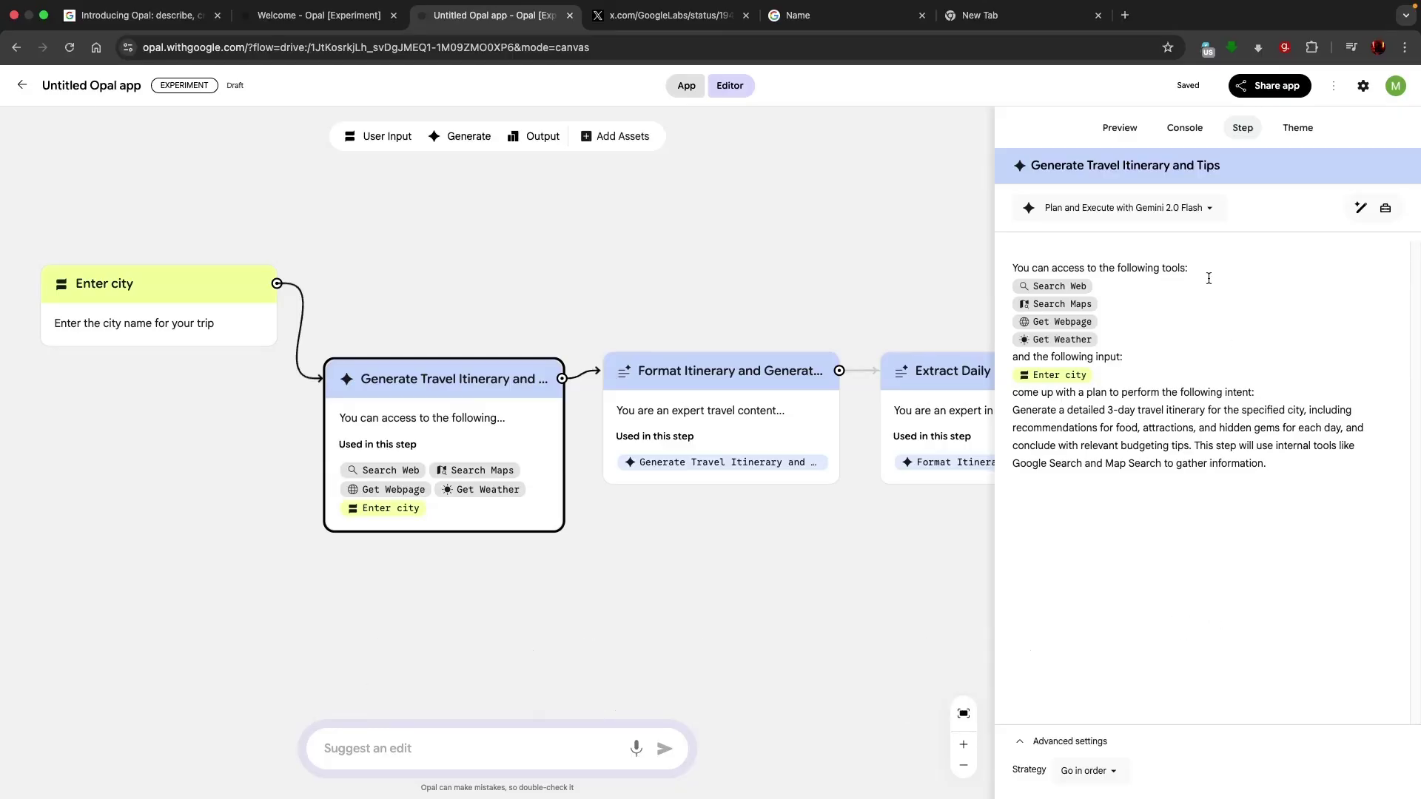
click(725, 381)
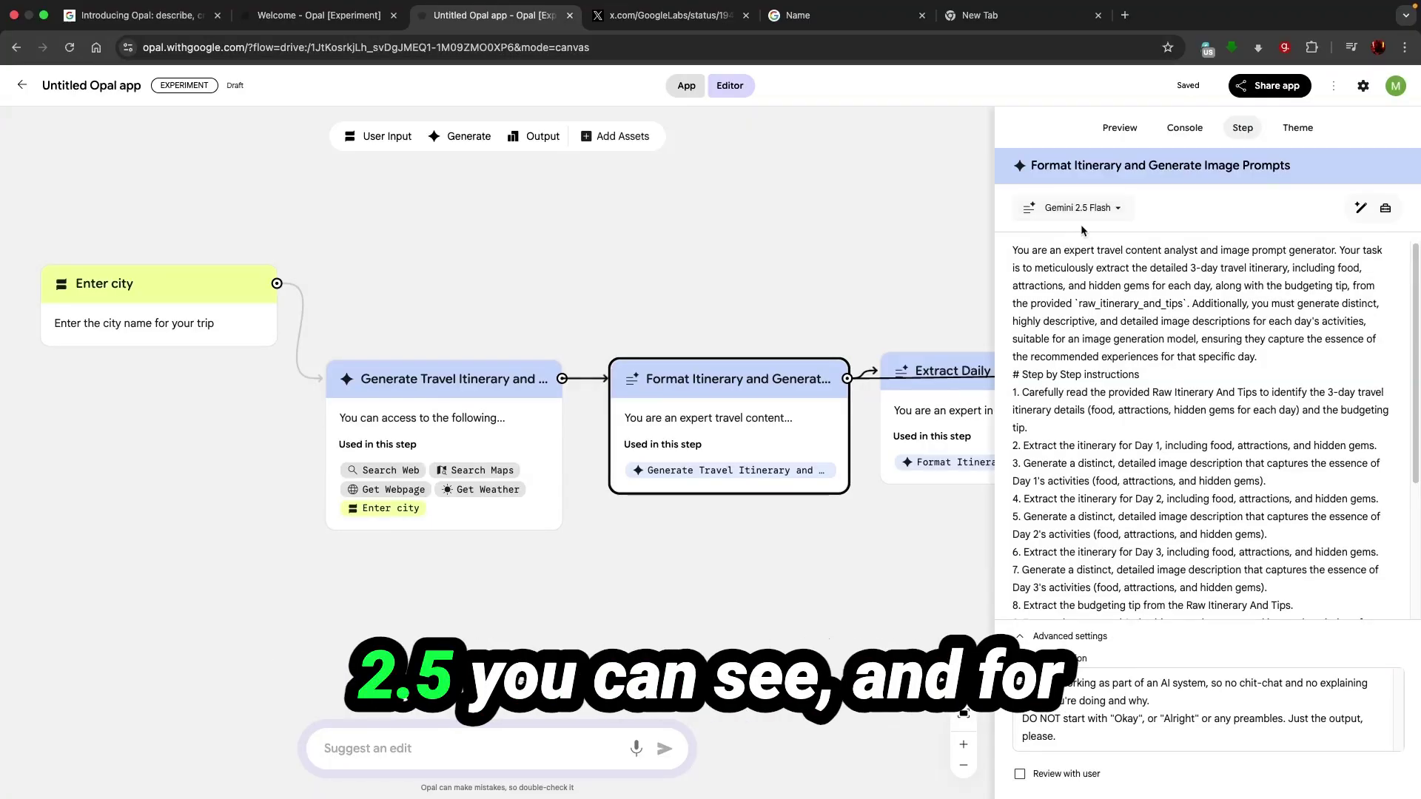
click(461, 389)
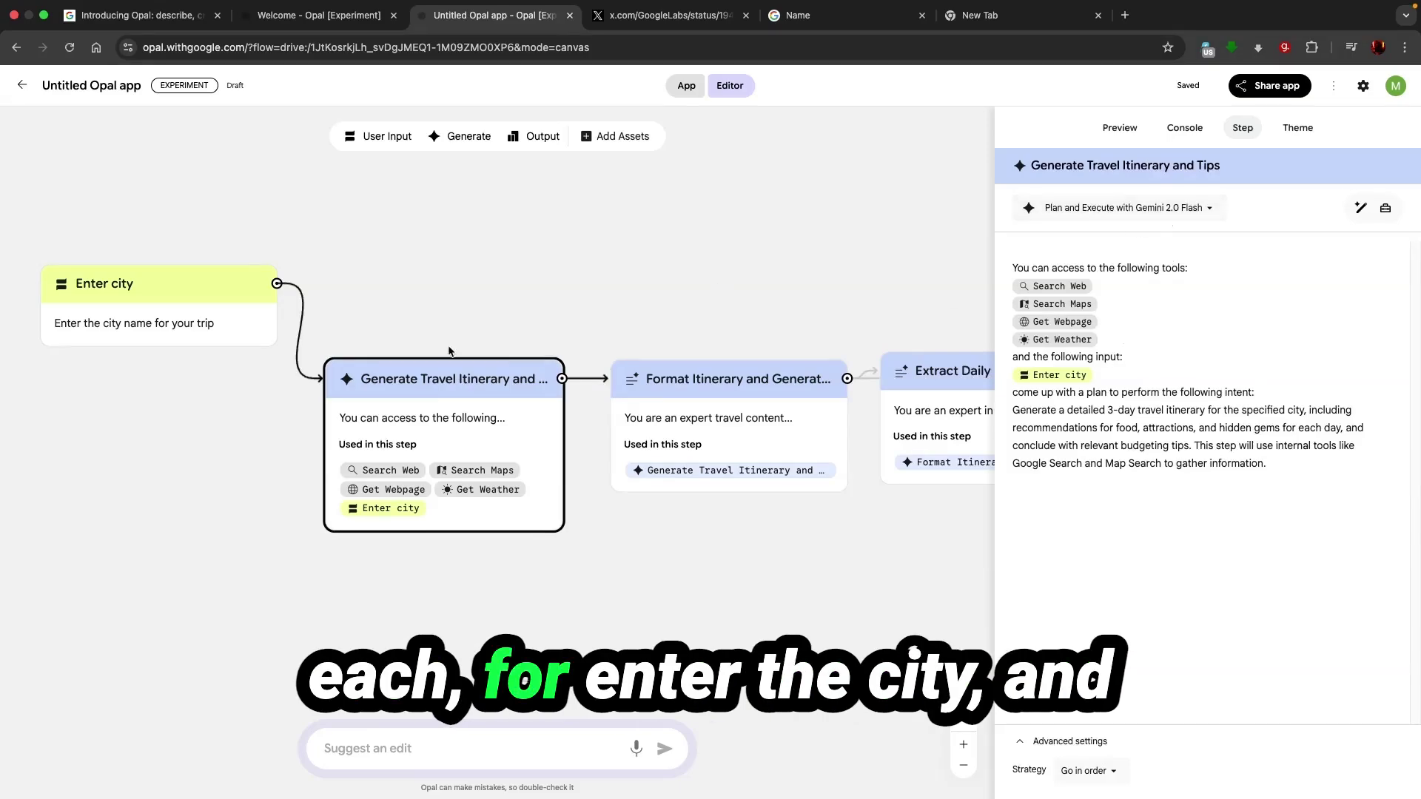
click(196, 309)
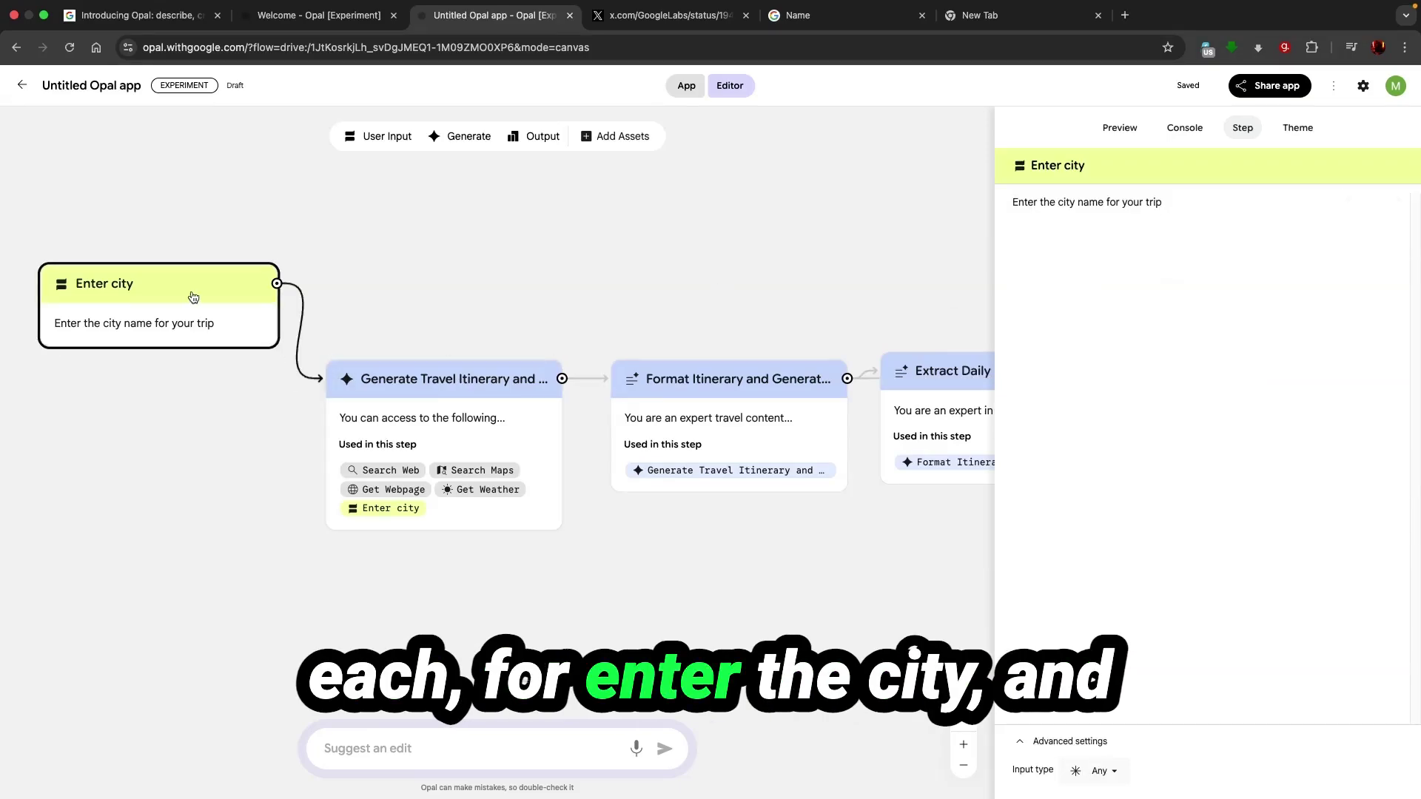
click(440, 408)
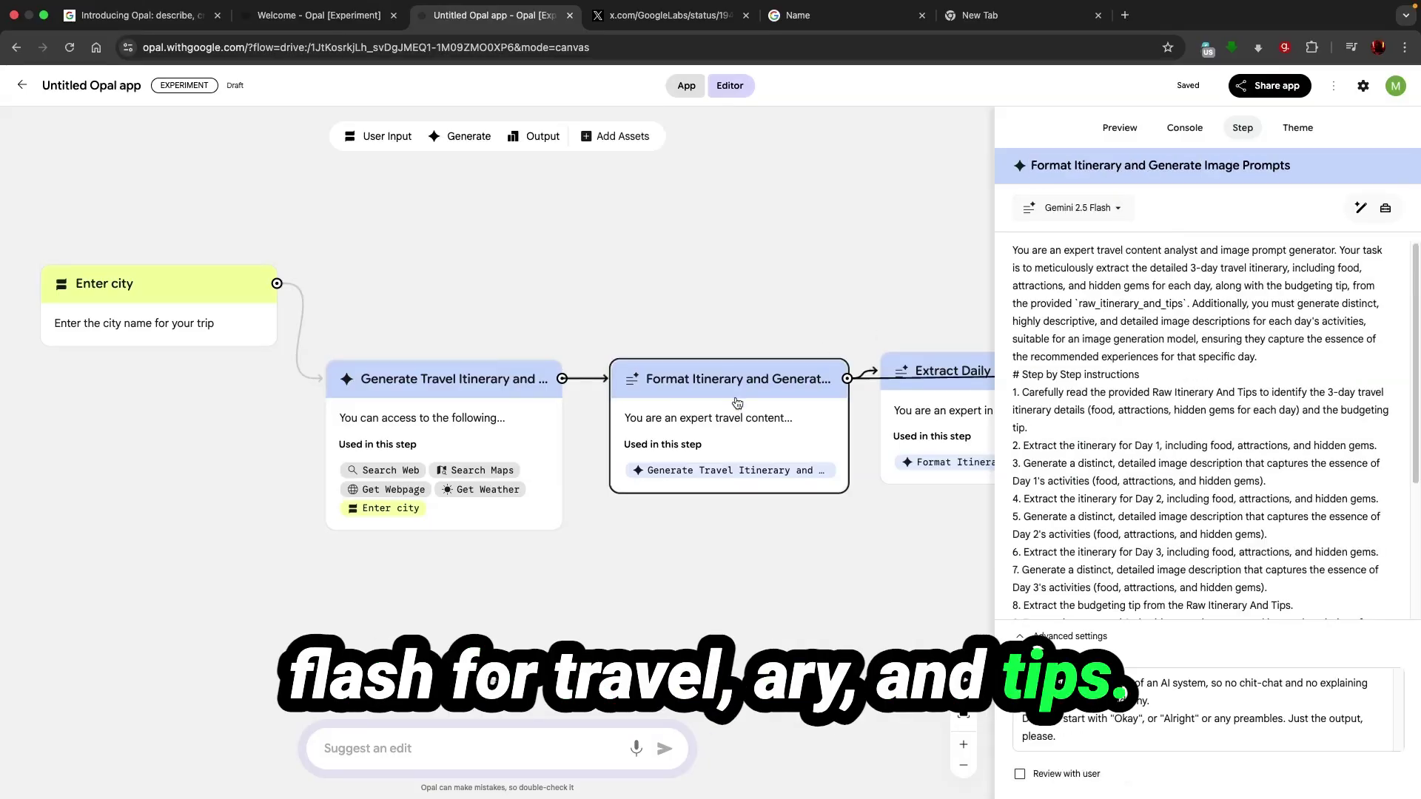
click(777, 400)
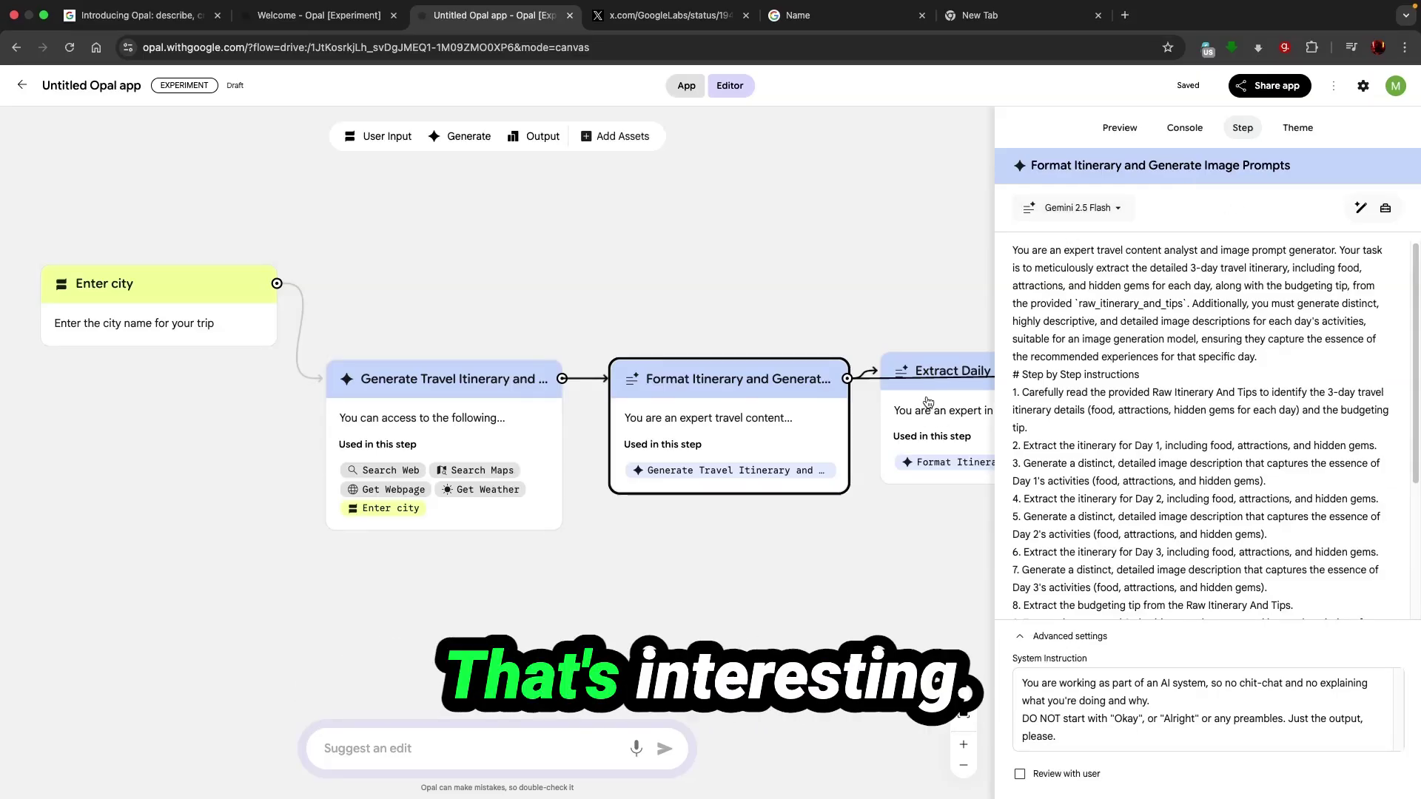
click(1121, 208)
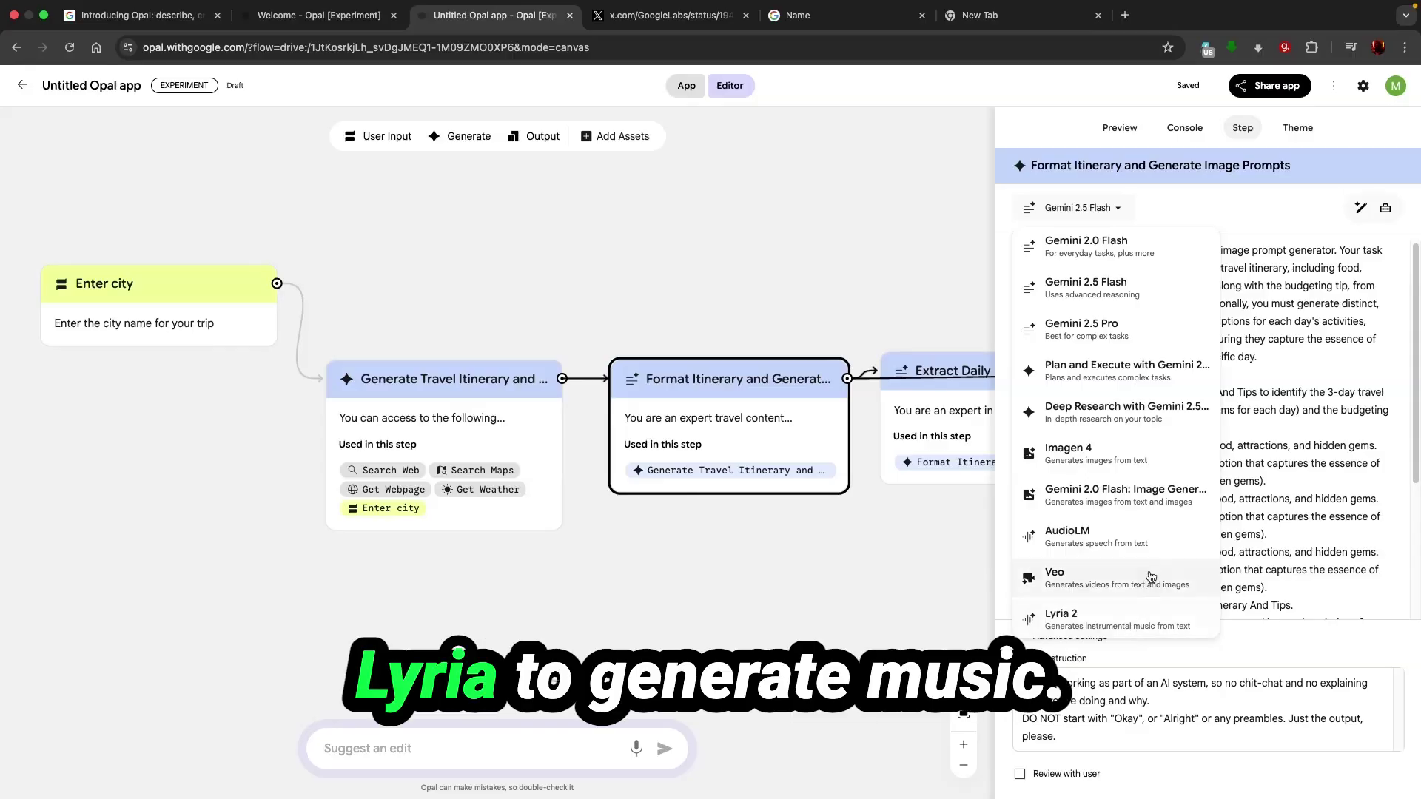
click(1300, 558)
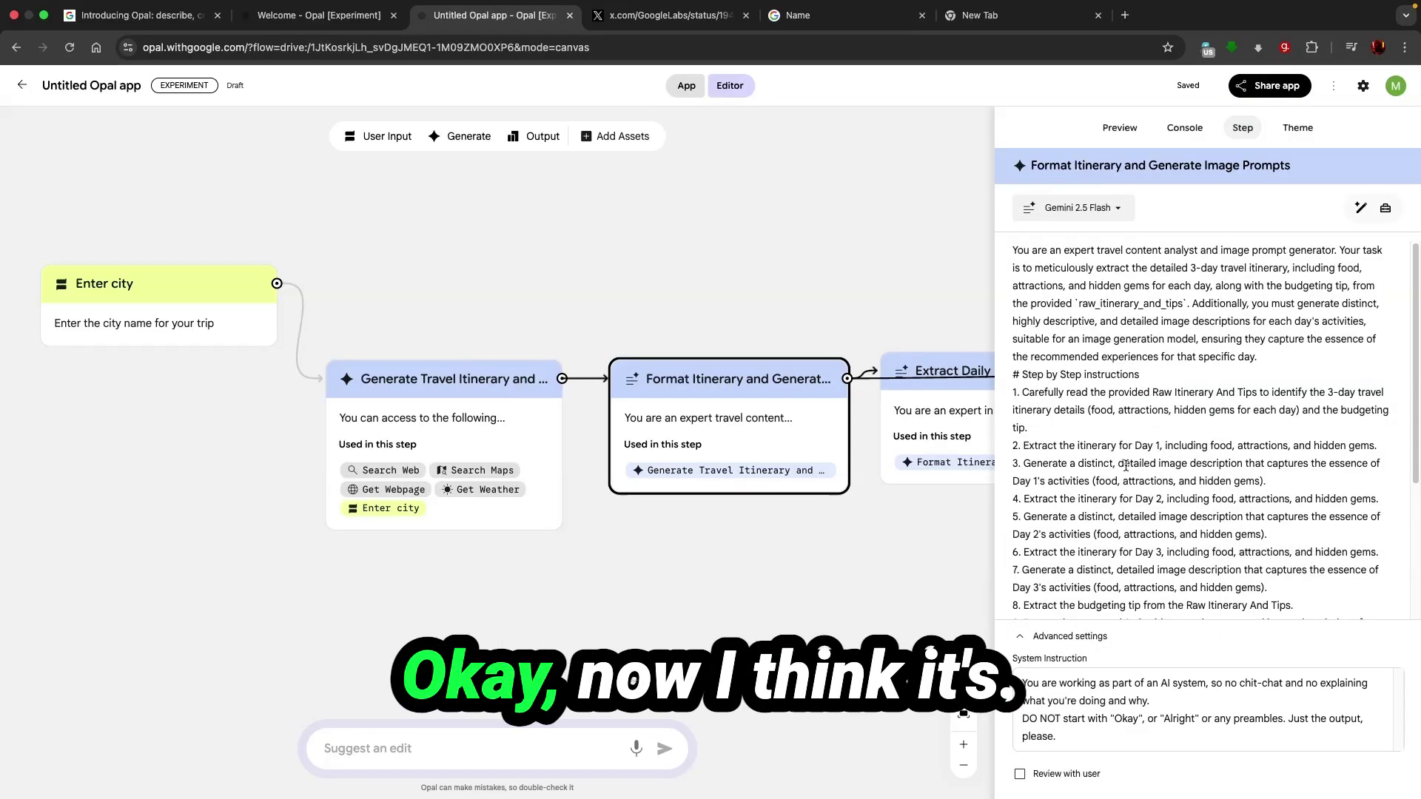
scroll(1130, 509, down, 5)
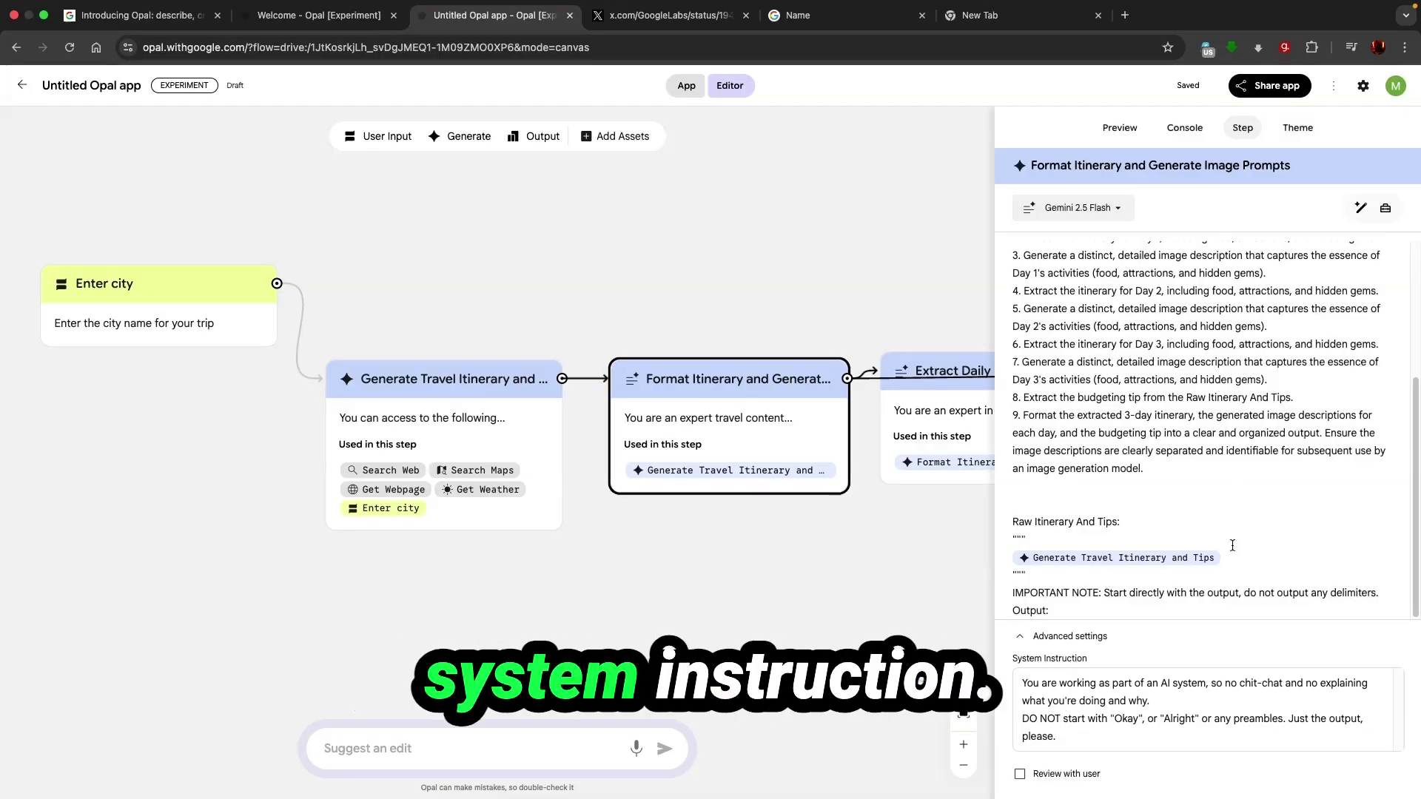
scroll(1184, 577, up, 1)
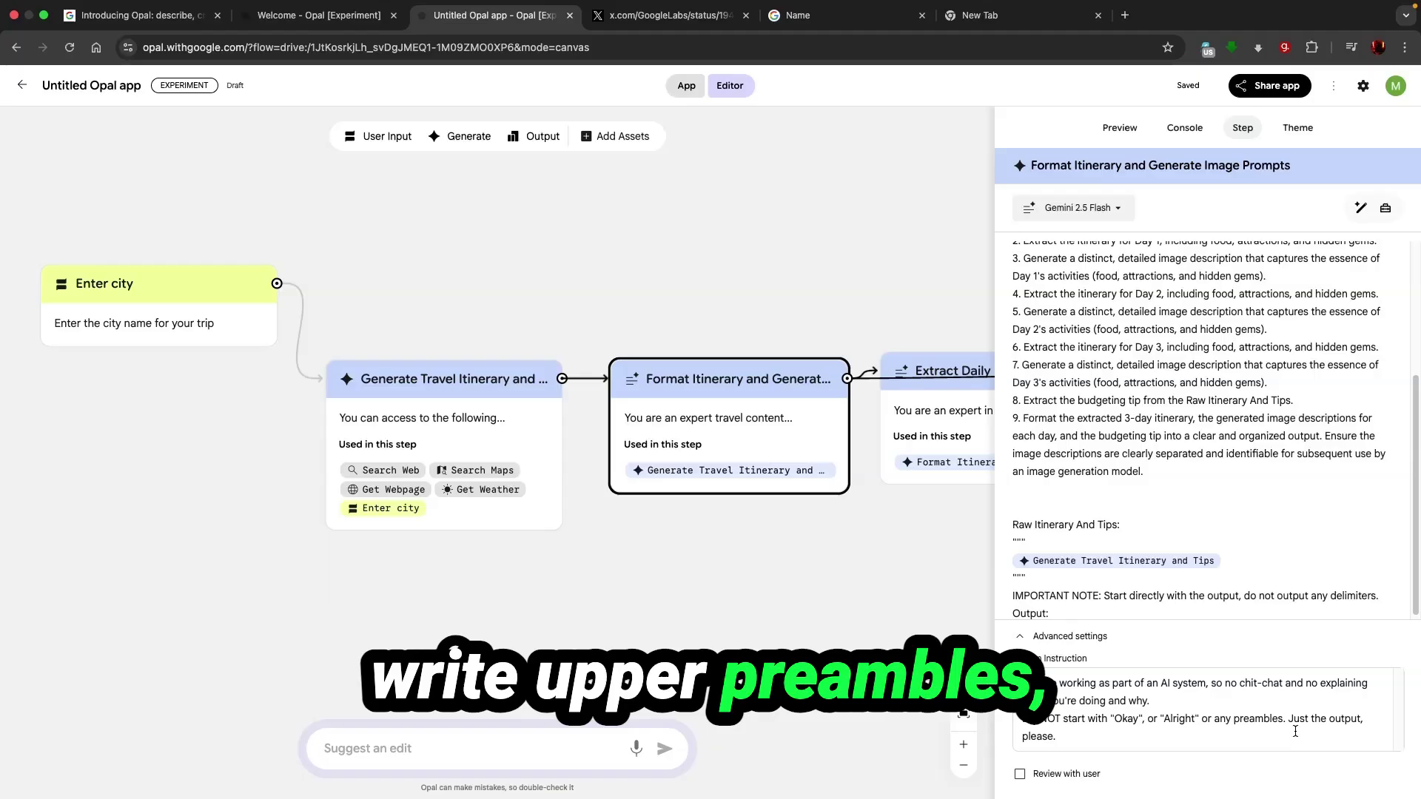
scroll(1234, 499, up, 5)
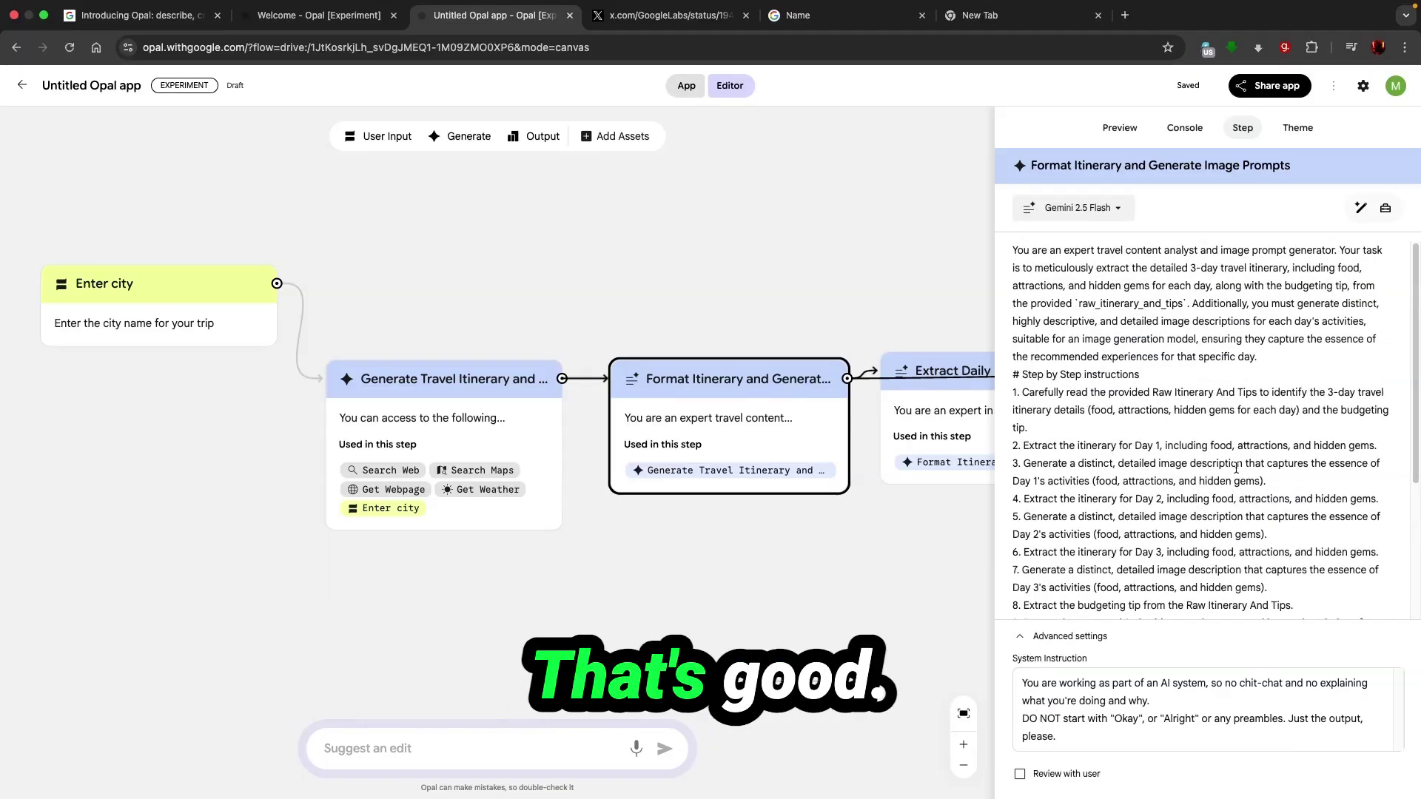
scroll(863, 476, up, 7)
scroll(885, 529, down, 7)
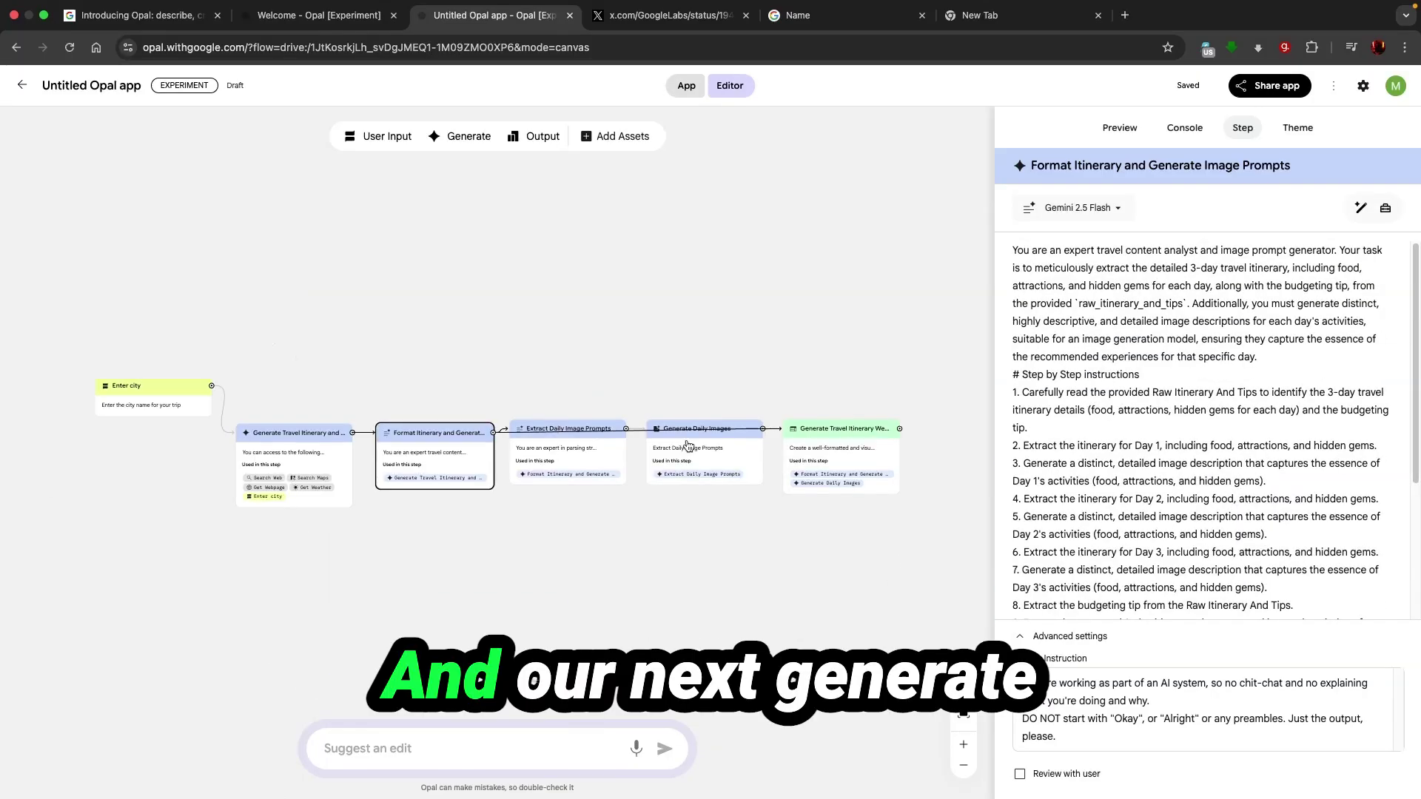
Step: Check the Generate Daily Images step's model list, keeping Imagen 4
click(688, 445)
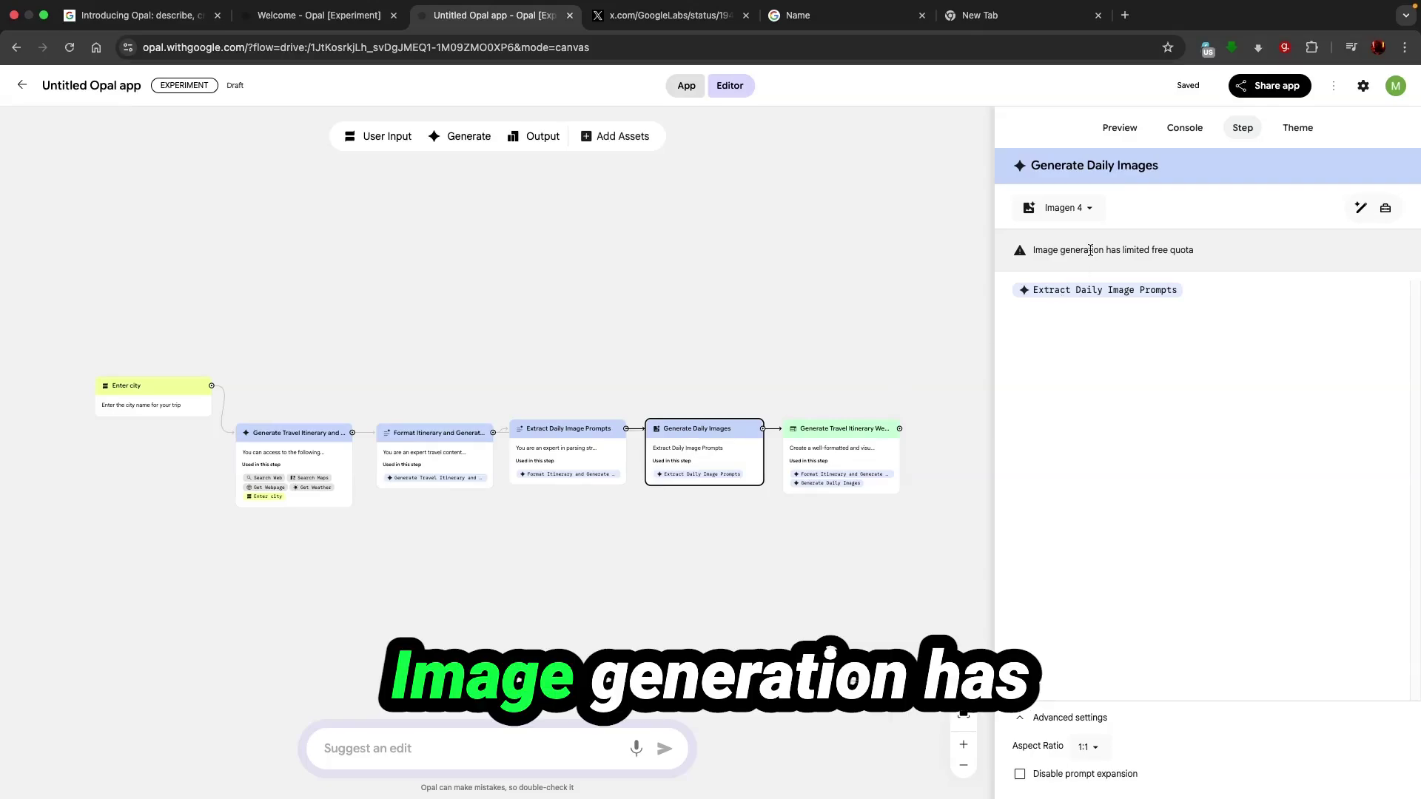
click(1092, 212)
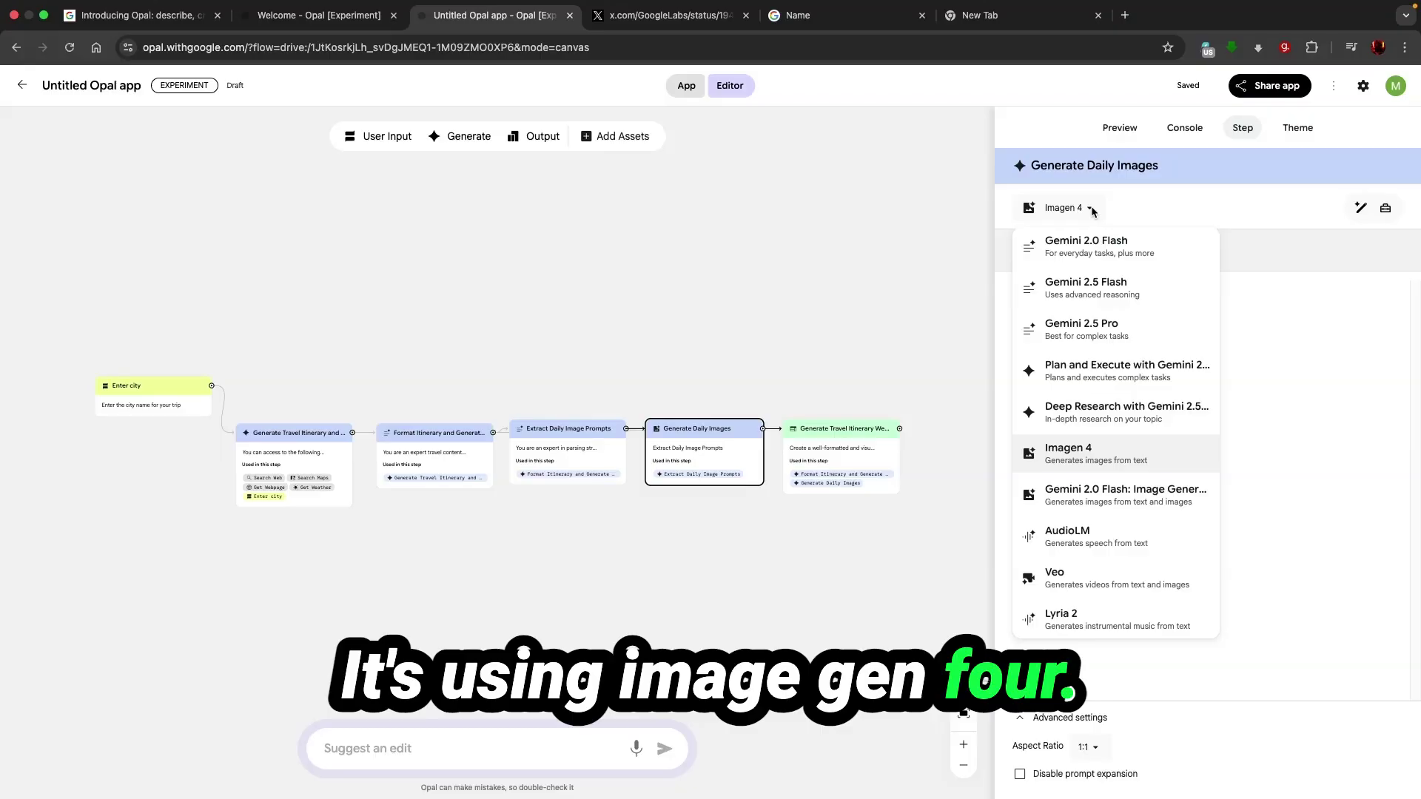
click(1291, 370)
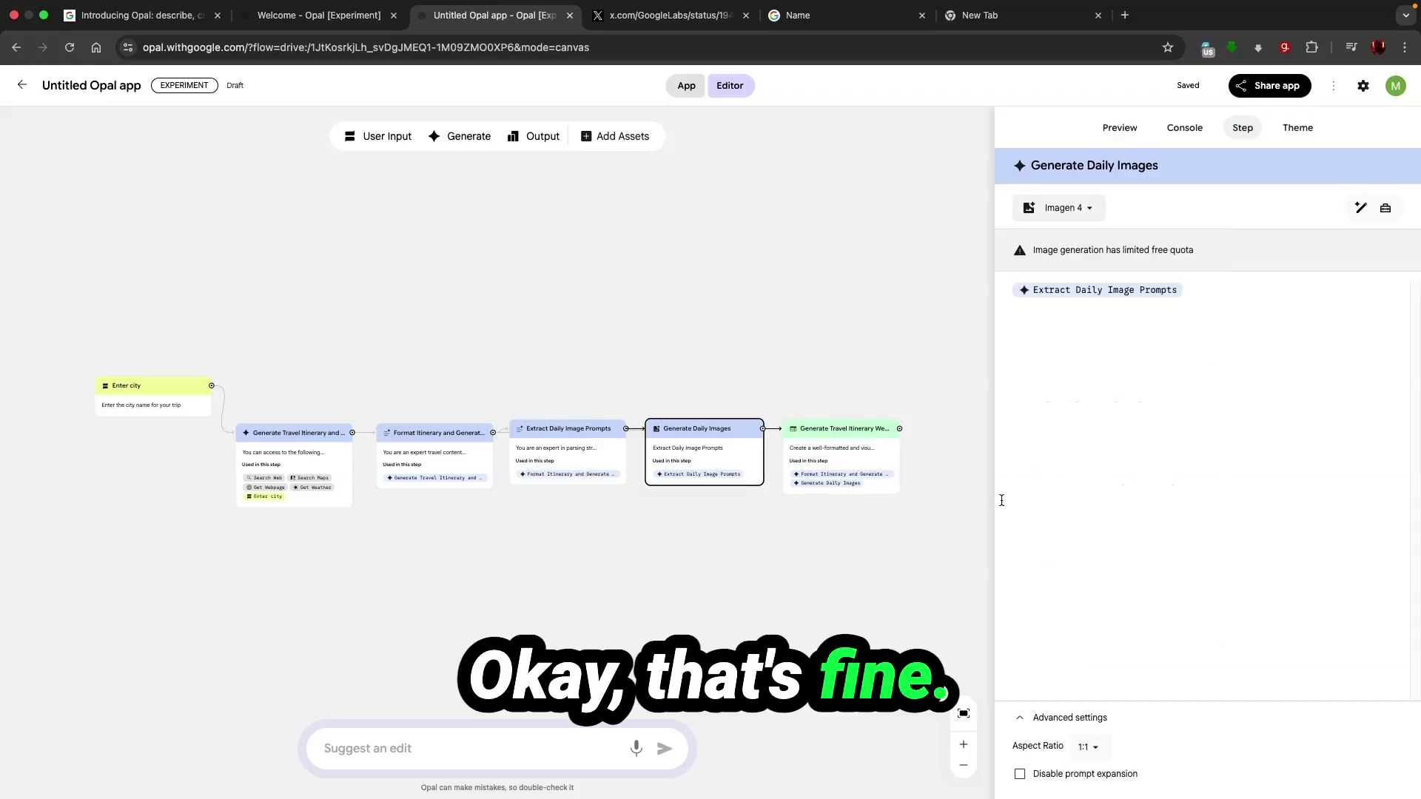
Step: Keep the Generate Travel Itinerary Webpage step's output as webpage with auto-layout
click(827, 437)
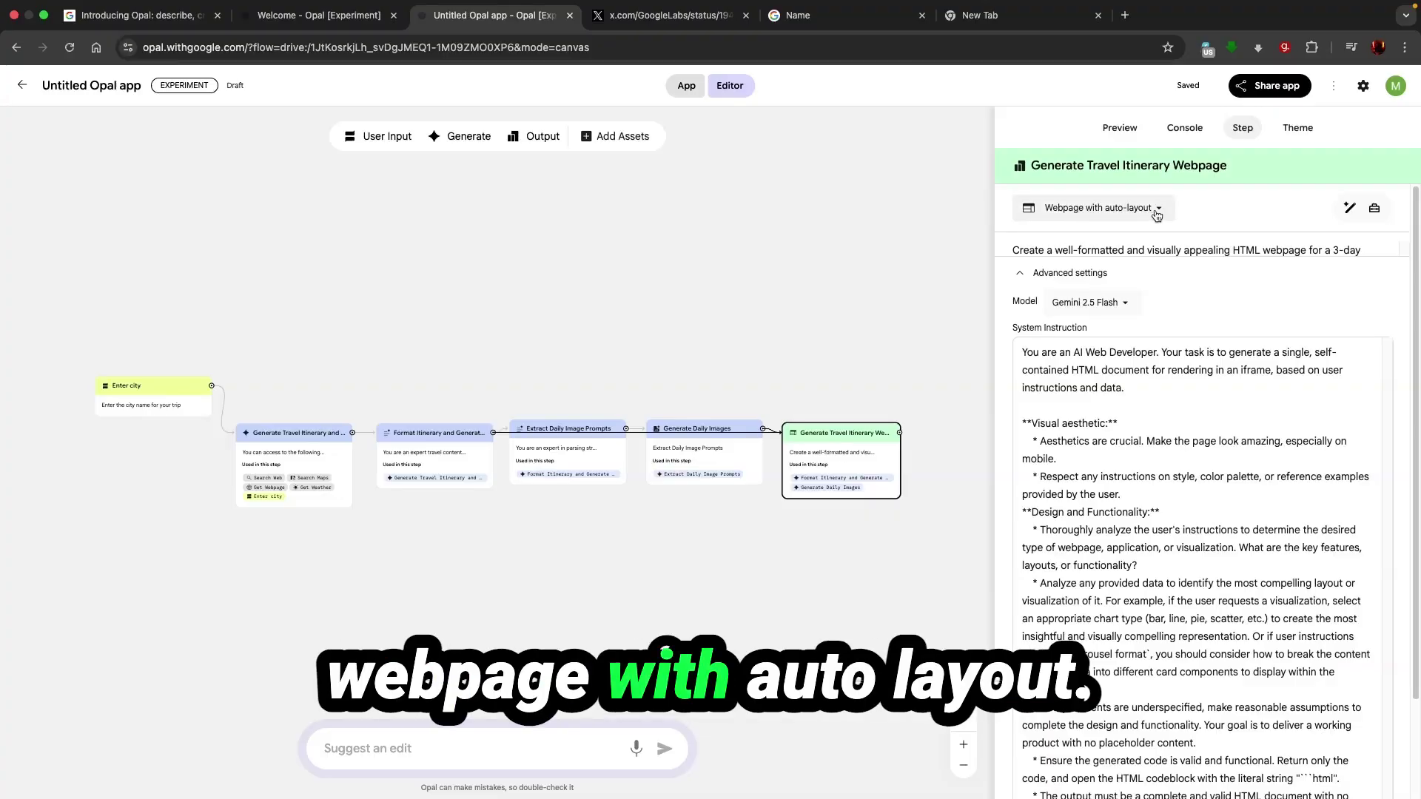
click(1101, 208)
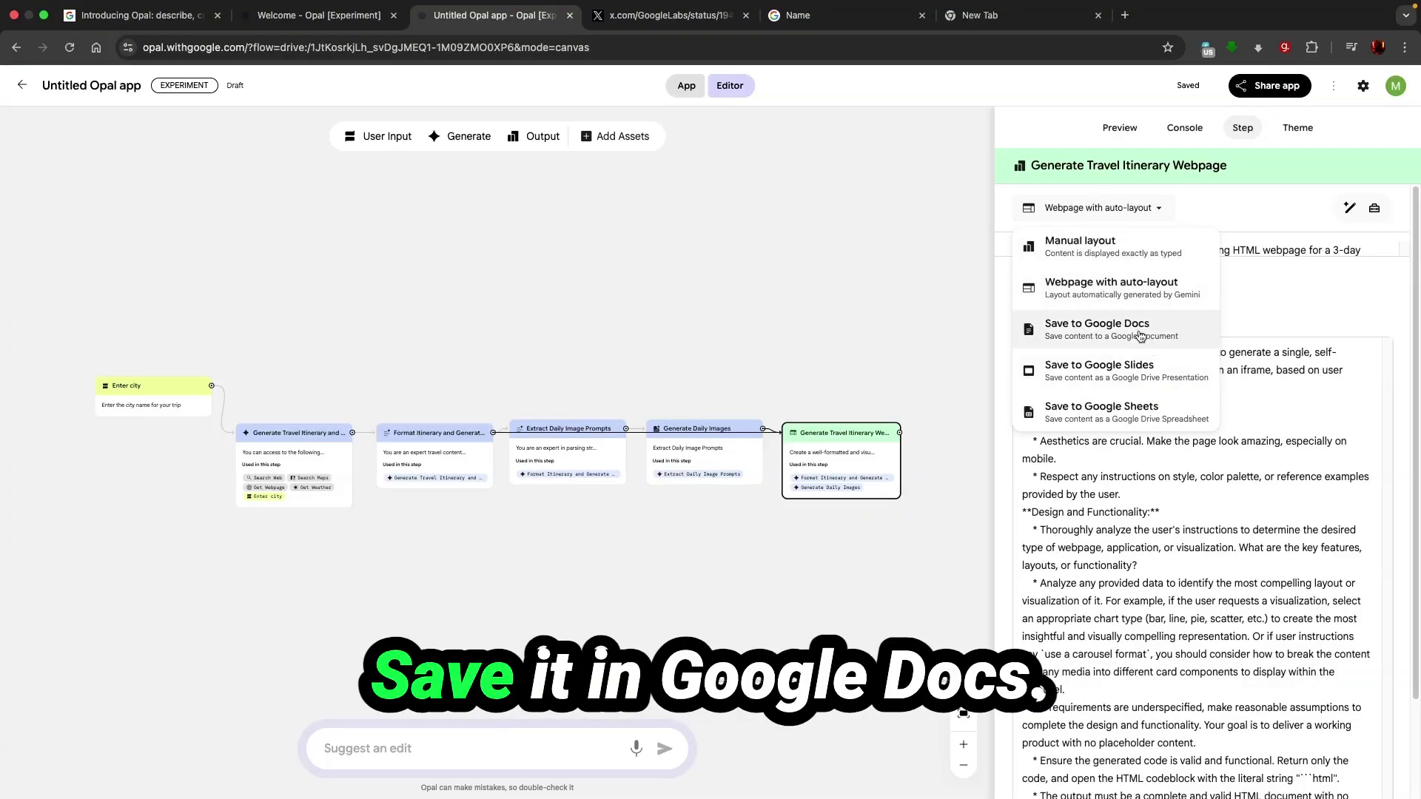
click(1309, 300)
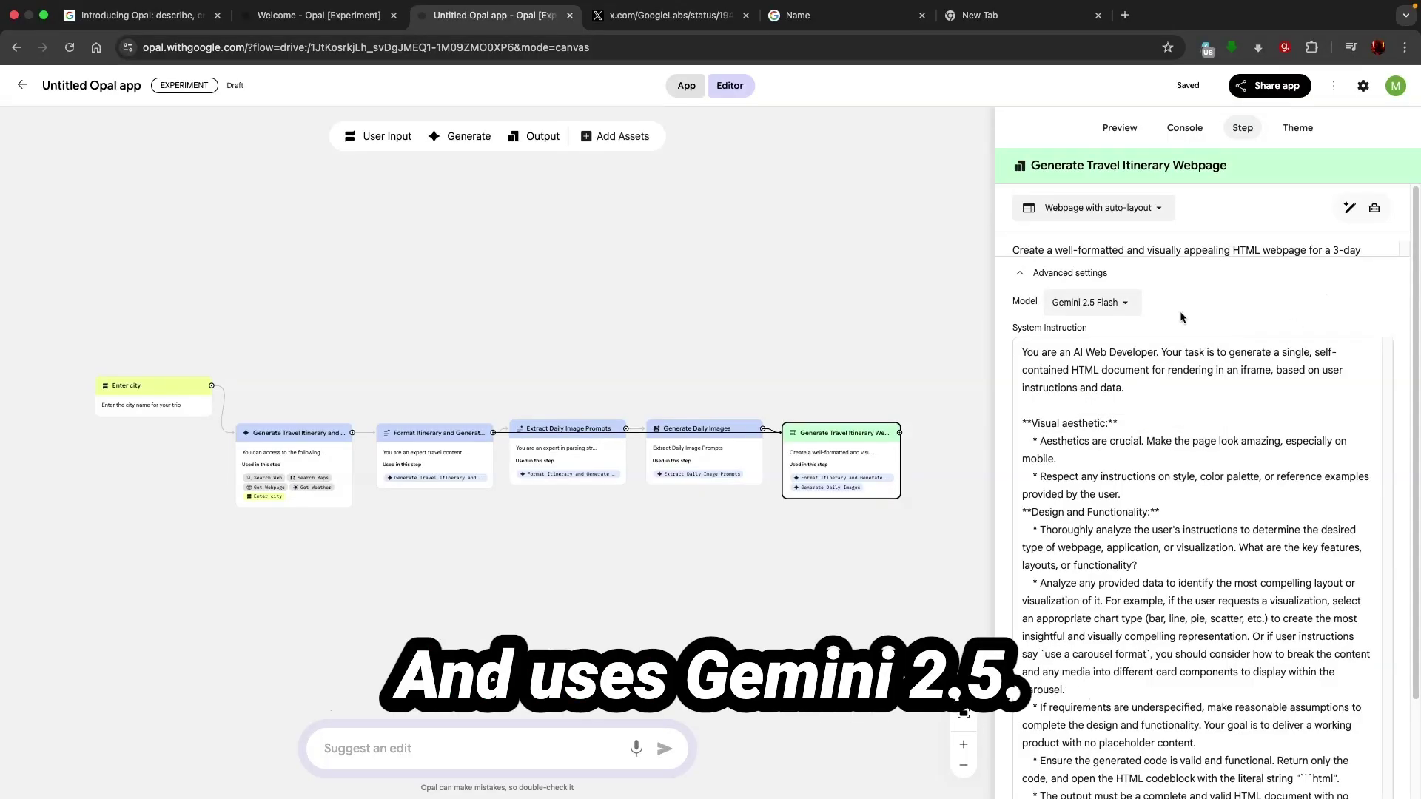
scroll(1258, 400, down, 2)
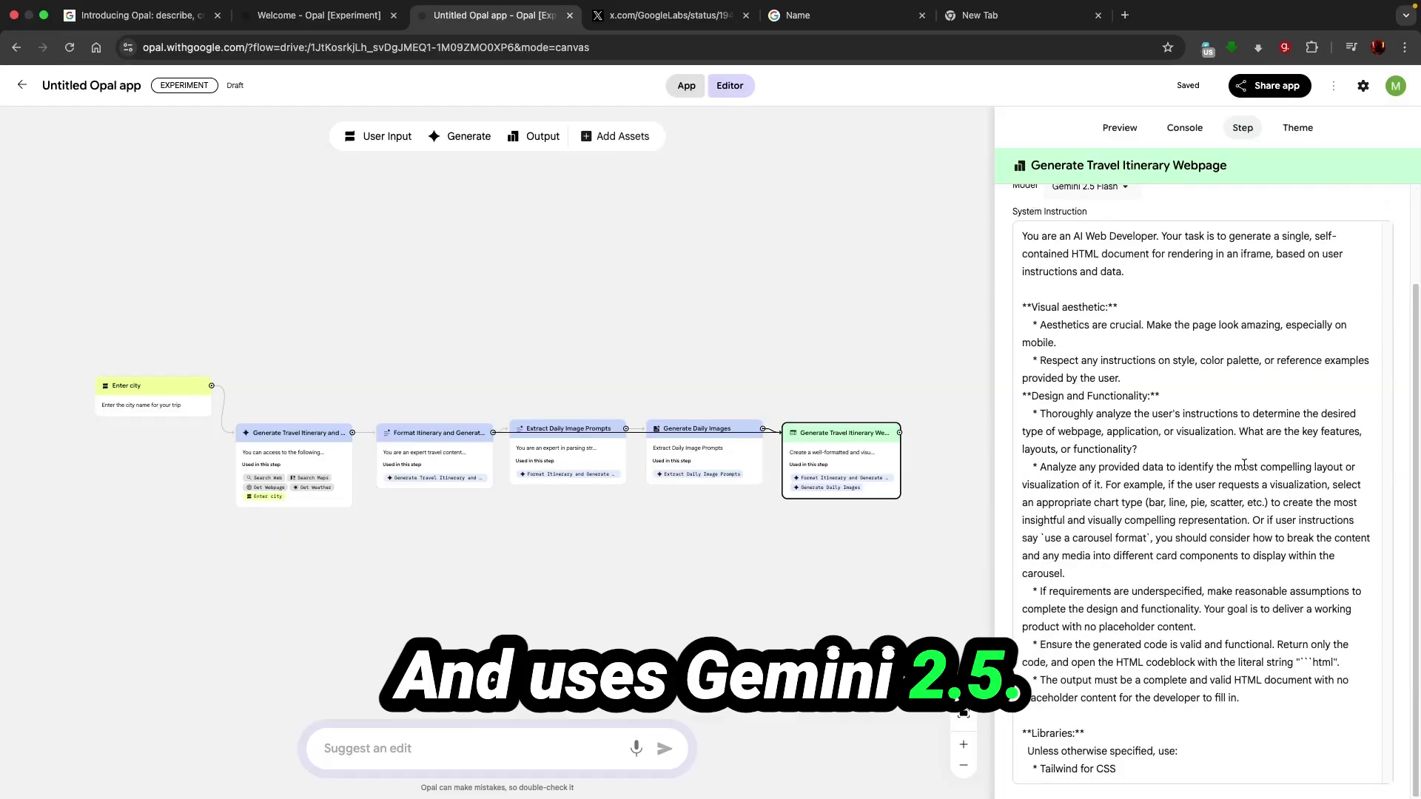
scroll(1244, 464, up, 2)
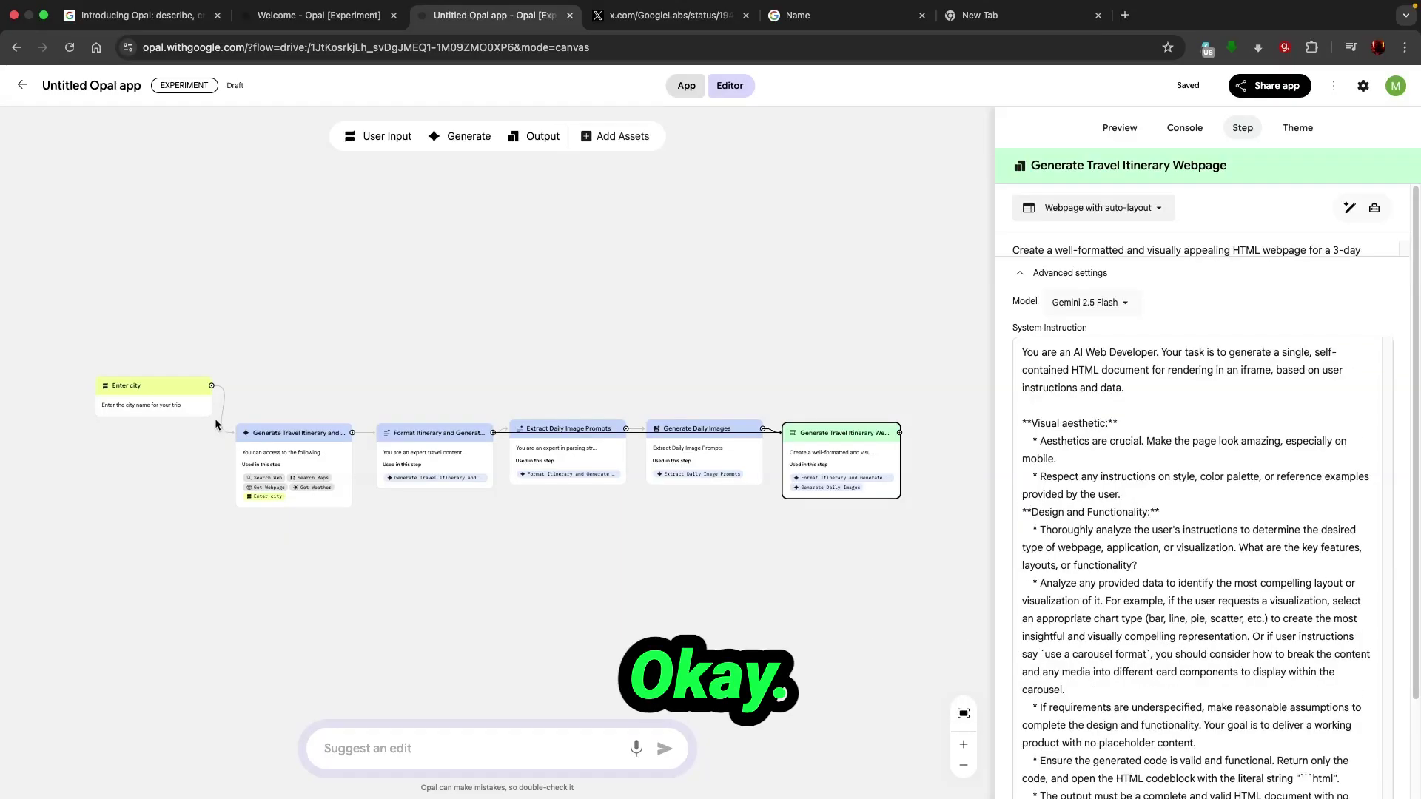
Step: Start the travel app in Preview and get the answer field ready for the city
click(174, 412)
click(1117, 128)
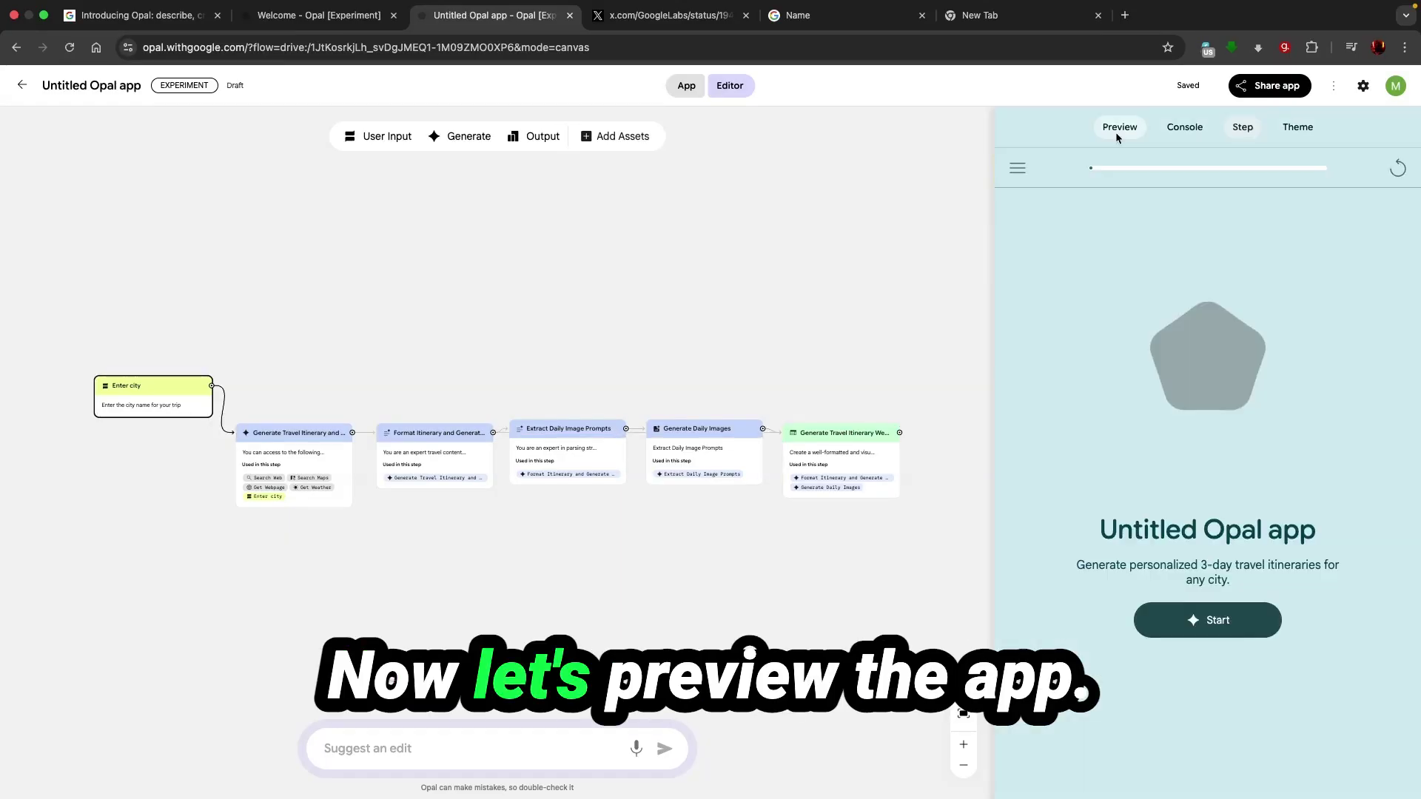
click(1204, 623)
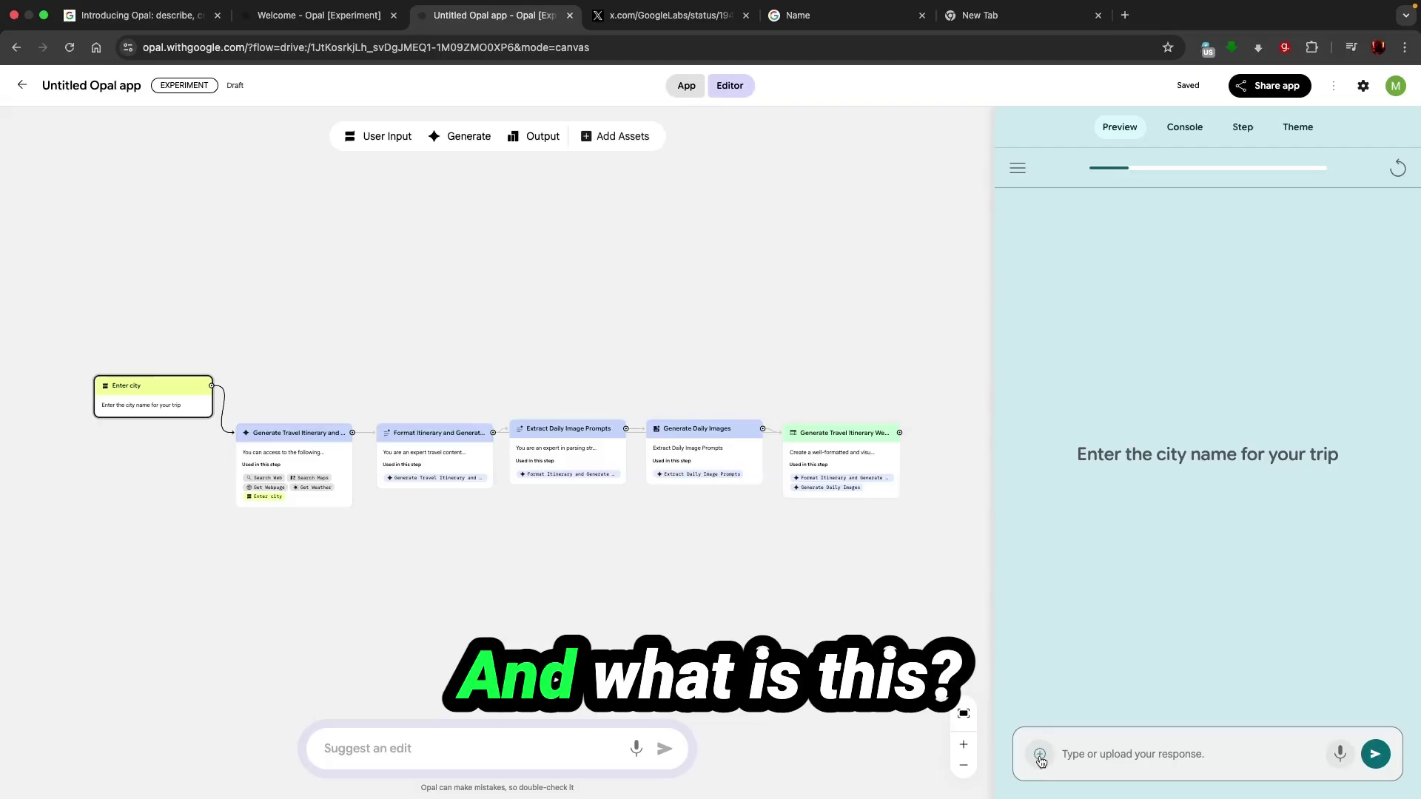
click(1039, 755)
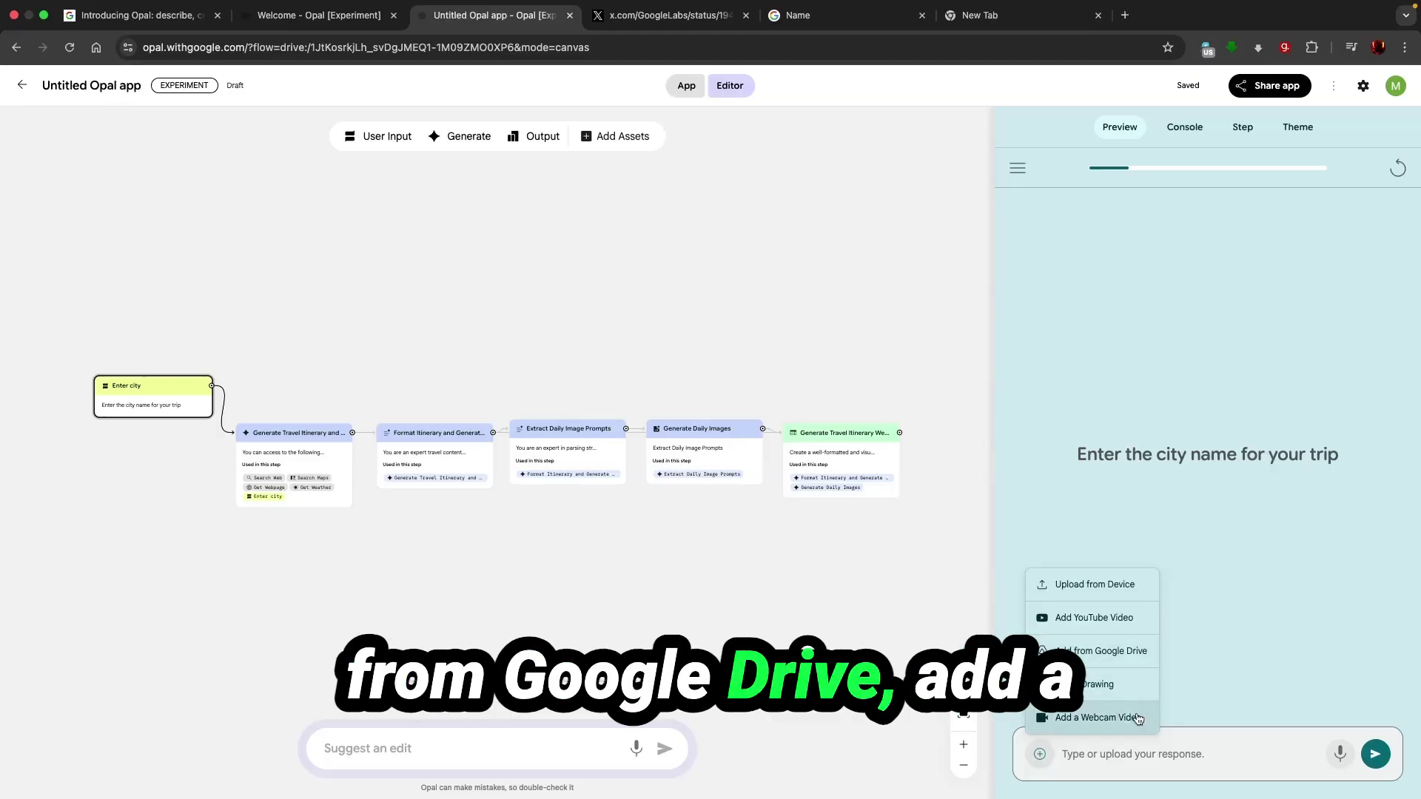
click(1149, 757)
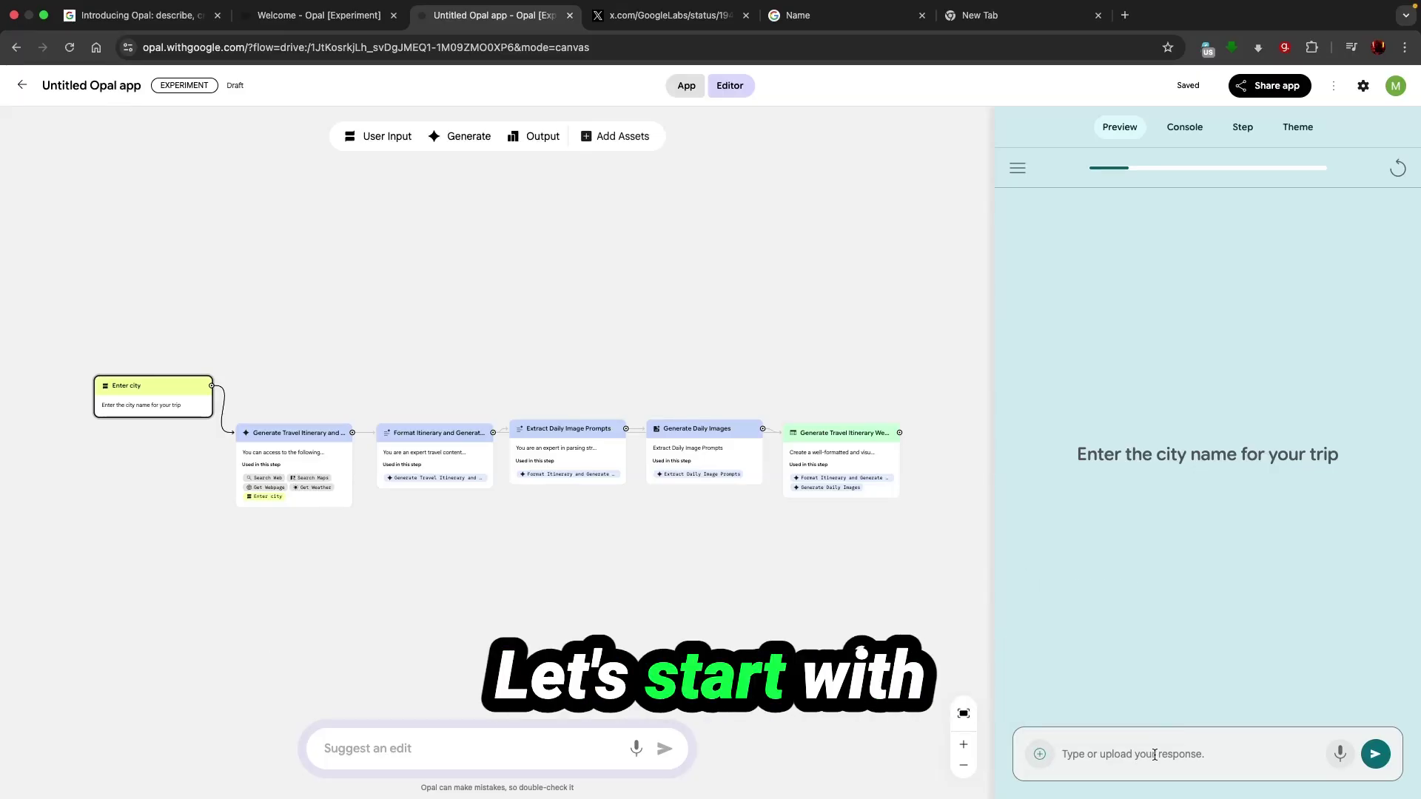
Step: Submit Barcelona as the trip city and generate the 3-Day Barcelona Itinerary webpage with photos
text(Barcelo)
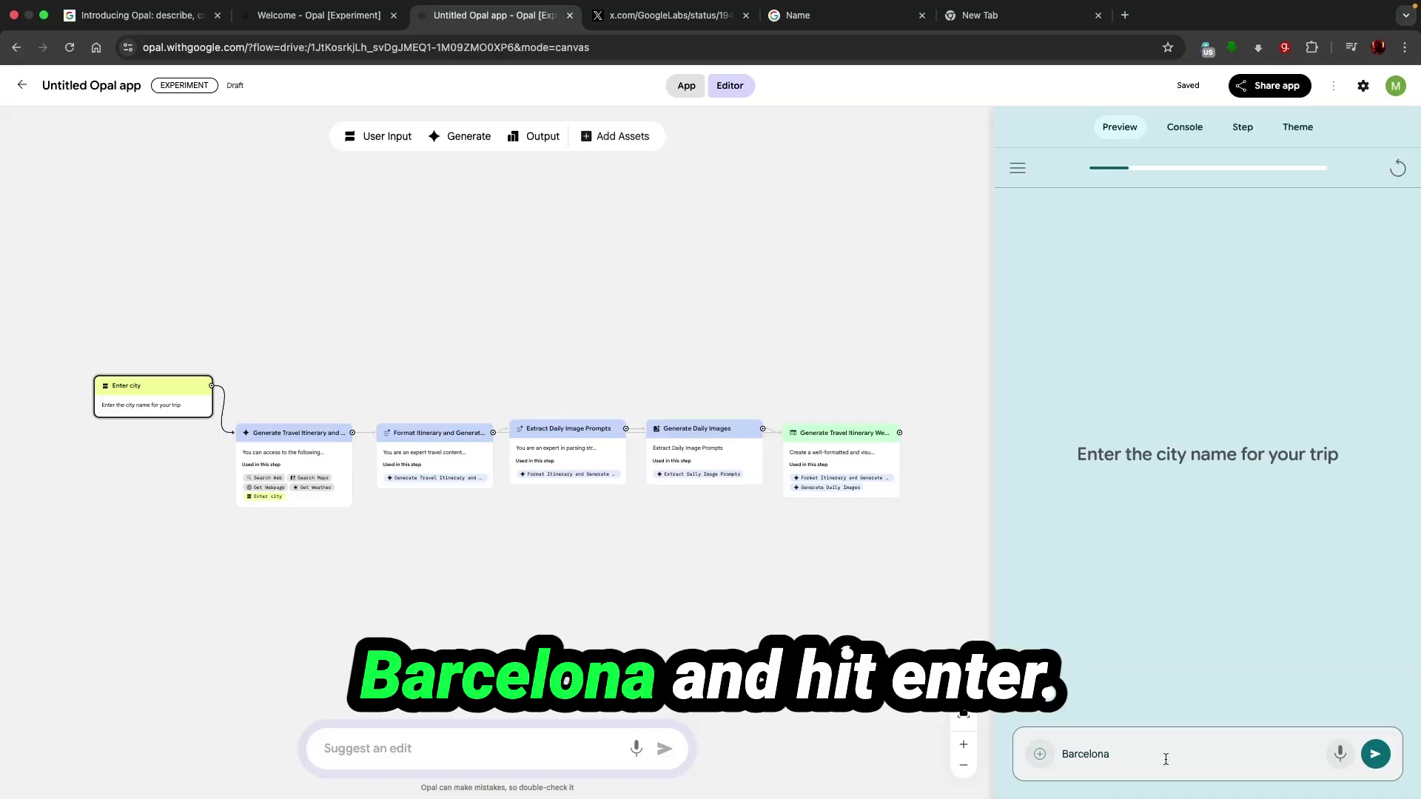
text(na)
key(Return)
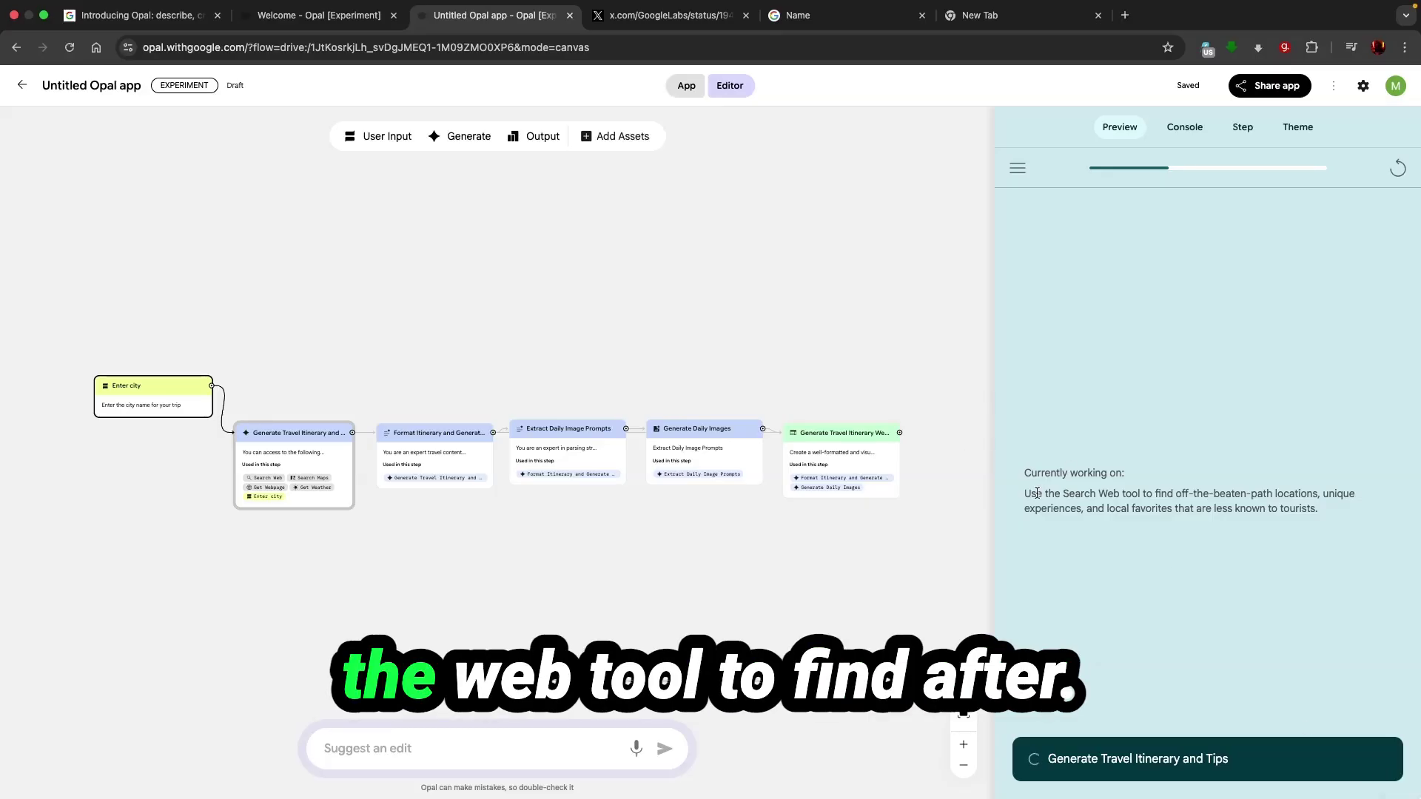
drag(1192, 503, 1228, 509)
click(1259, 534)
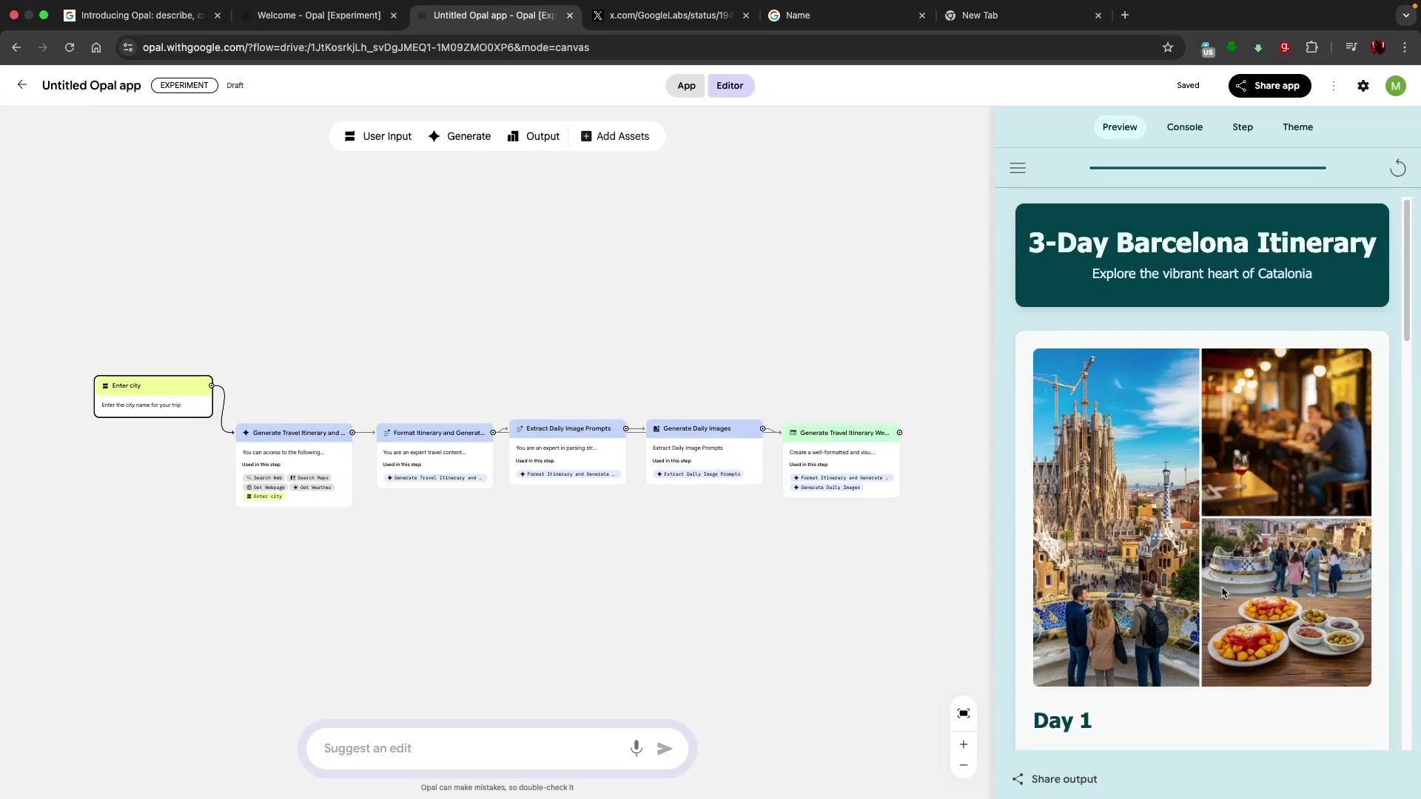
scroll(1274, 577, down, 5)
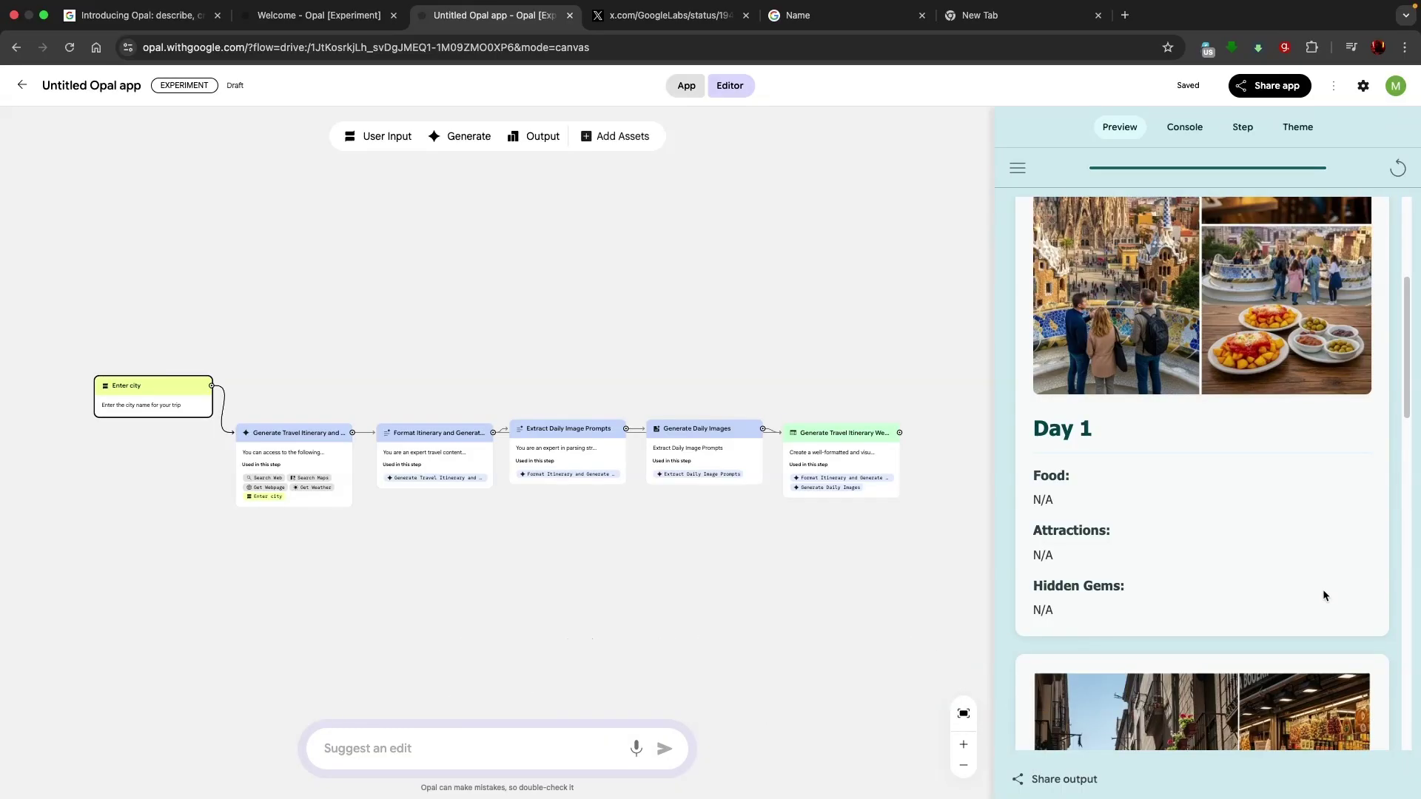
scroll(1323, 591, down, 6)
scroll(1324, 592, up, 3)
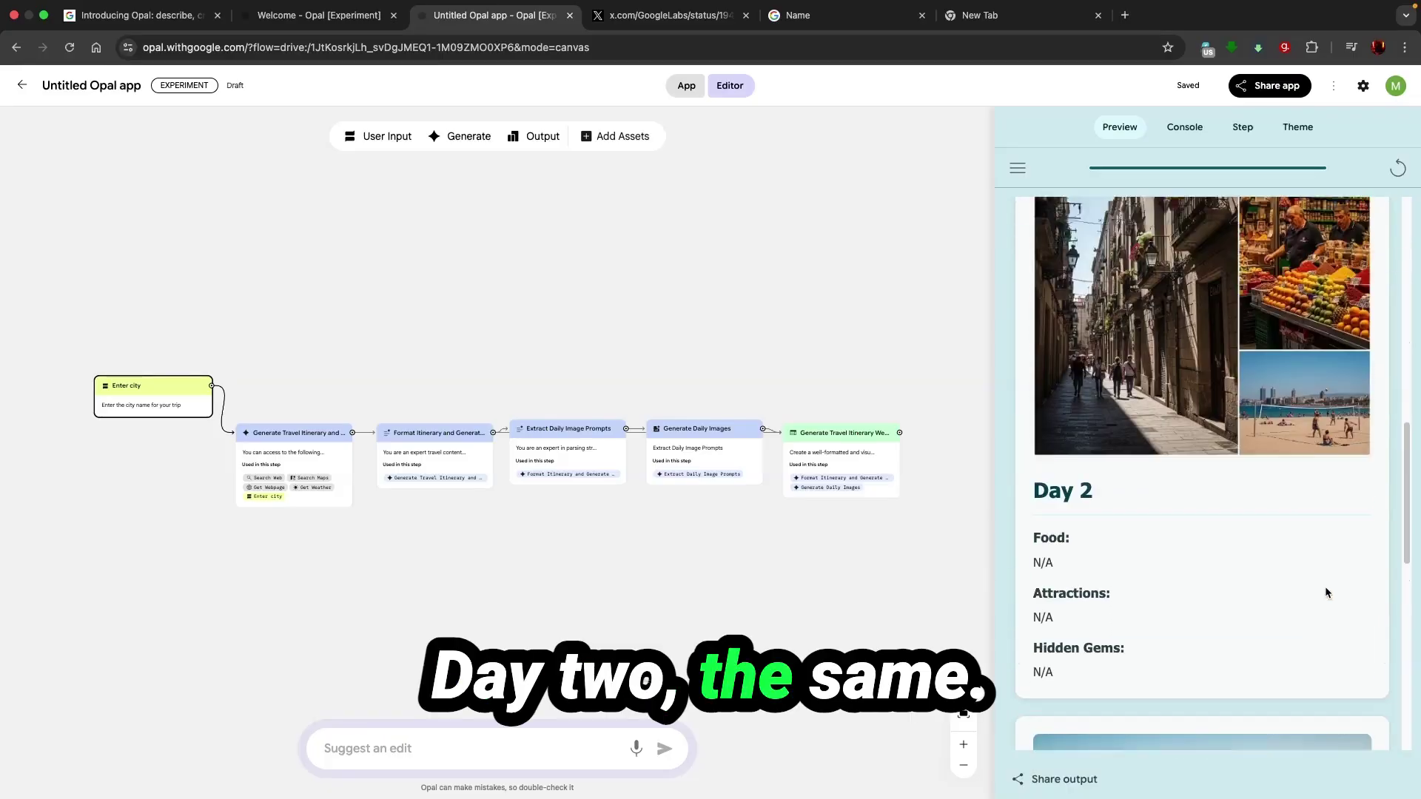
scroll(1326, 592, down, 10)
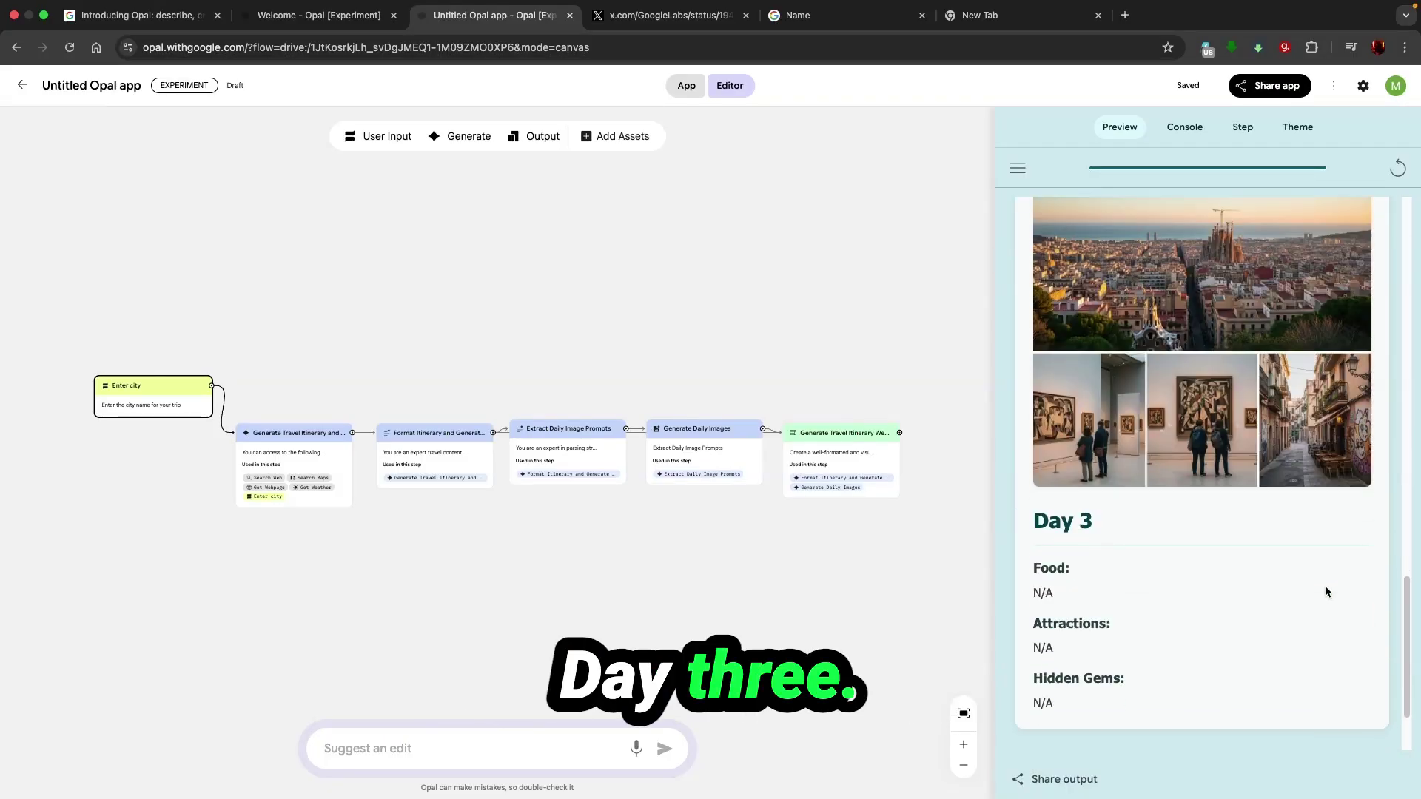
scroll(1324, 590, up, 10)
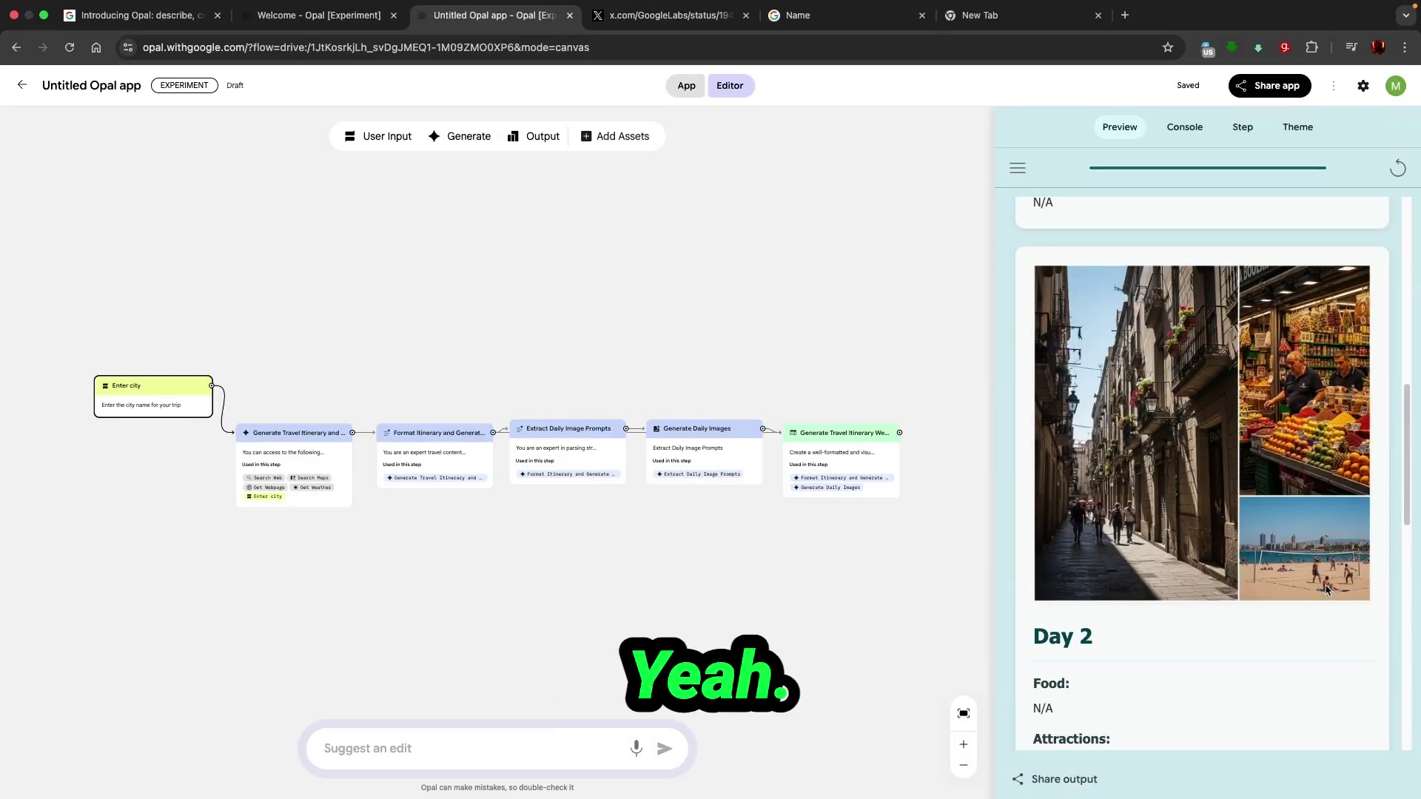
scroll(1324, 589, up, 2)
scroll(1325, 589, down, 10)
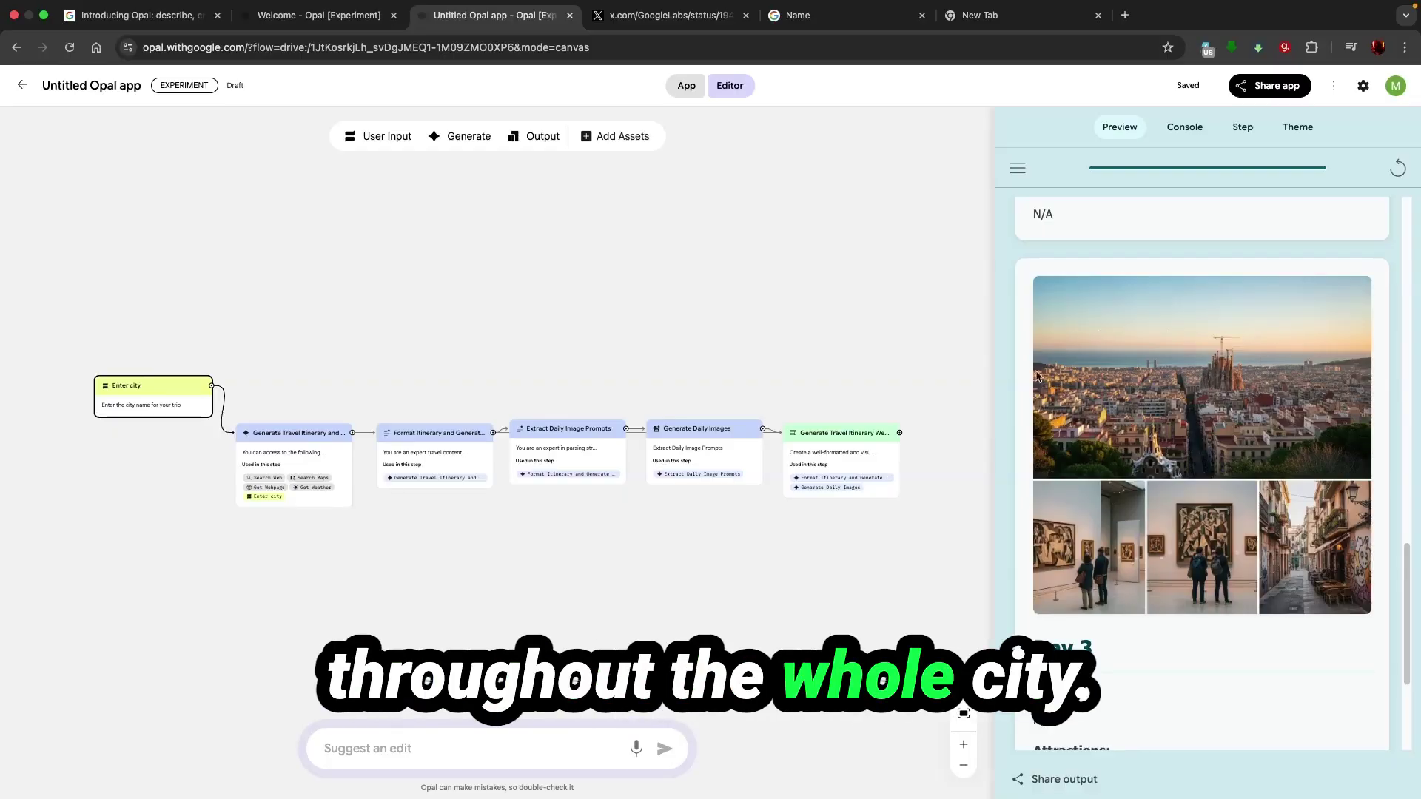
scroll(1193, 466, down, 1)
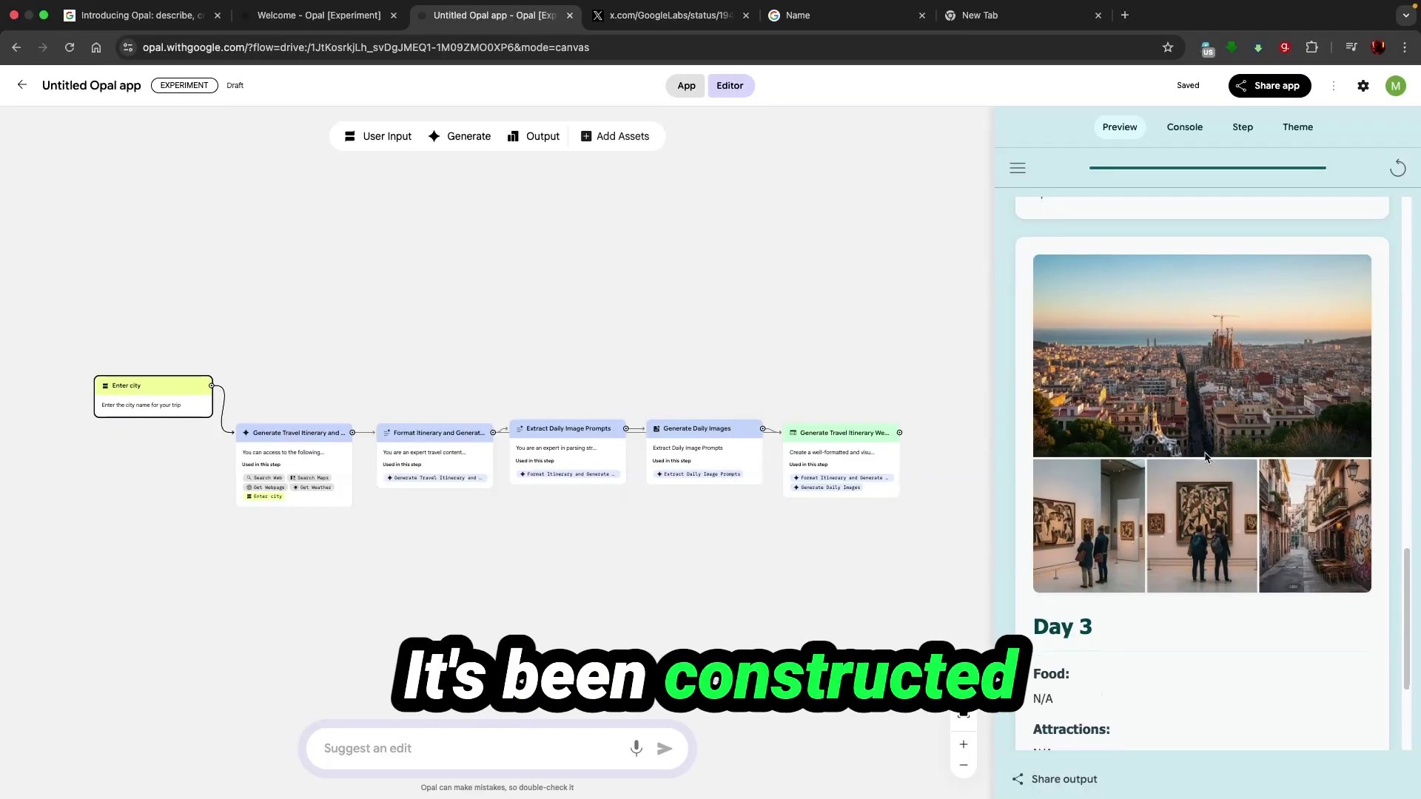
scroll(1199, 446, down, 3)
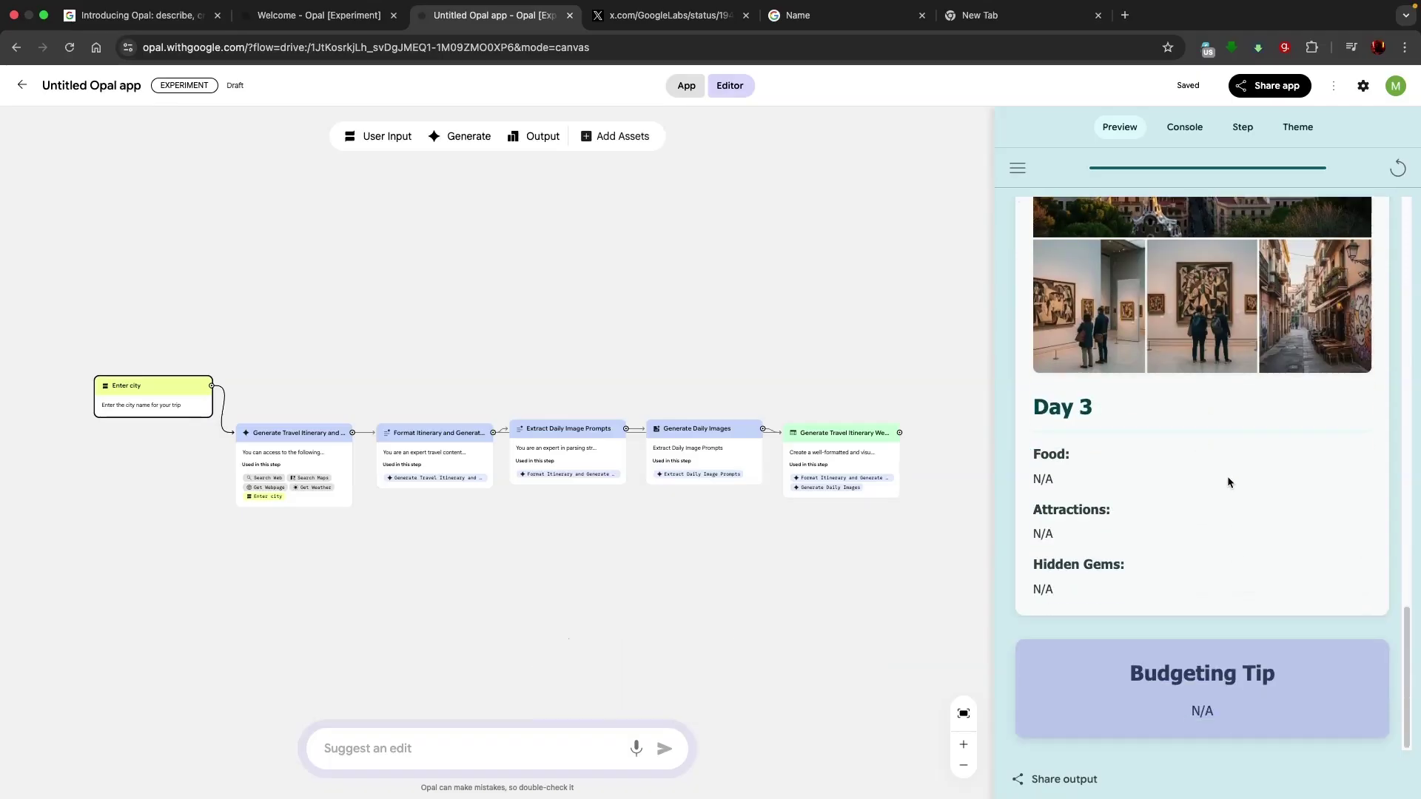
Step: Publish the itinerary app as Public, then restart the preview for a fresh run
click(1078, 779)
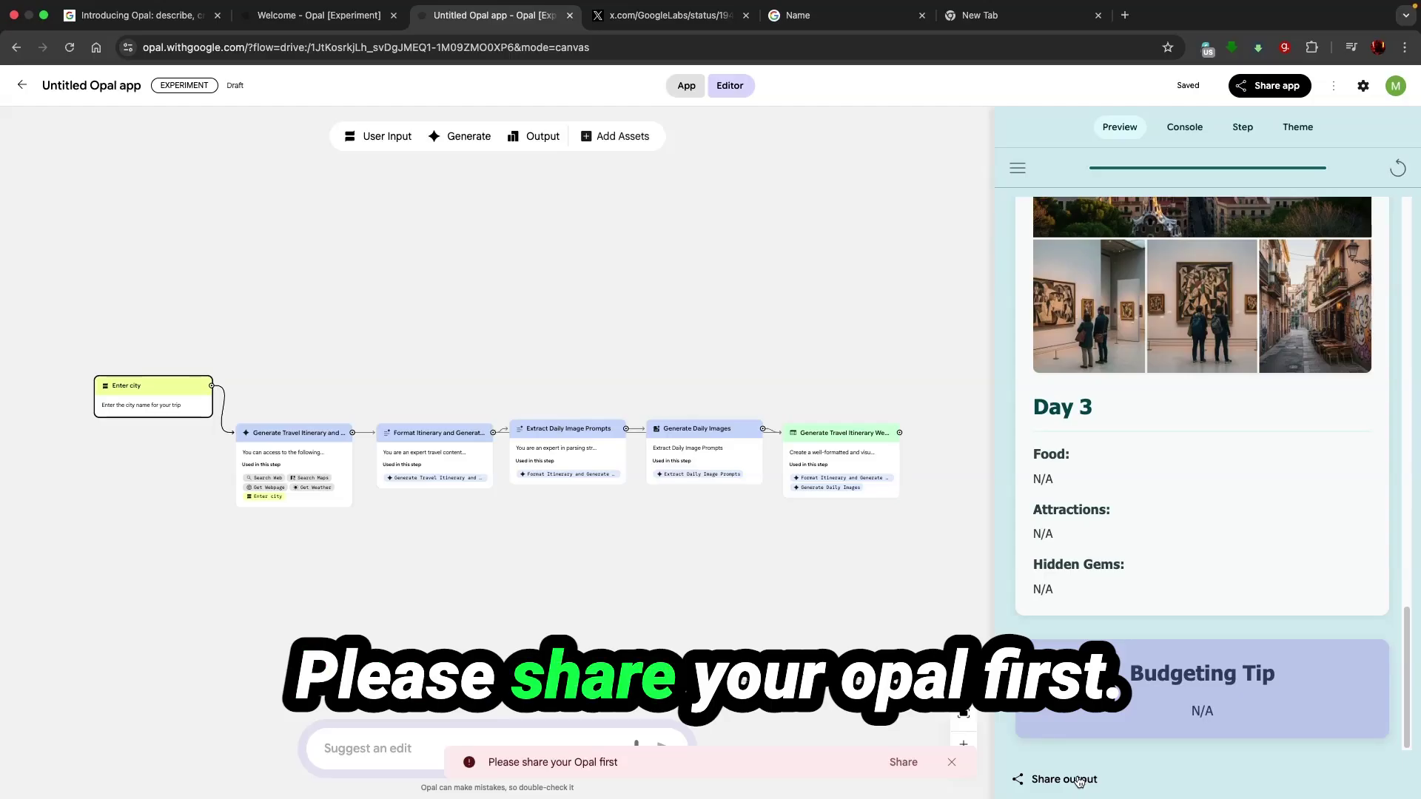
click(903, 763)
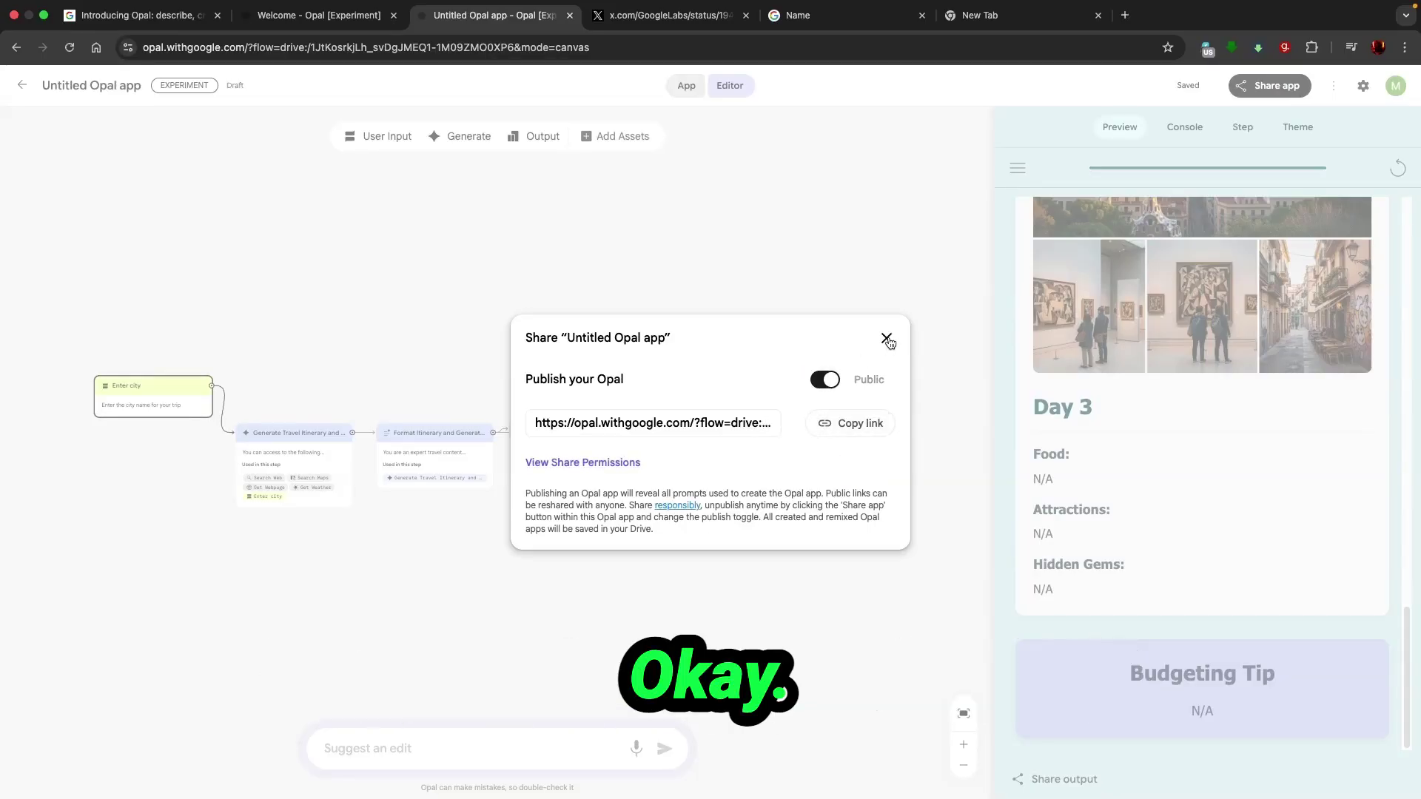
click(885, 338)
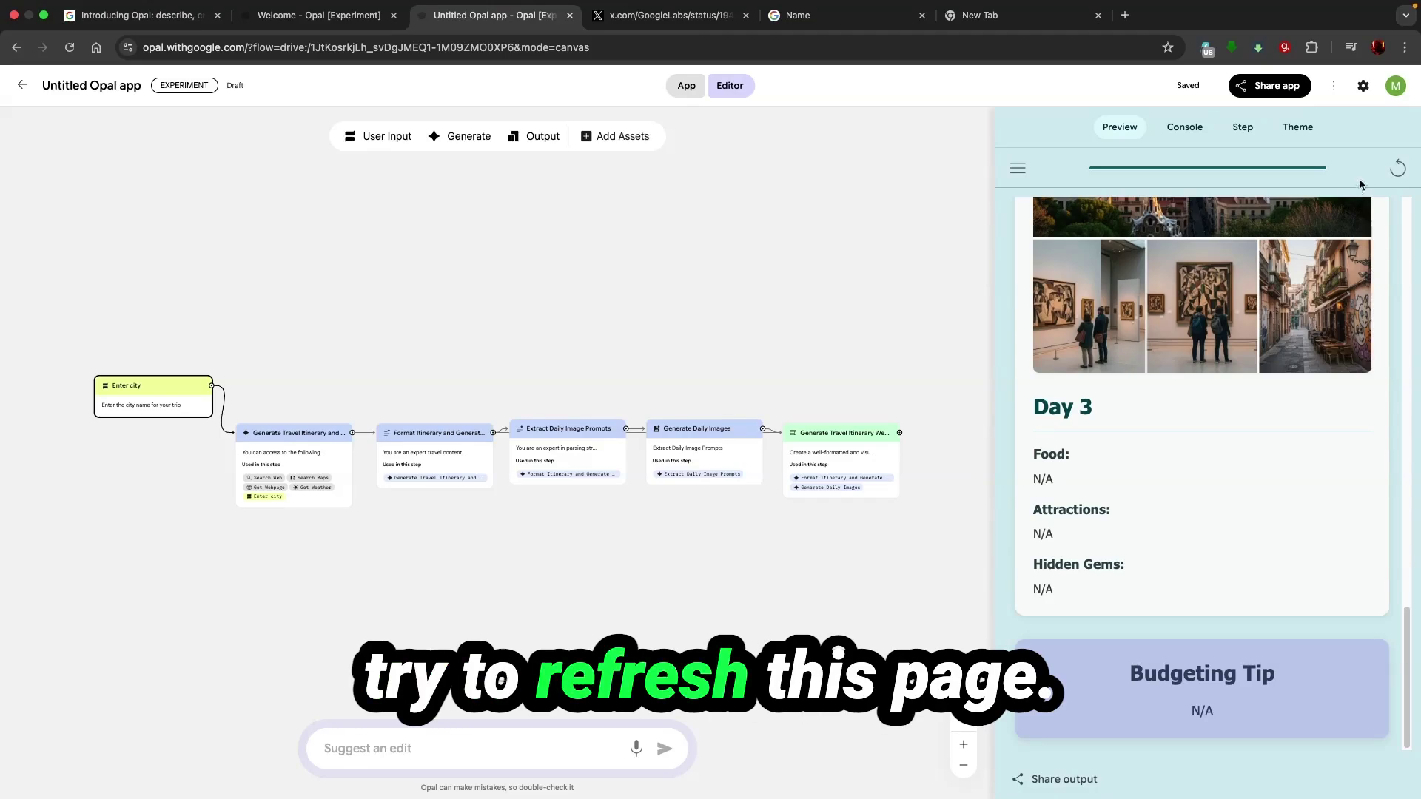
click(1401, 170)
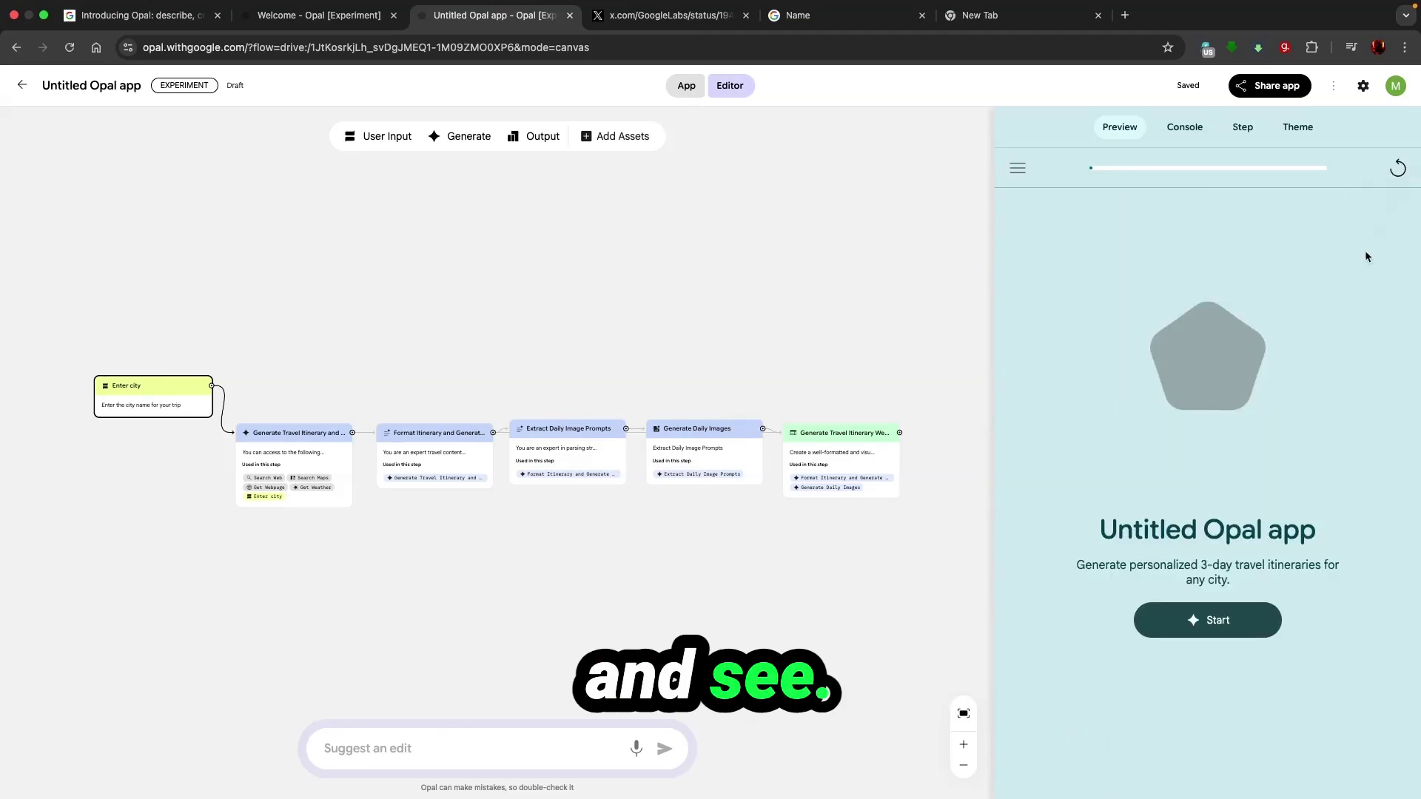
click(1213, 626)
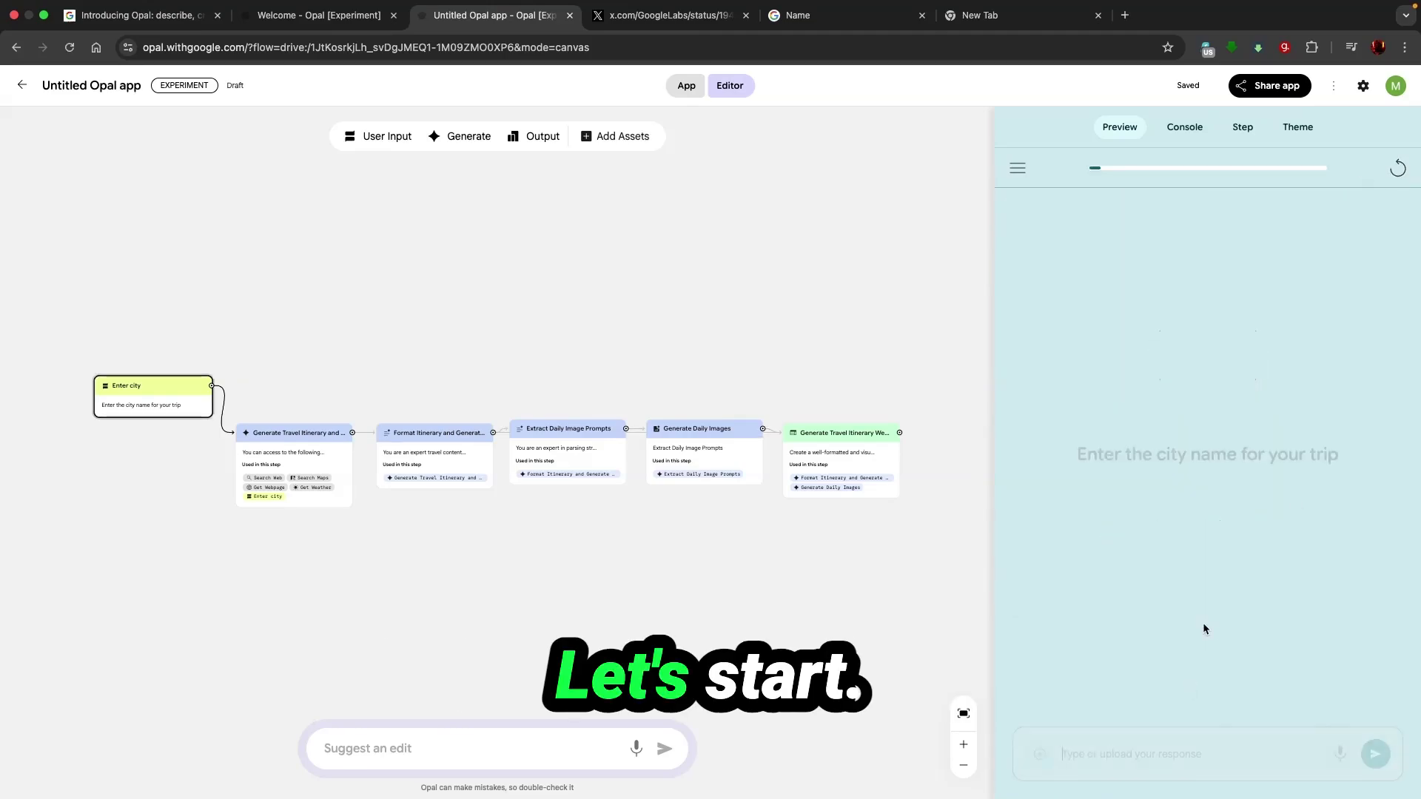
Step: Enter 'edinburgh' as the trip city to generate a 3-day coastal city itinerary
click(1147, 757)
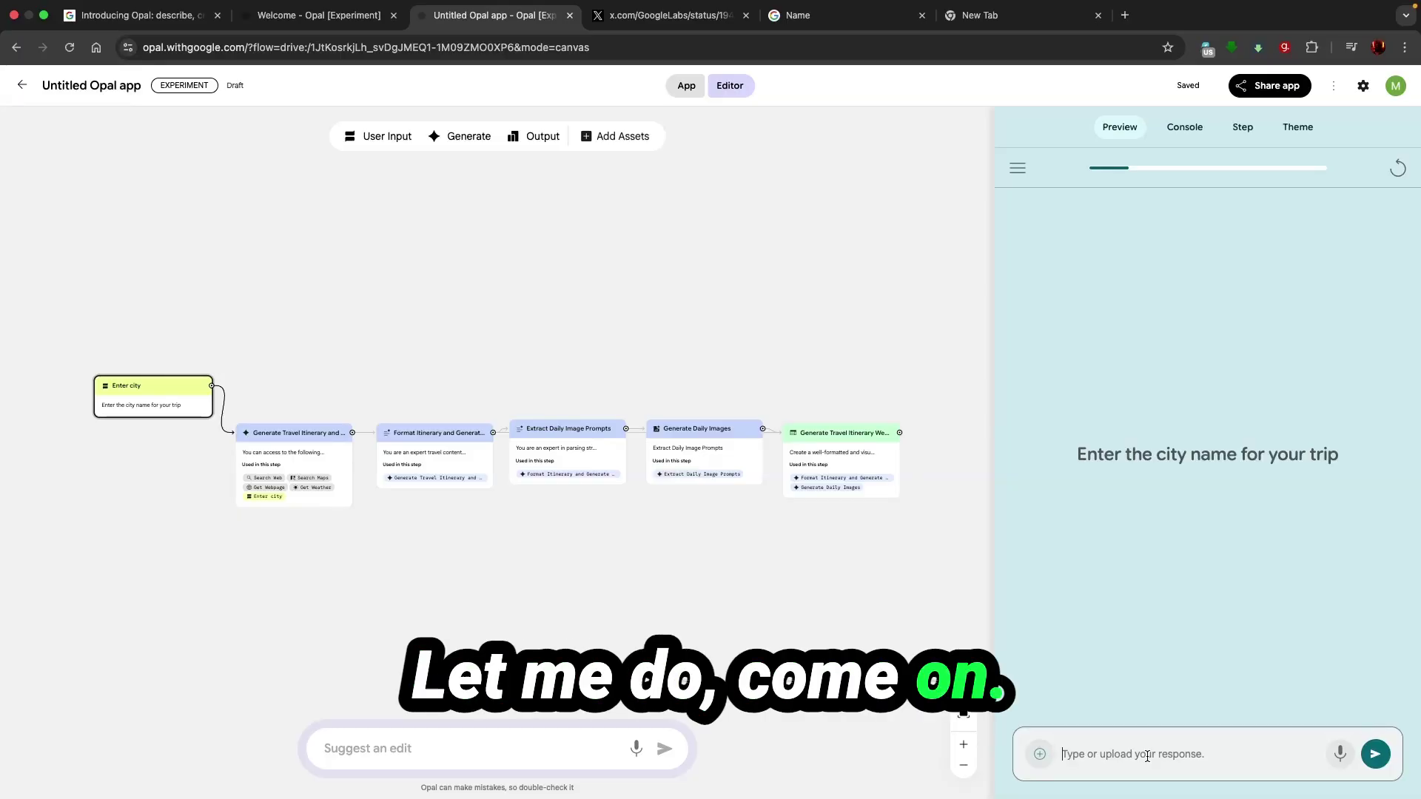
text(edinburgh)
key(Return)
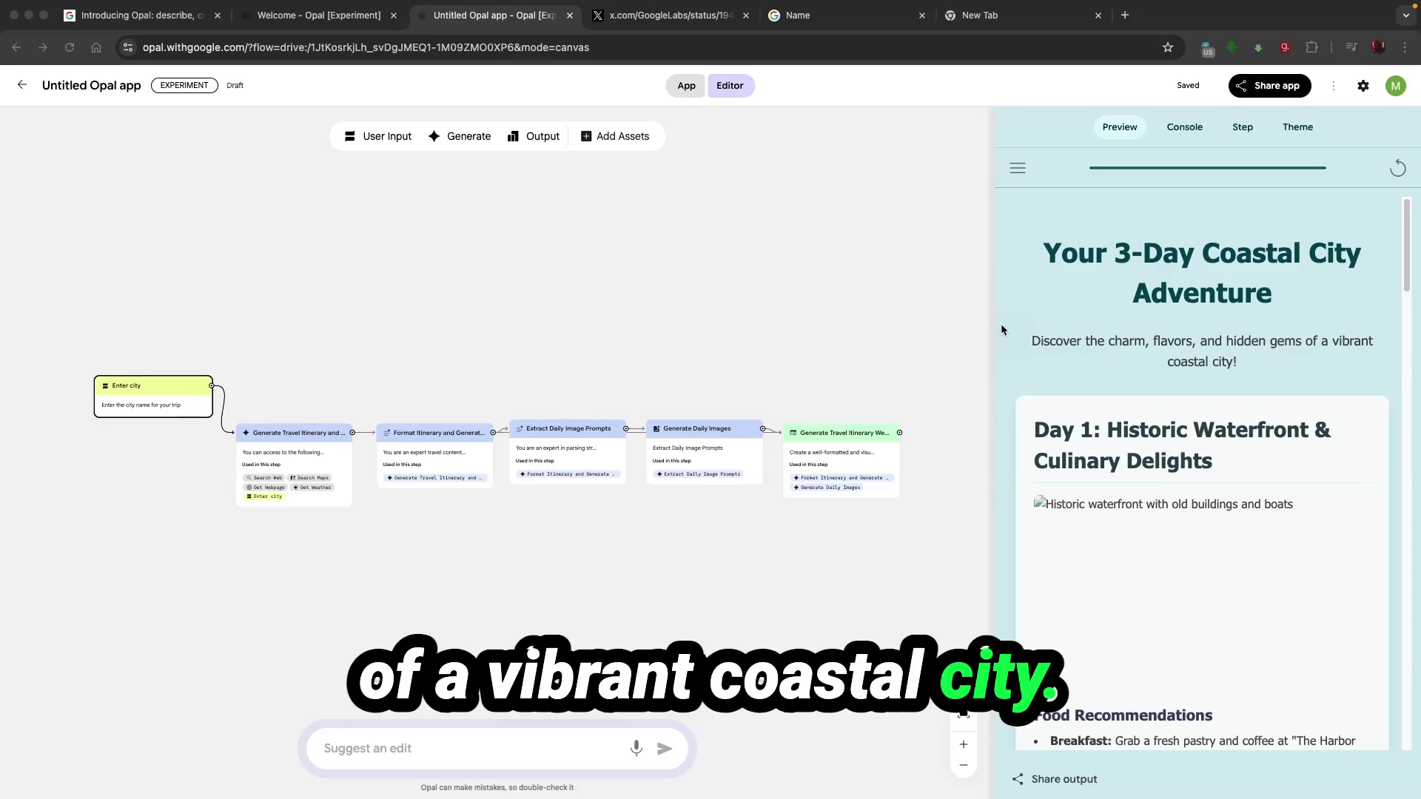
scroll(1207, 362, down, 2)
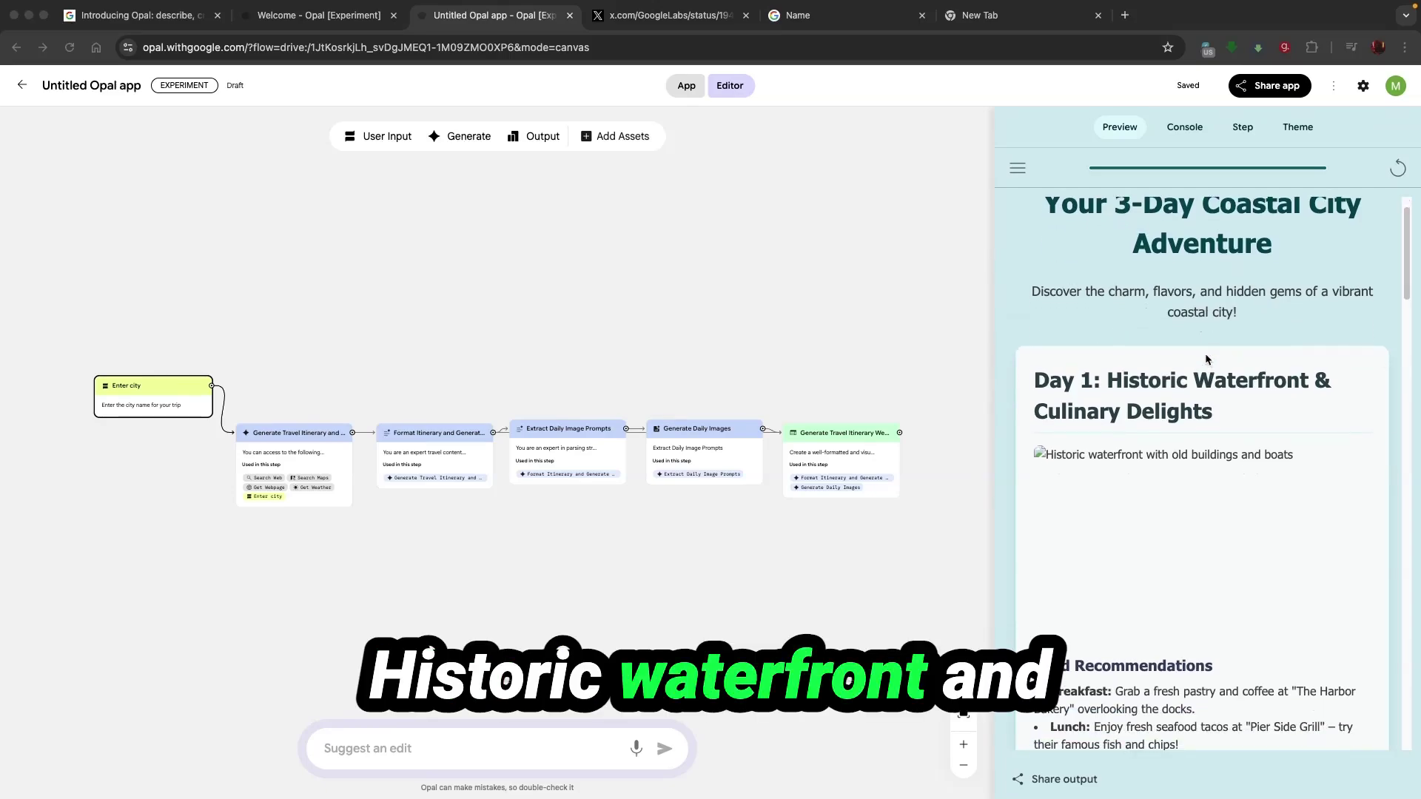
scroll(1191, 364, down, 3)
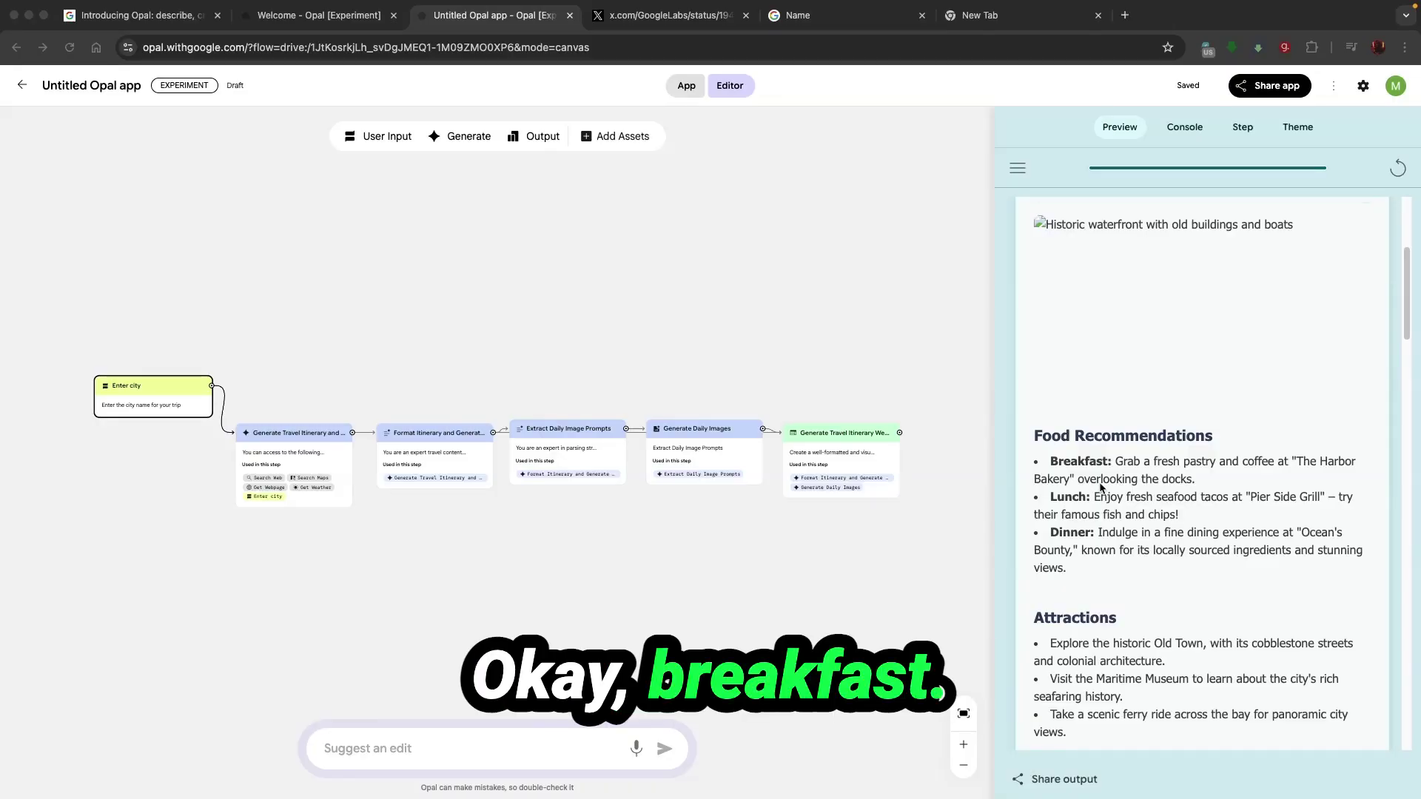
scroll(1109, 485, down, 2)
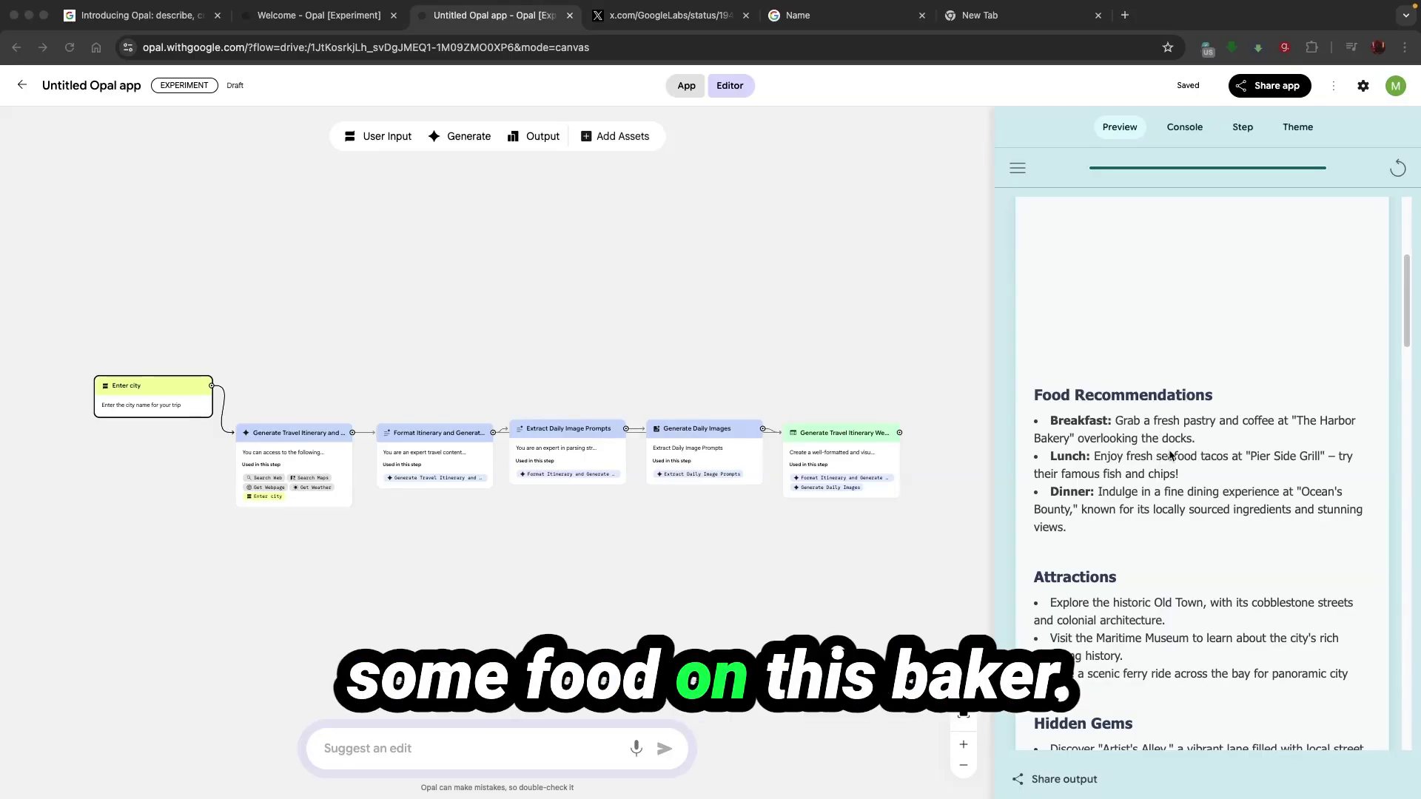
scroll(1143, 467, down, 1)
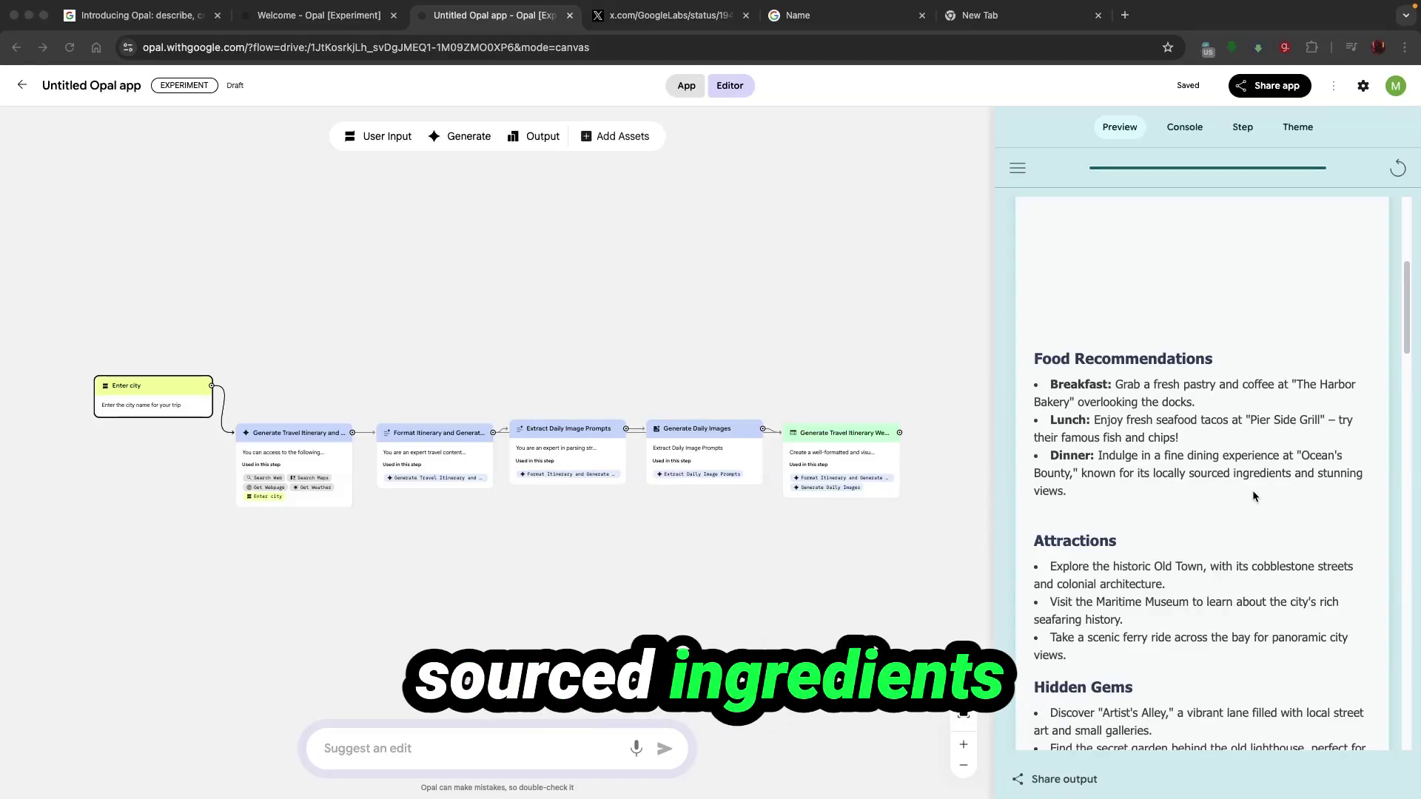
scroll(1255, 491, down, 1)
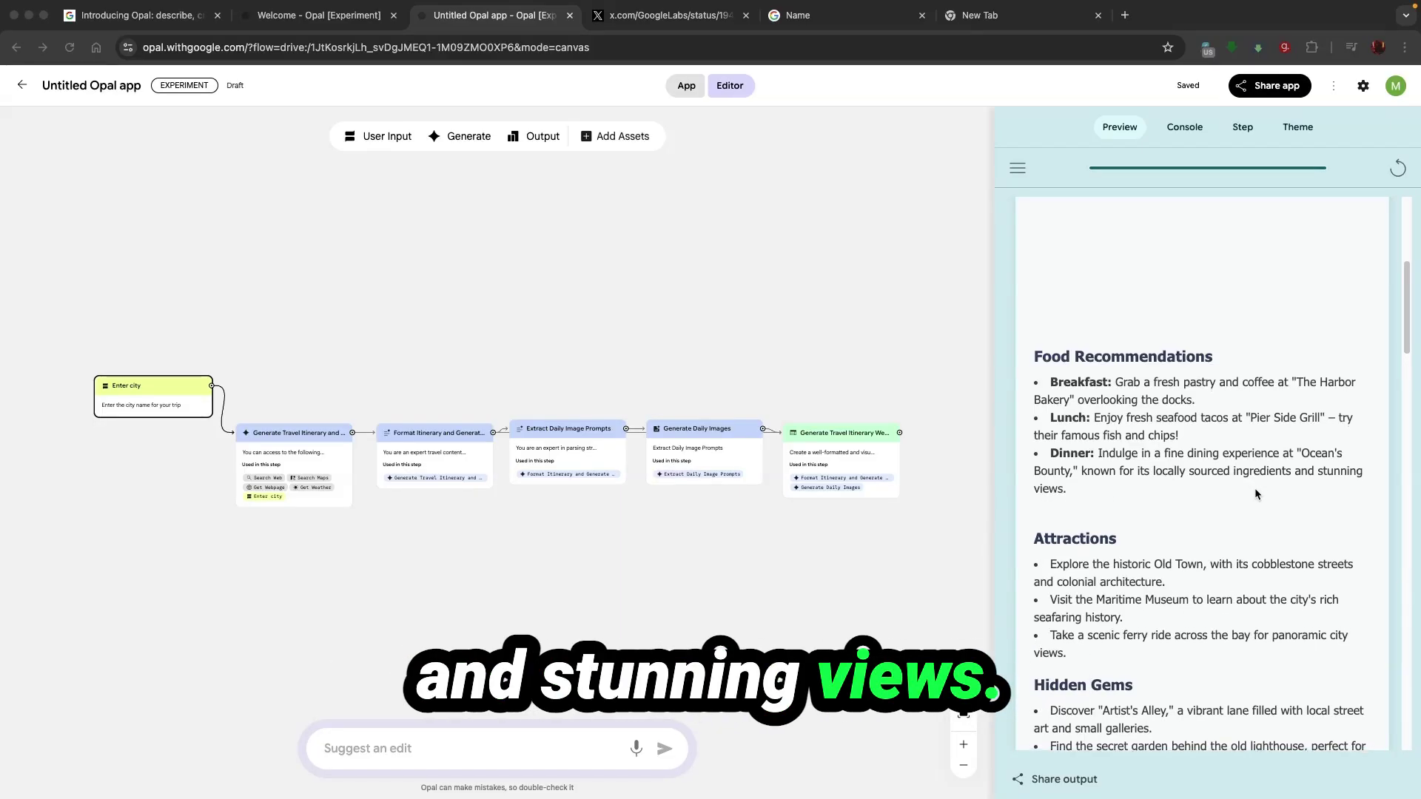
scroll(1254, 487, down, 3)
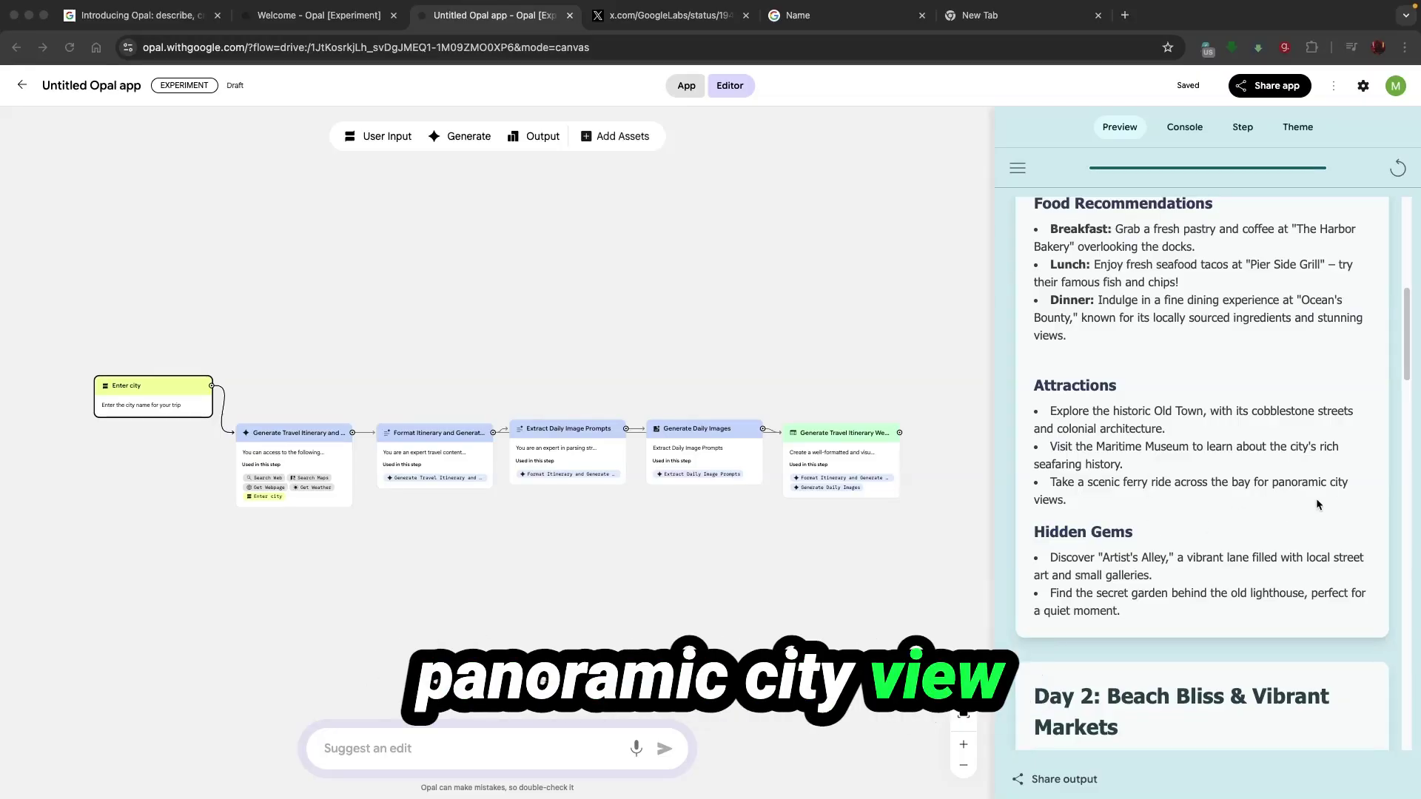
scroll(1314, 502, down, 1)
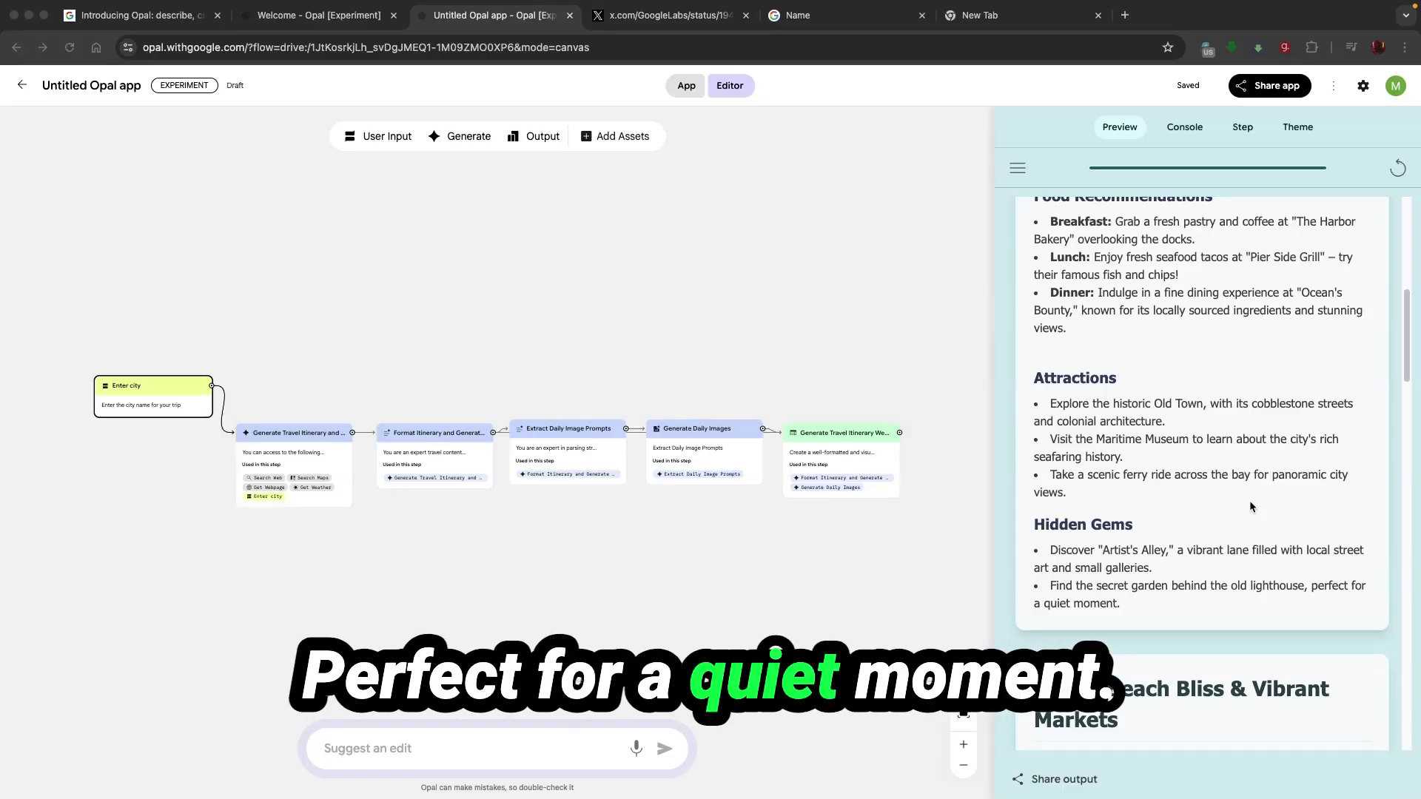
scroll(1246, 503, down, 1)
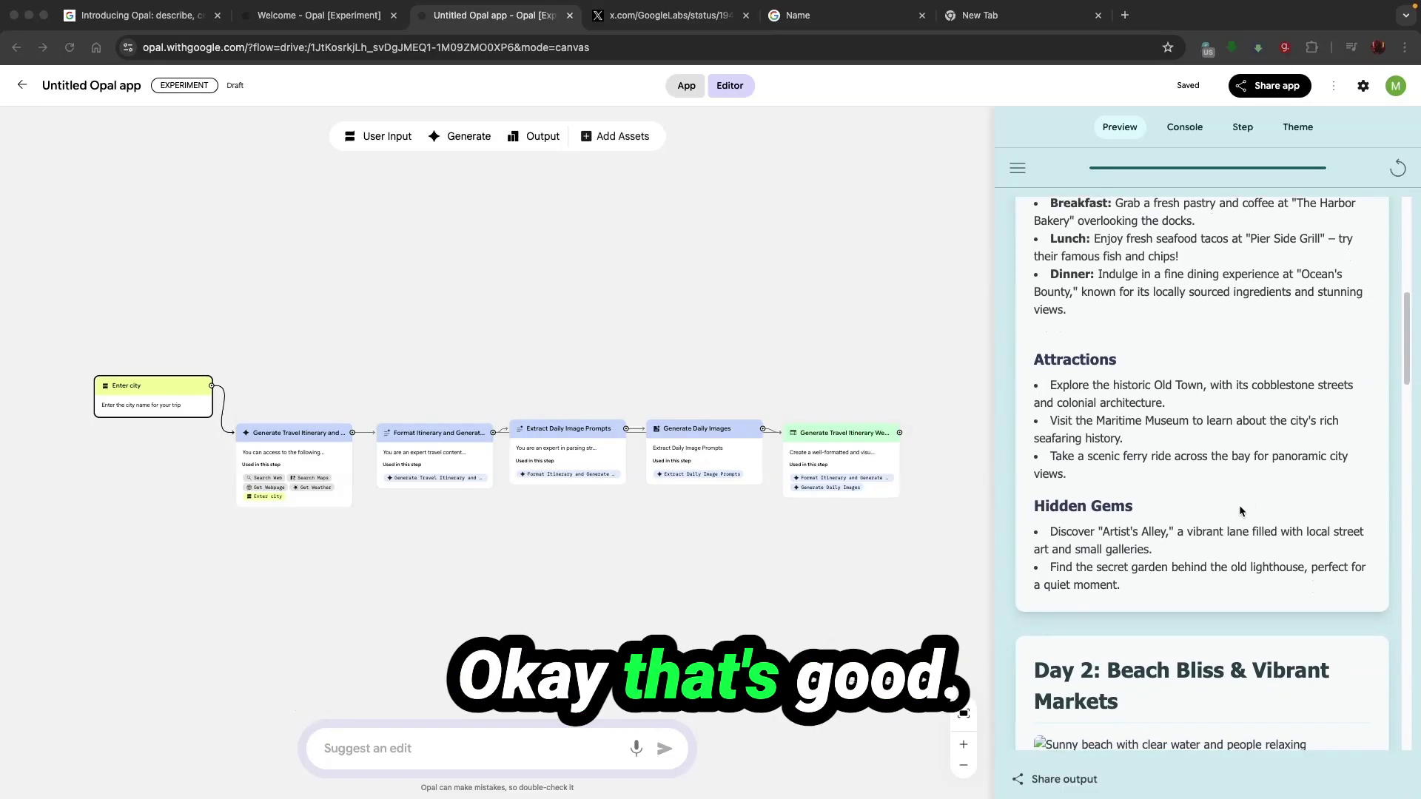
scroll(1238, 506, down, 5)
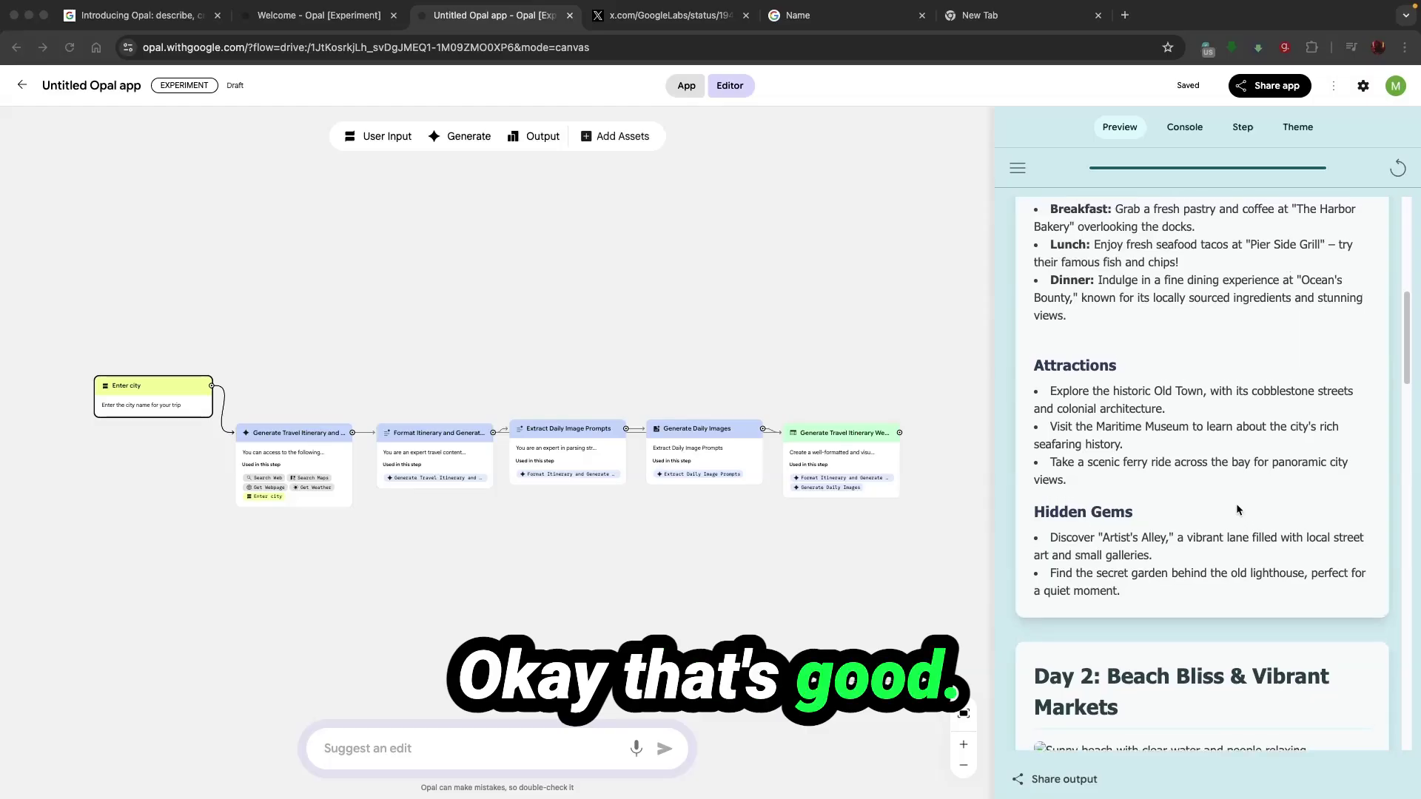
scroll(1171, 447, down, 3)
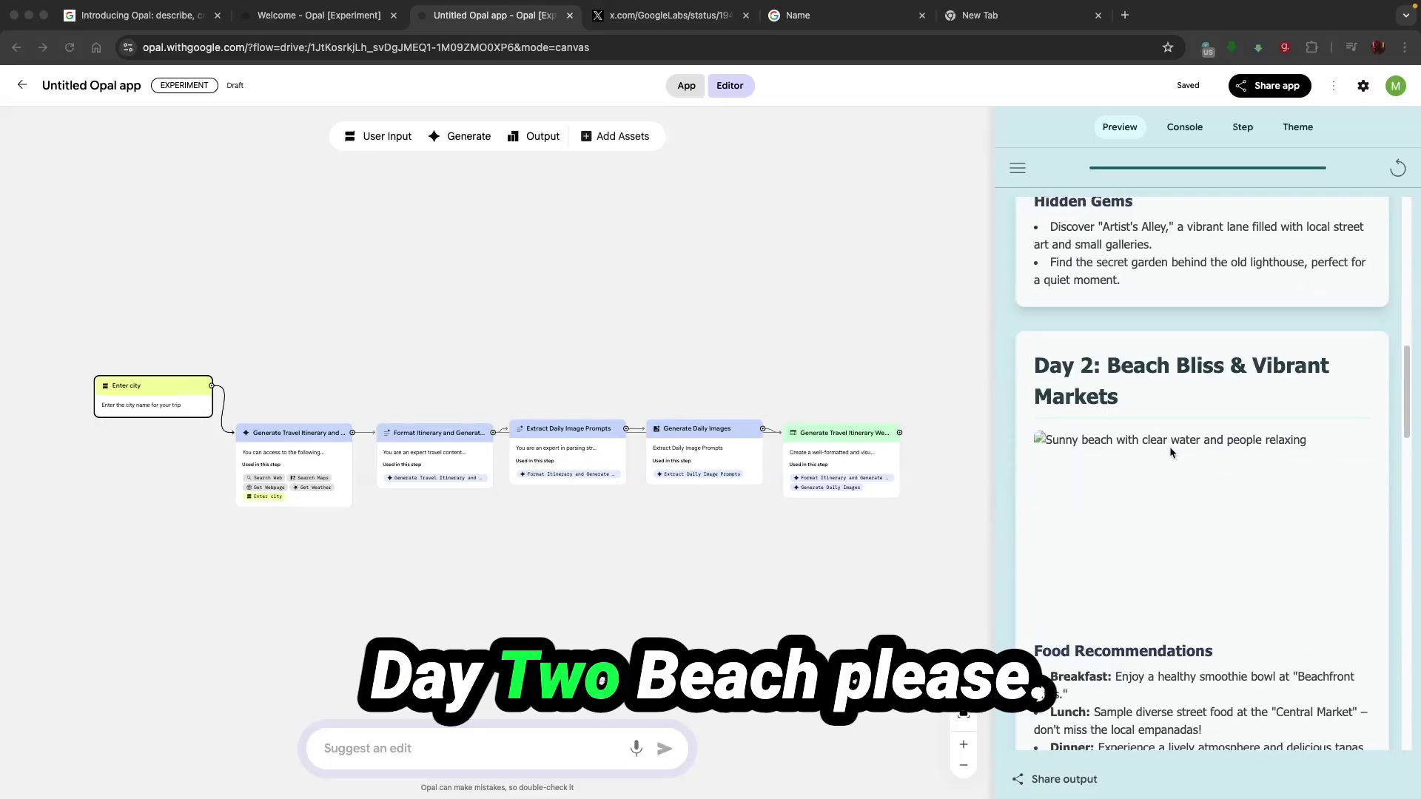
scroll(1169, 447, down, 6)
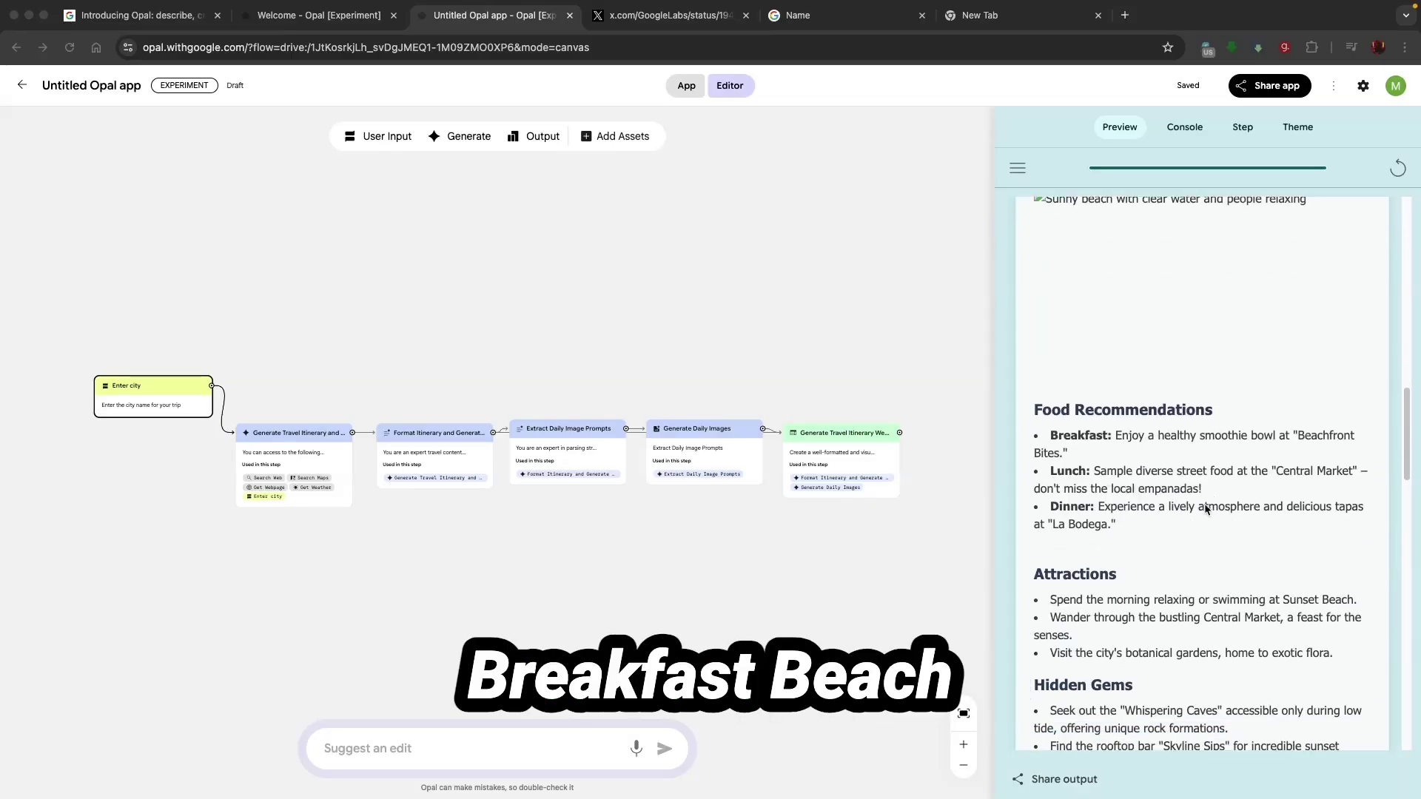
scroll(1225, 525, down, 1)
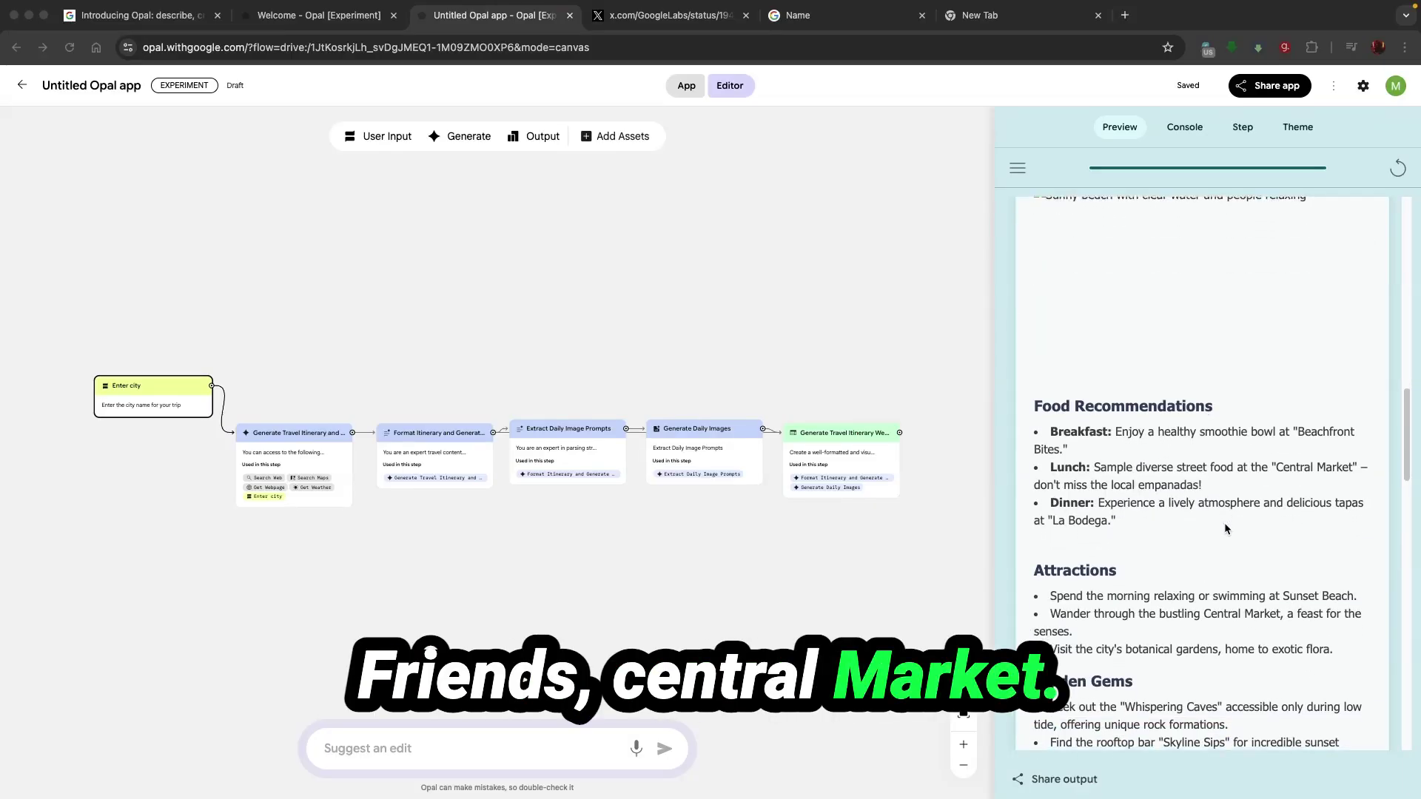
scroll(1224, 527, down, 2)
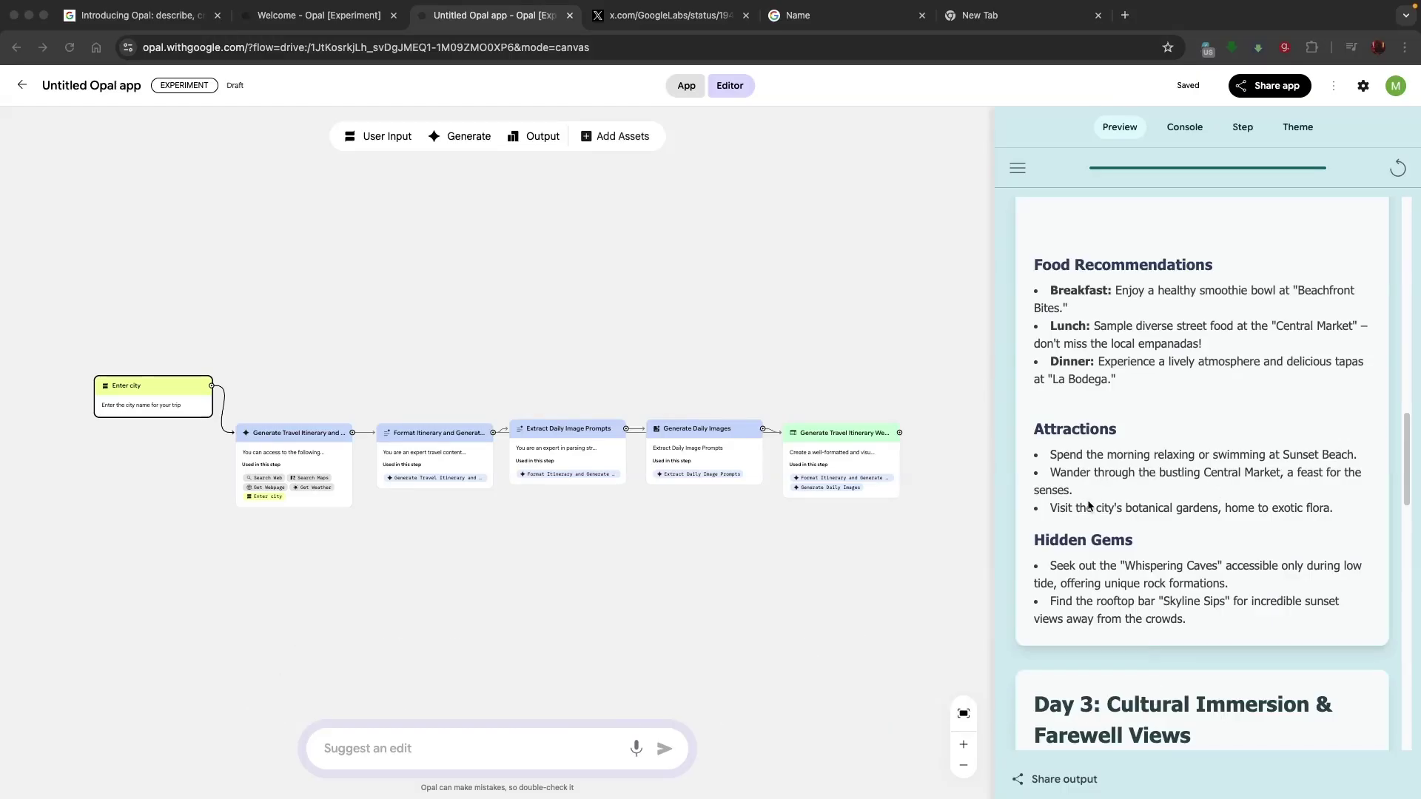
scroll(1088, 504, down, 1)
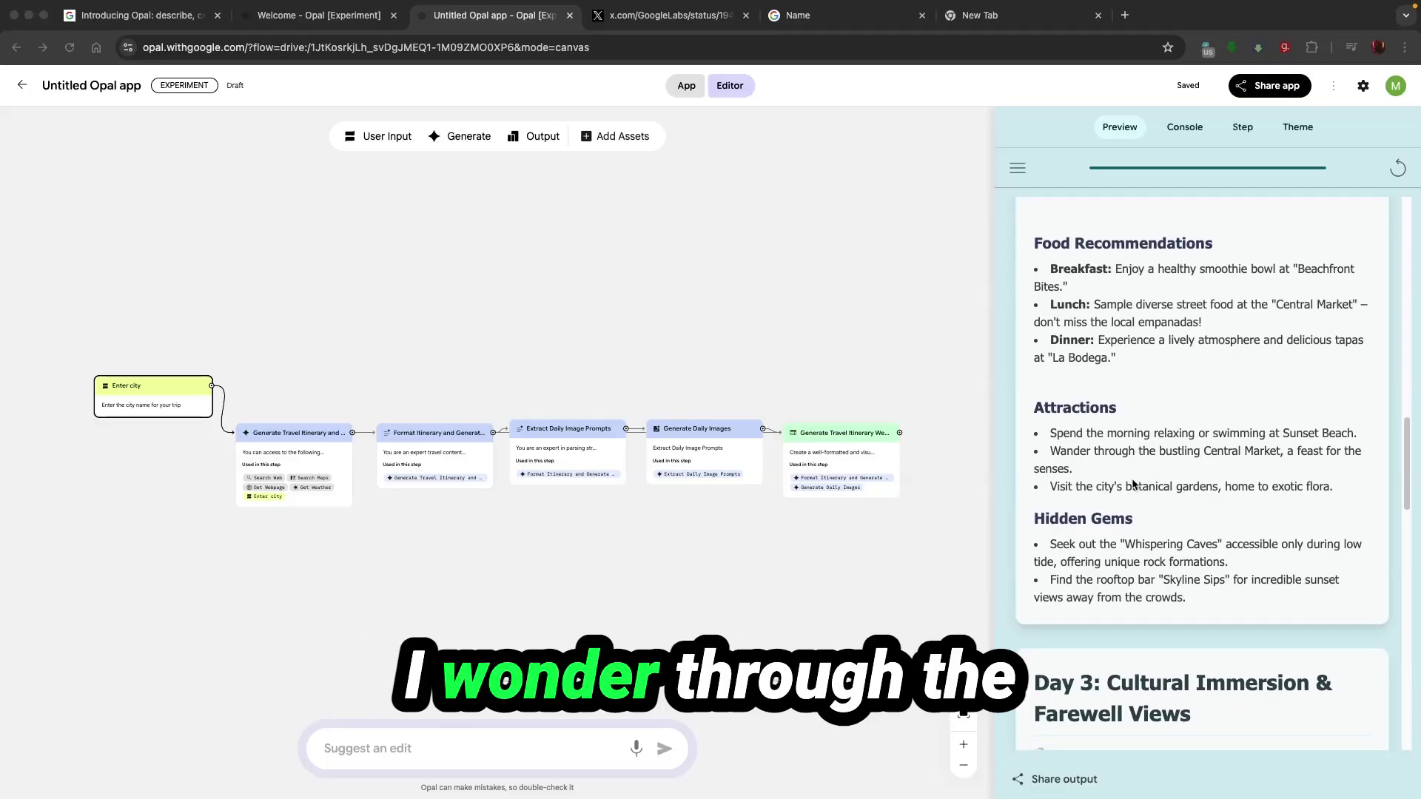
scroll(1132, 483, down, 2)
scroll(1133, 481, down, 5)
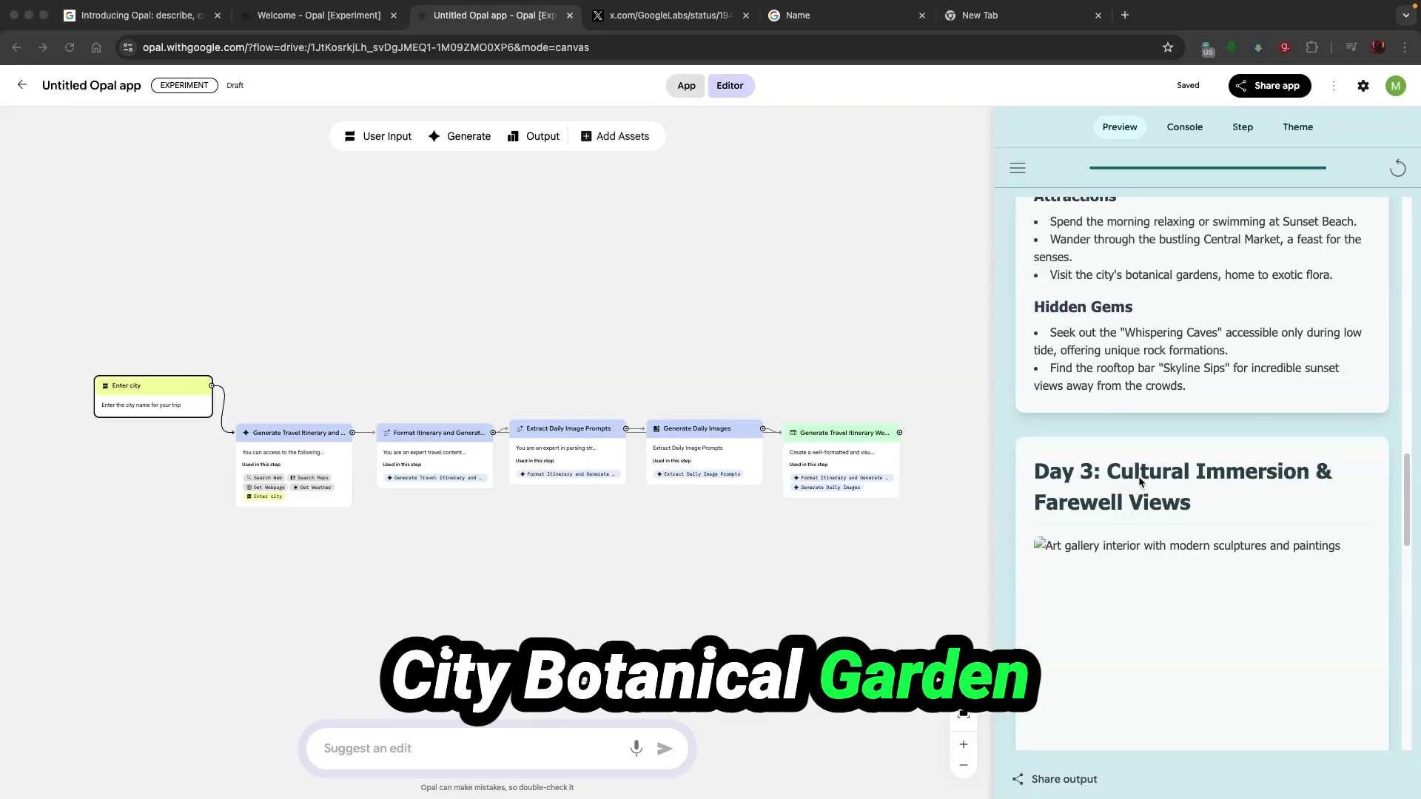
scroll(1139, 479, down, 10)
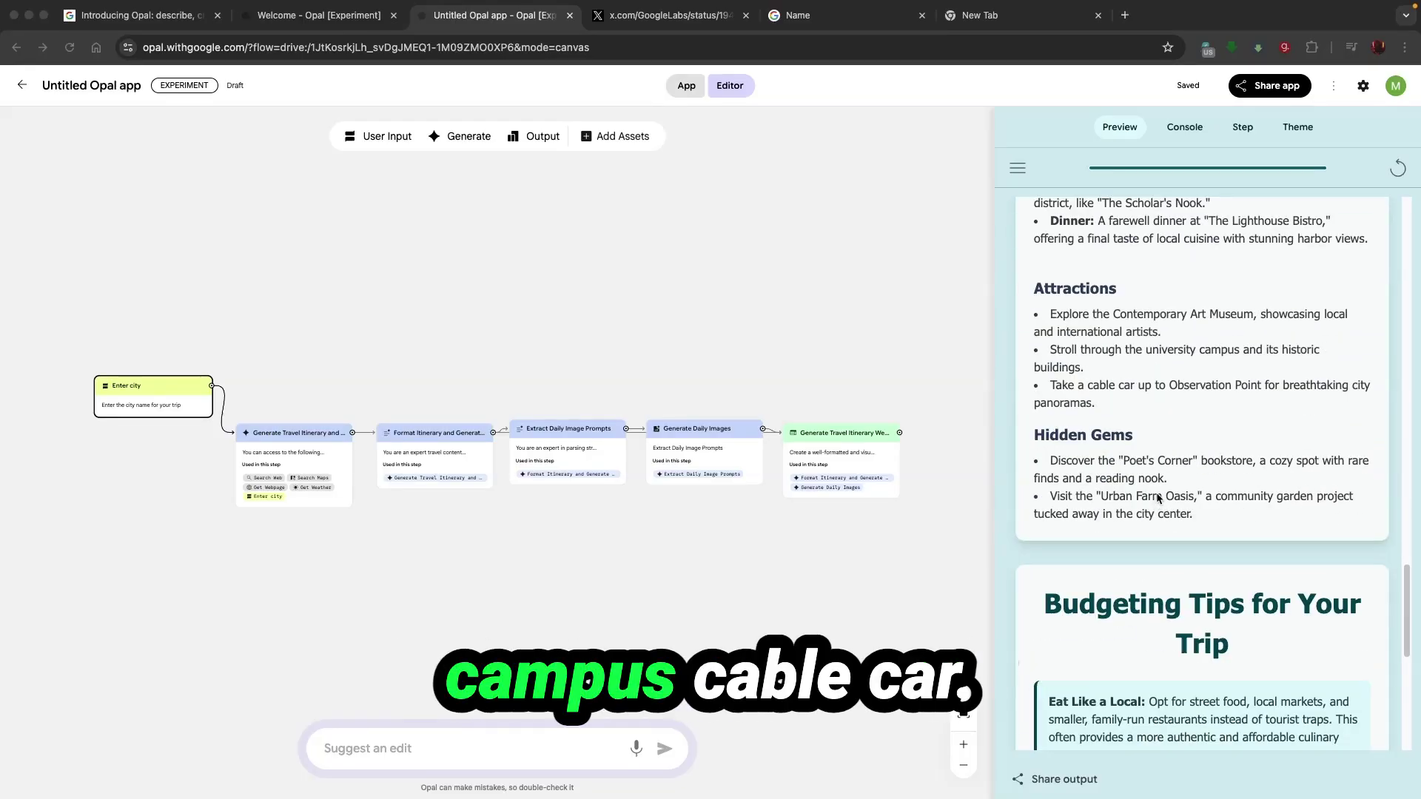
scroll(1157, 497, down, 1)
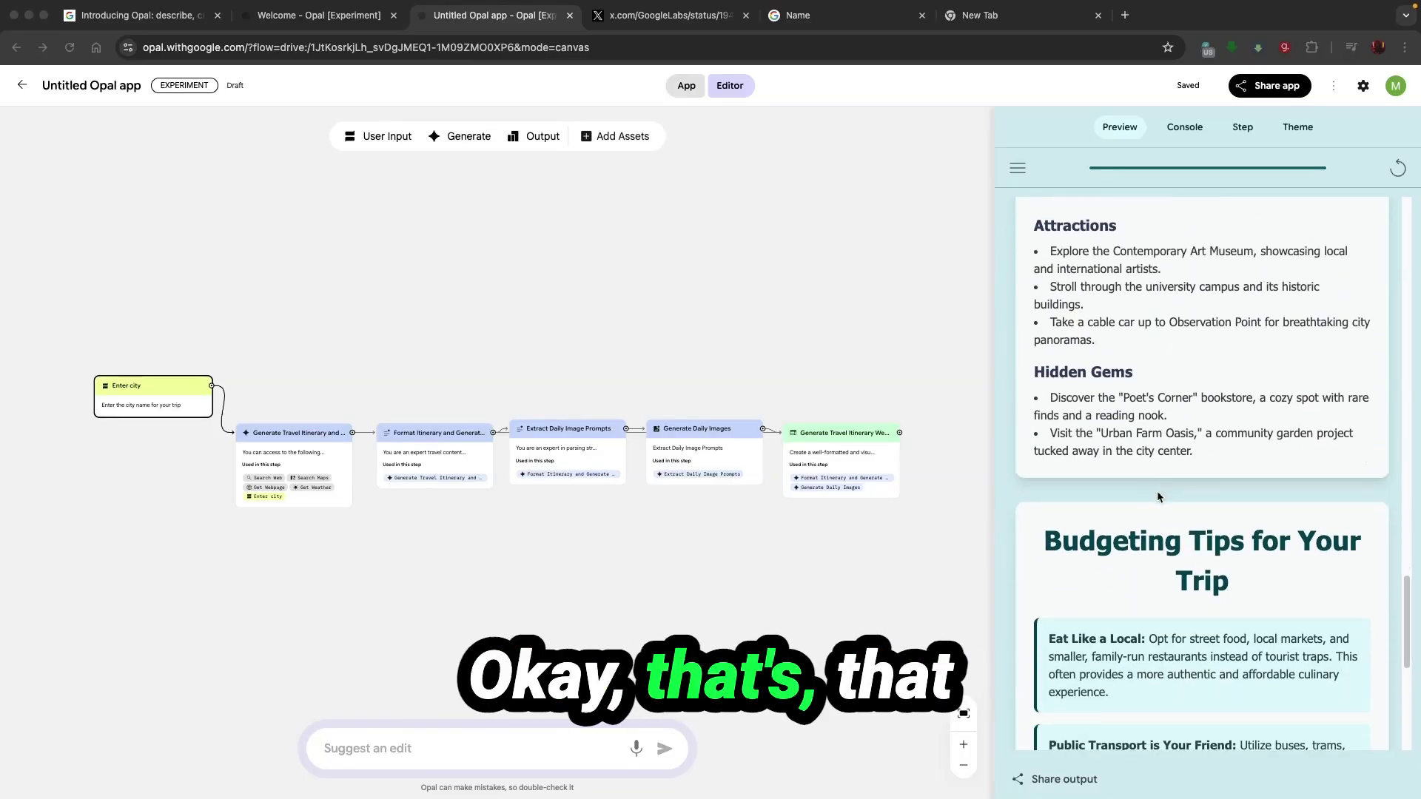
scroll(1092, 468, down, 1)
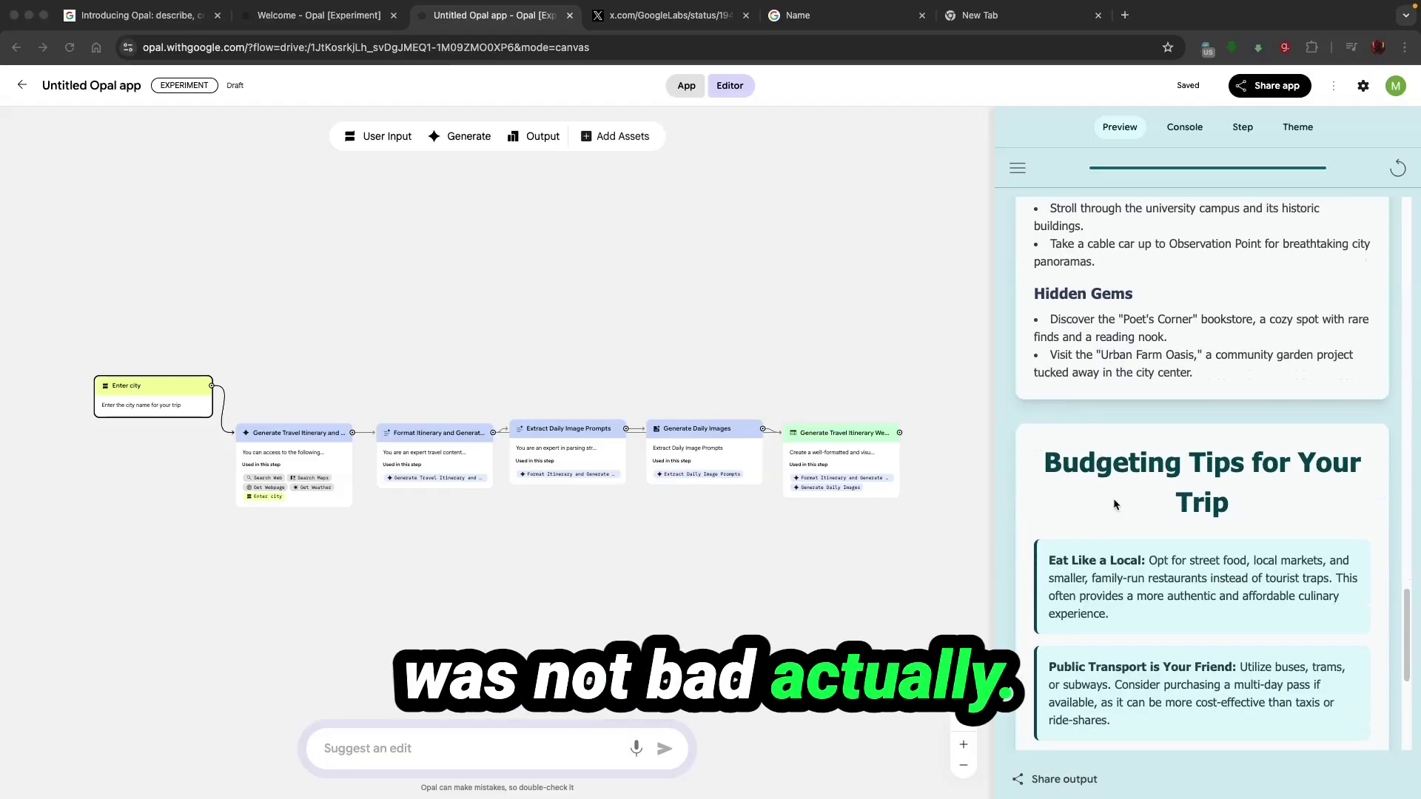
scroll(1113, 493, down, 4)
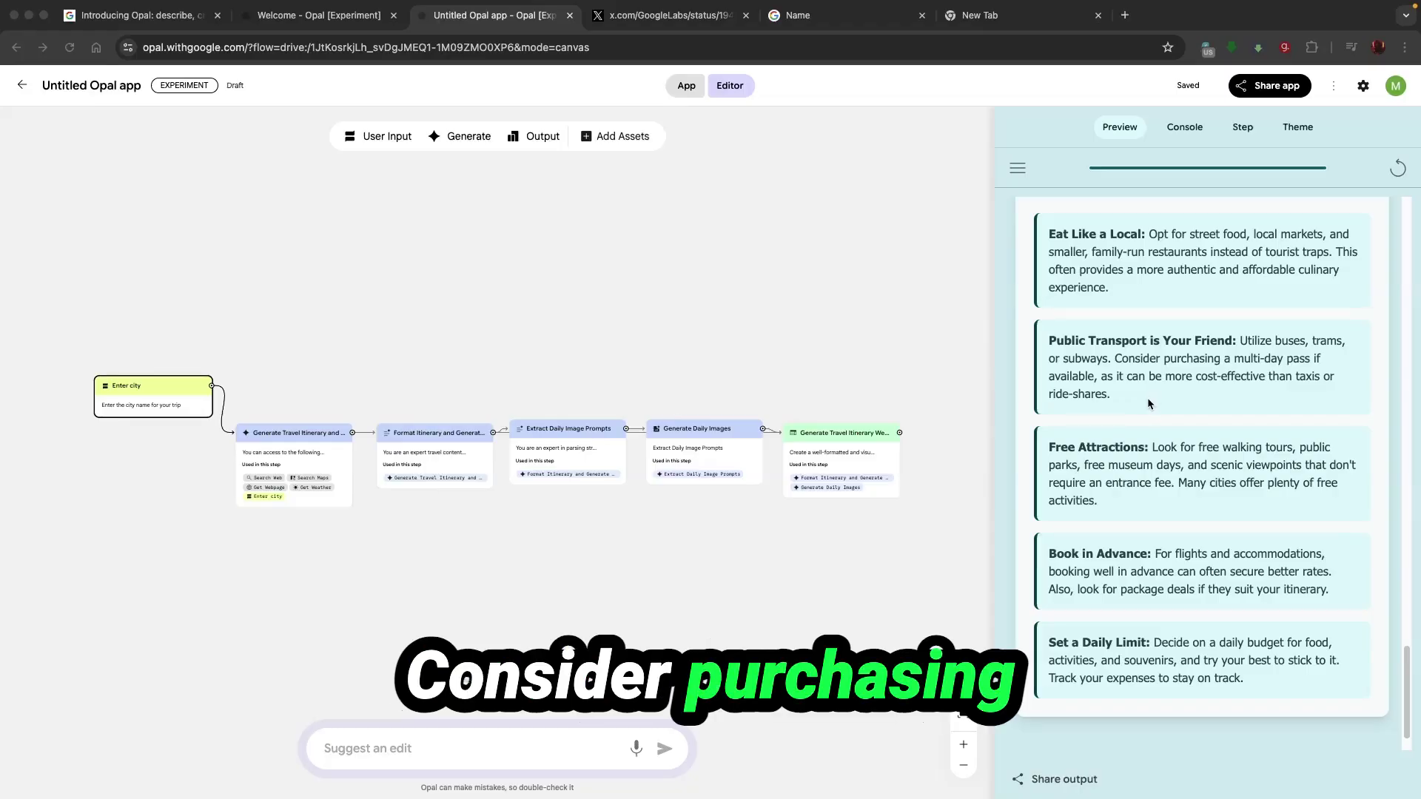
scroll(1148, 399, down, 2)
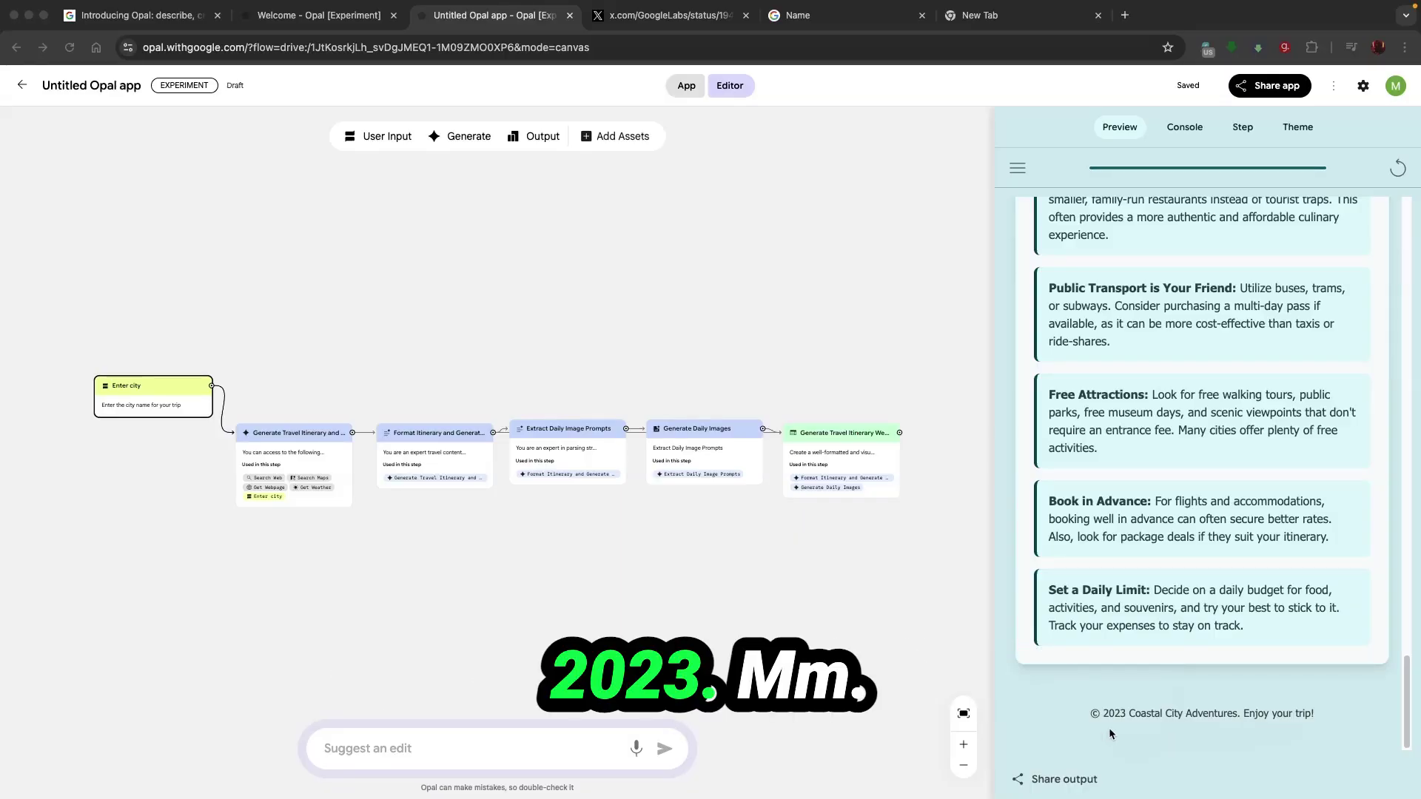
scroll(1238, 735, up, 20)
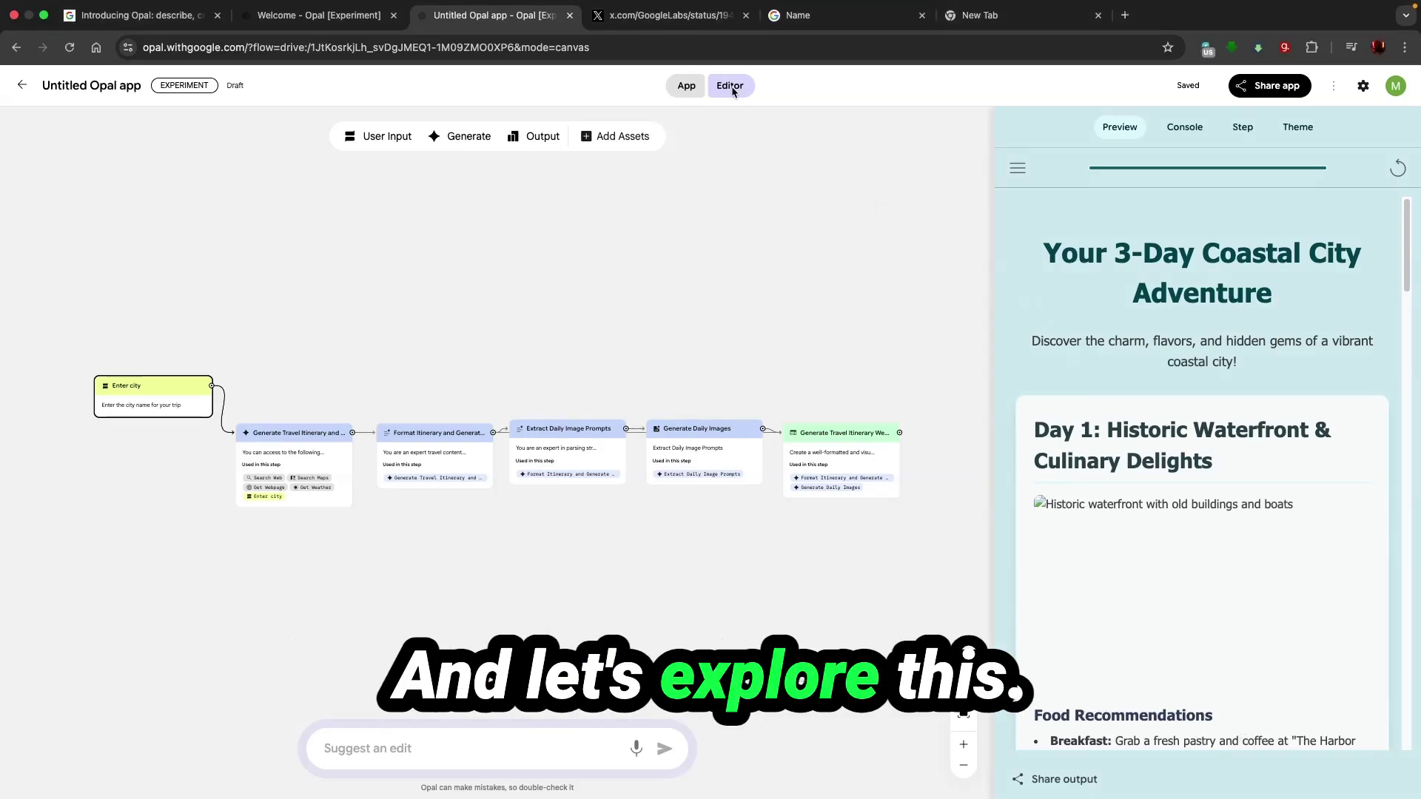
Step: Preview the finished app full-page, then return to the editor canvas
click(685, 86)
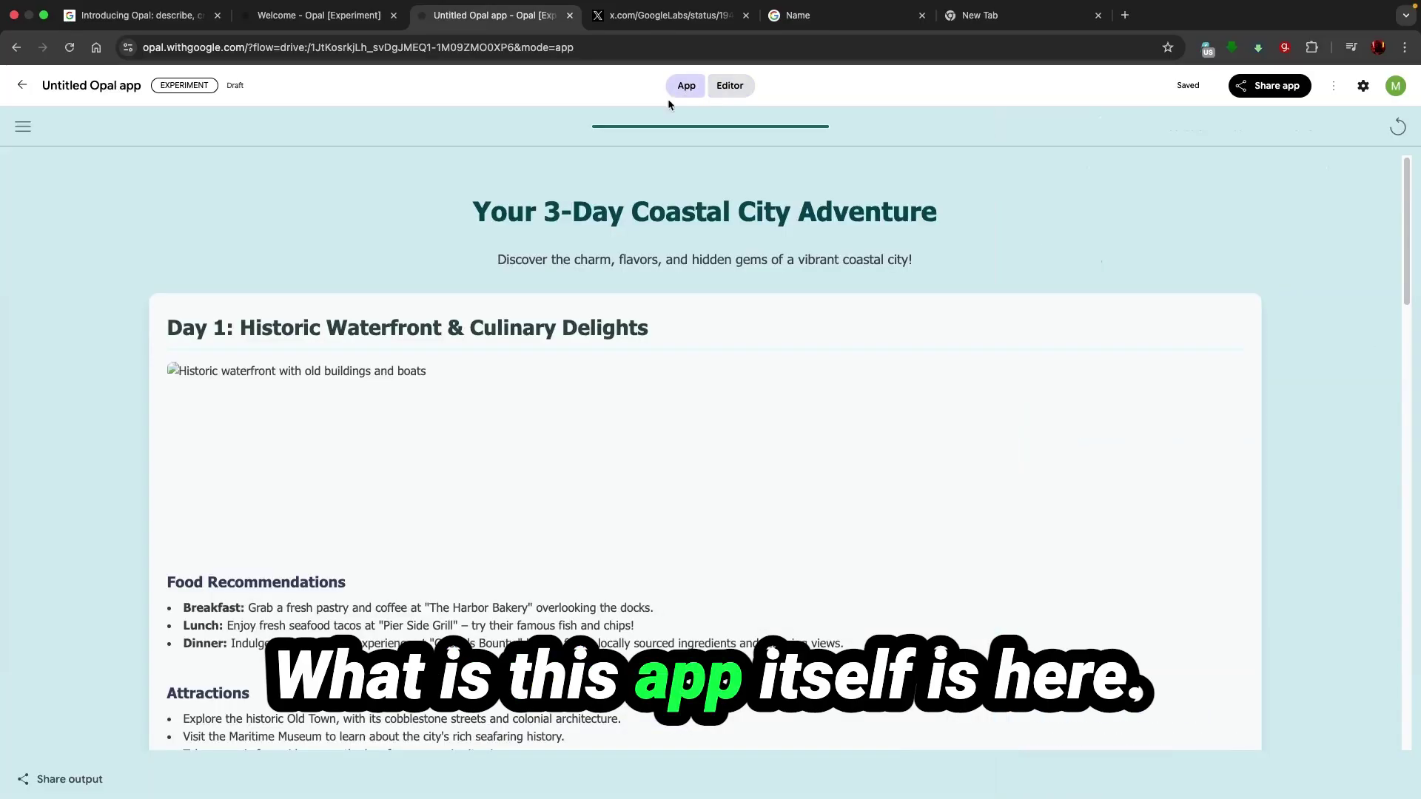
scroll(69, 401, down, 20)
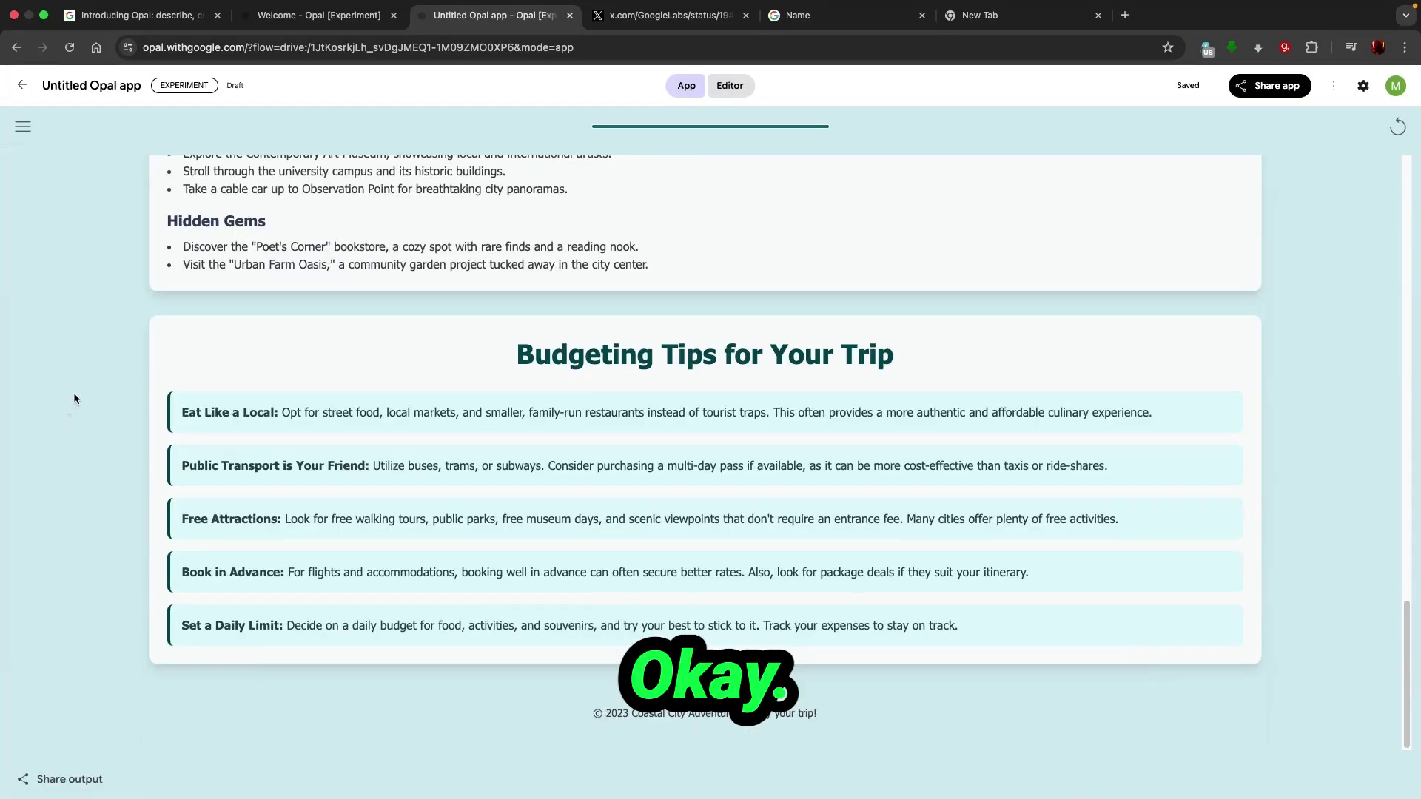
scroll(74, 392, up, 20)
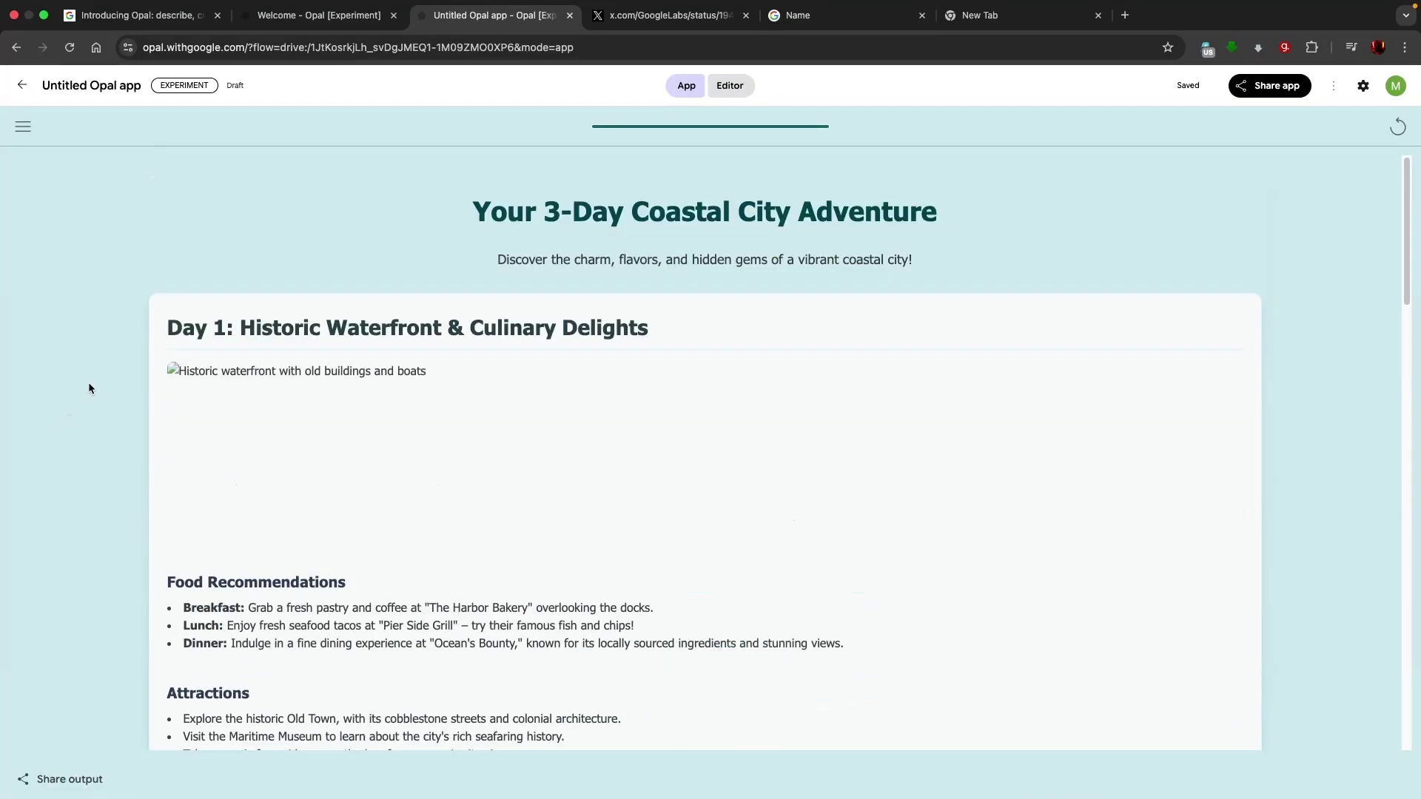
click(730, 88)
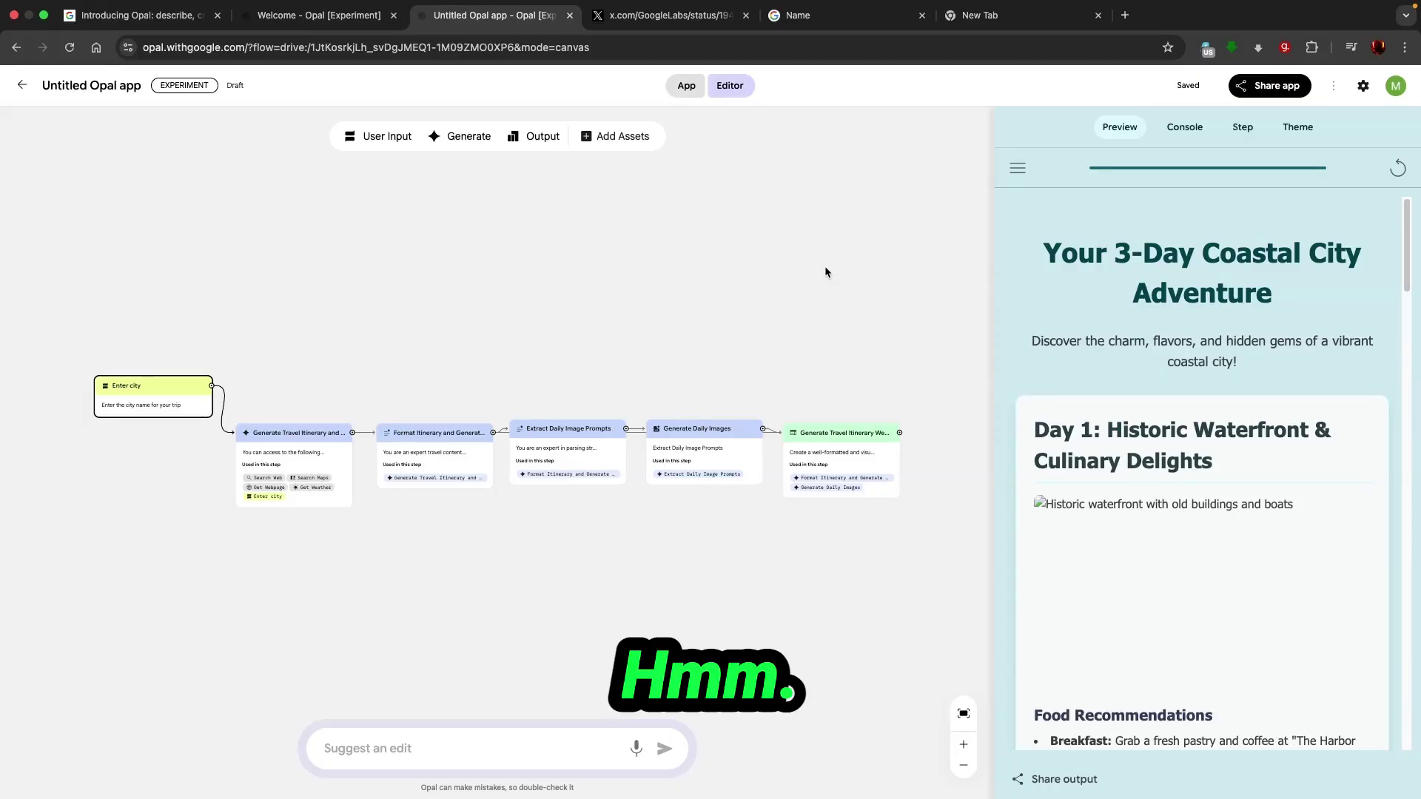
Step: Open the Google Labs Discord from the help menu, then bring up the app's Share dialog
click(1362, 87)
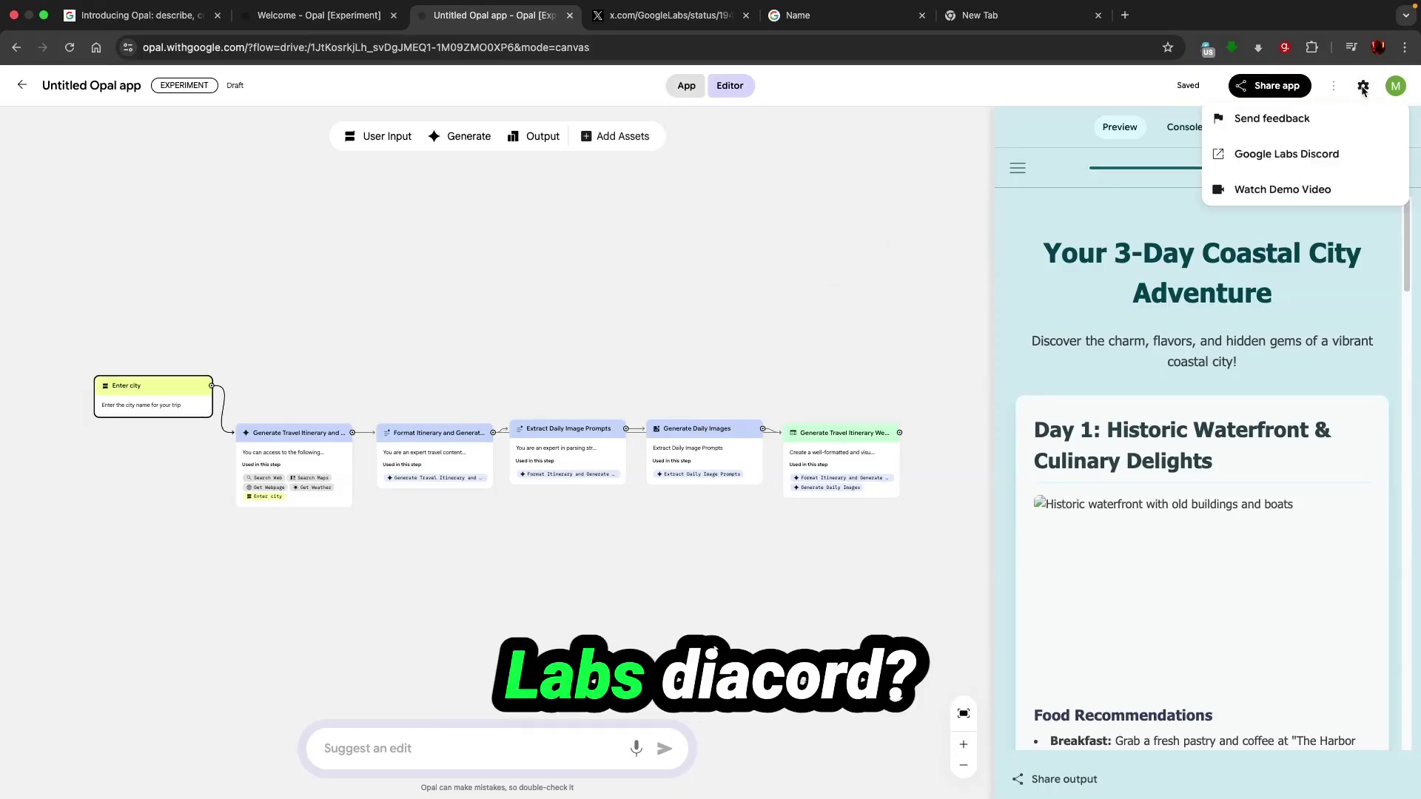
click(1266, 157)
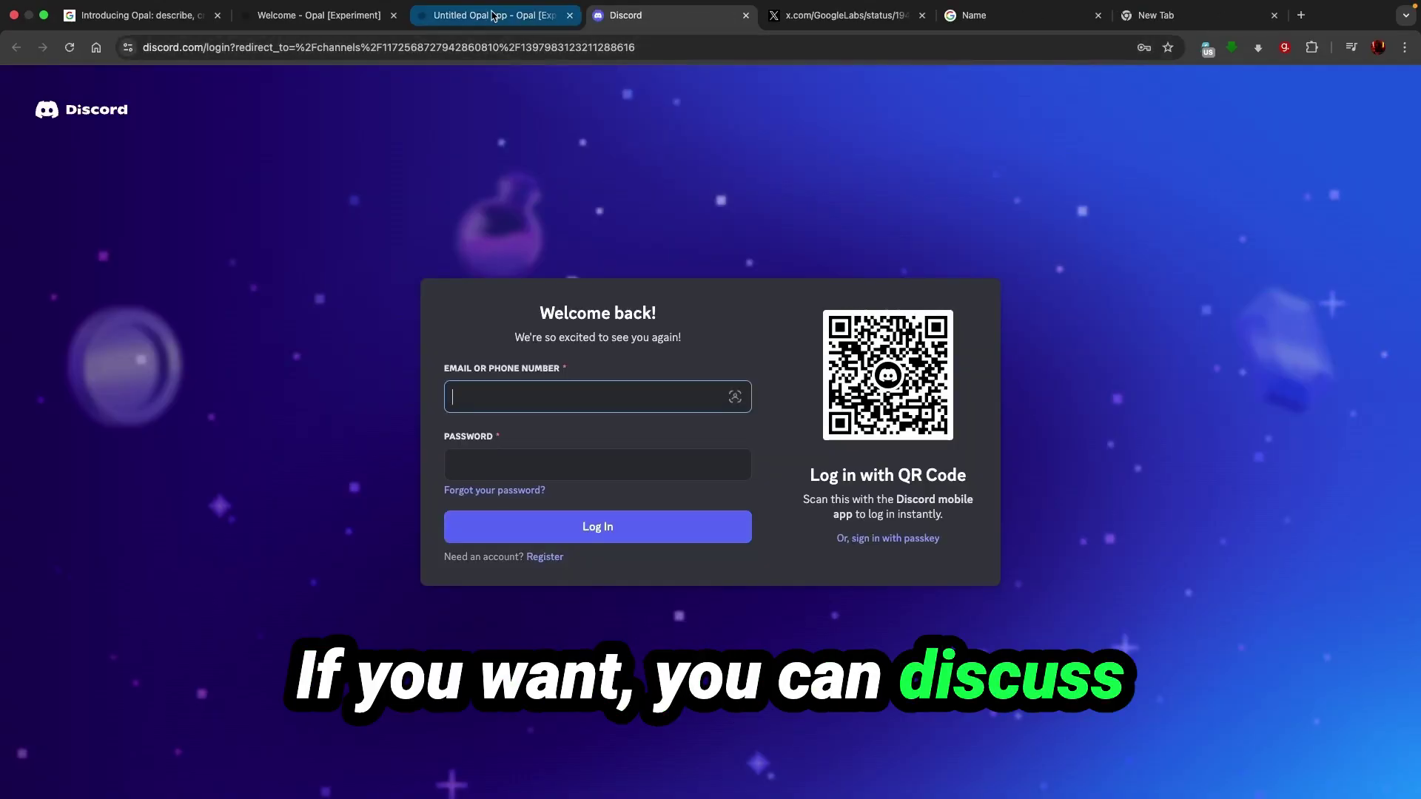
click(493, 14)
click(1269, 85)
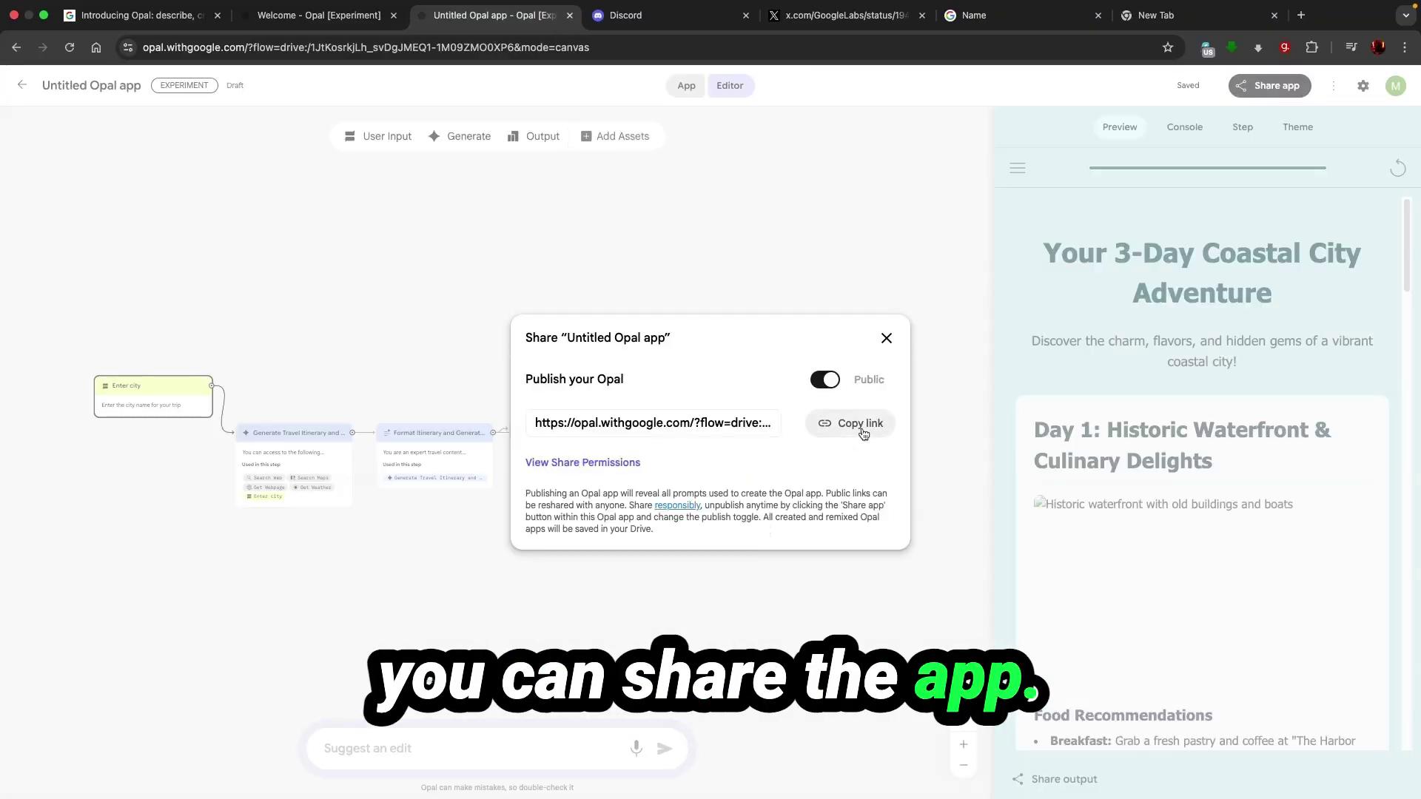
Step: Copy the app's public link, view its share permissions, then switch to the Google Labs X post
click(861, 428)
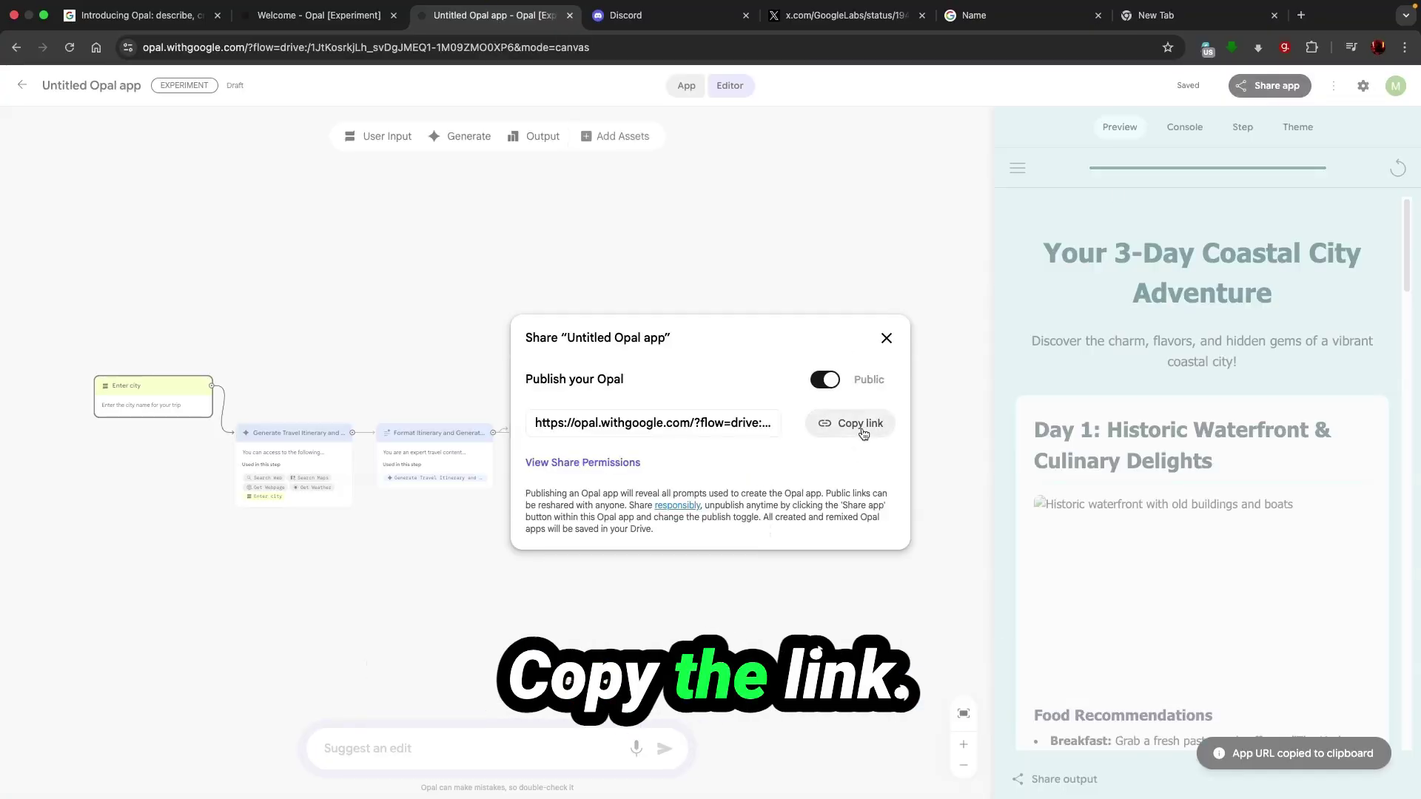
click(583, 463)
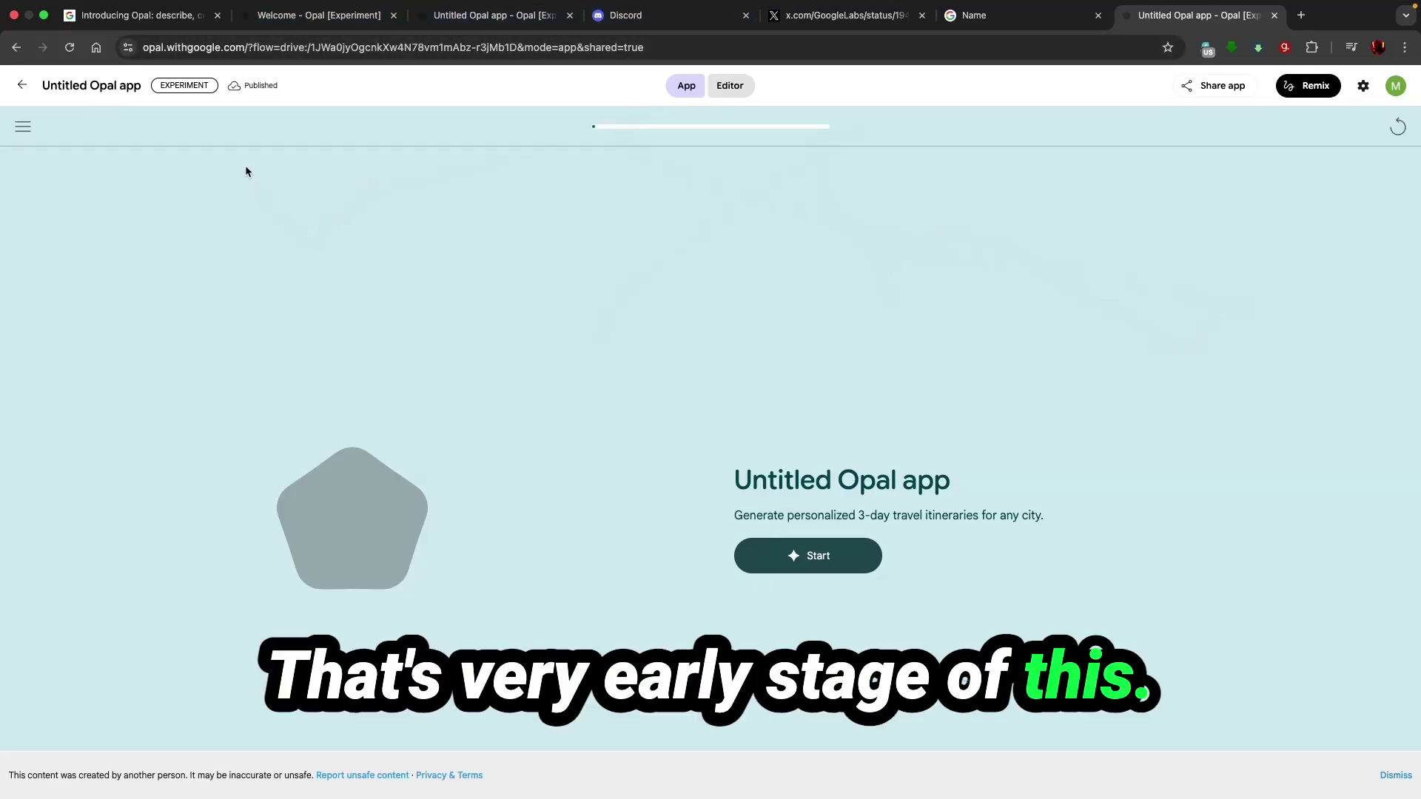
click(843, 15)
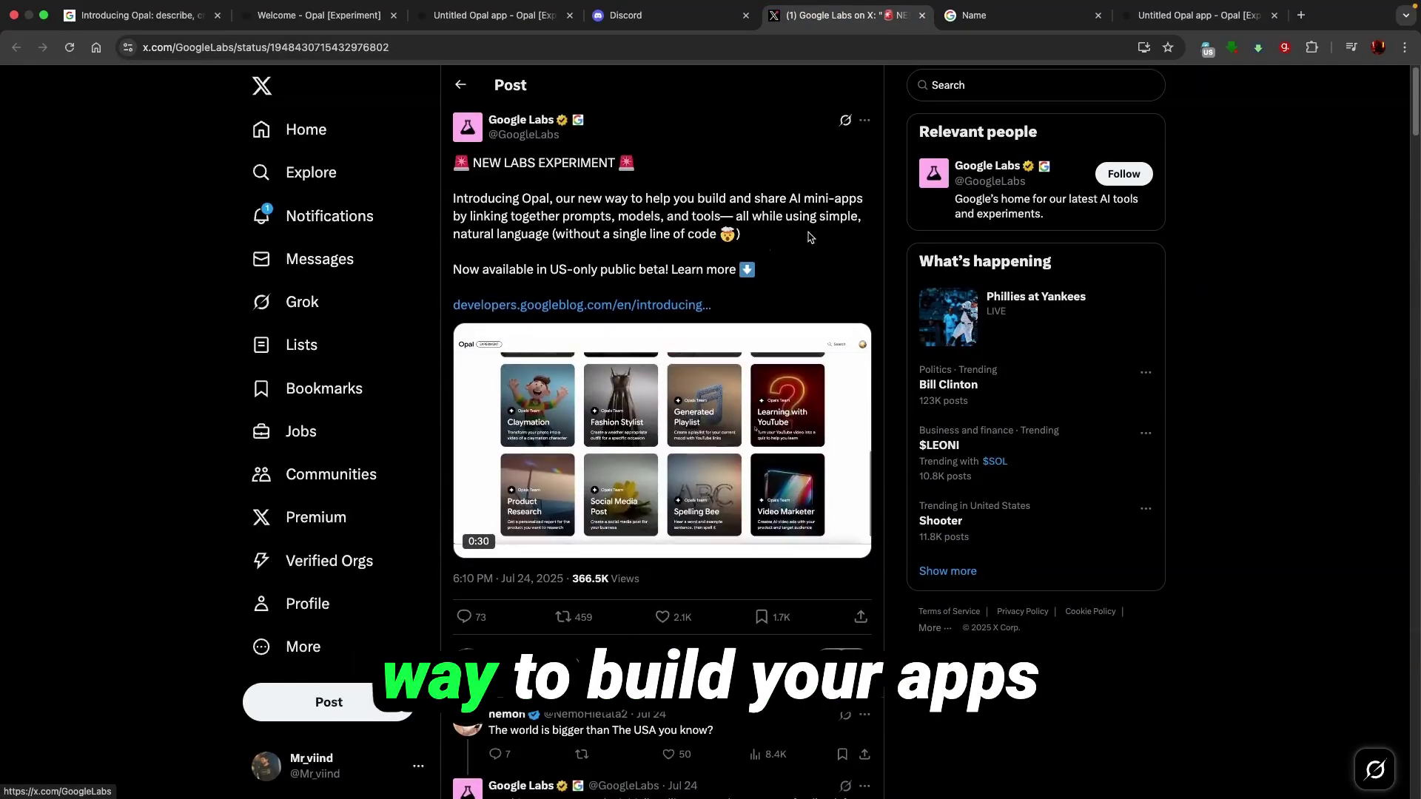
scroll(704, 419, down, 6)
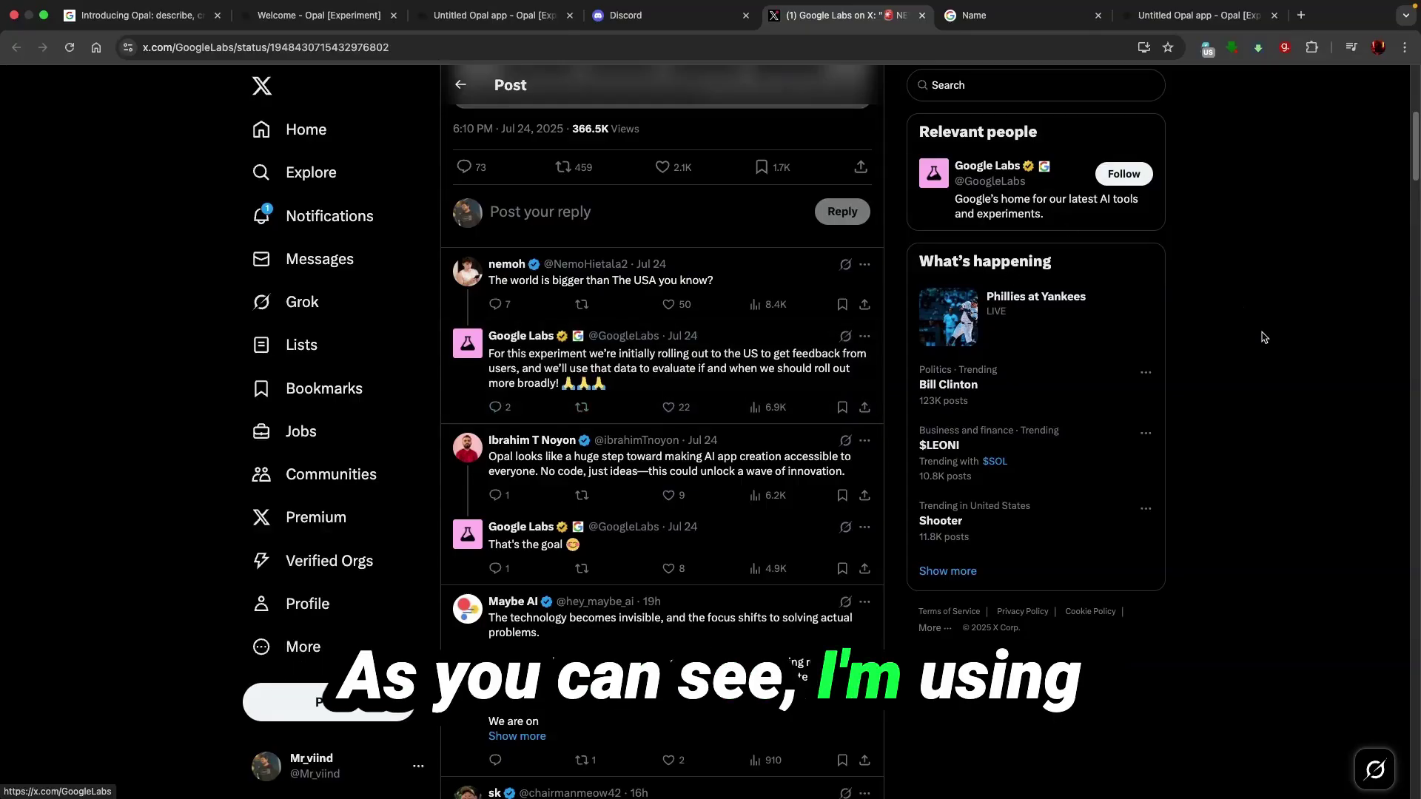
click(1207, 48)
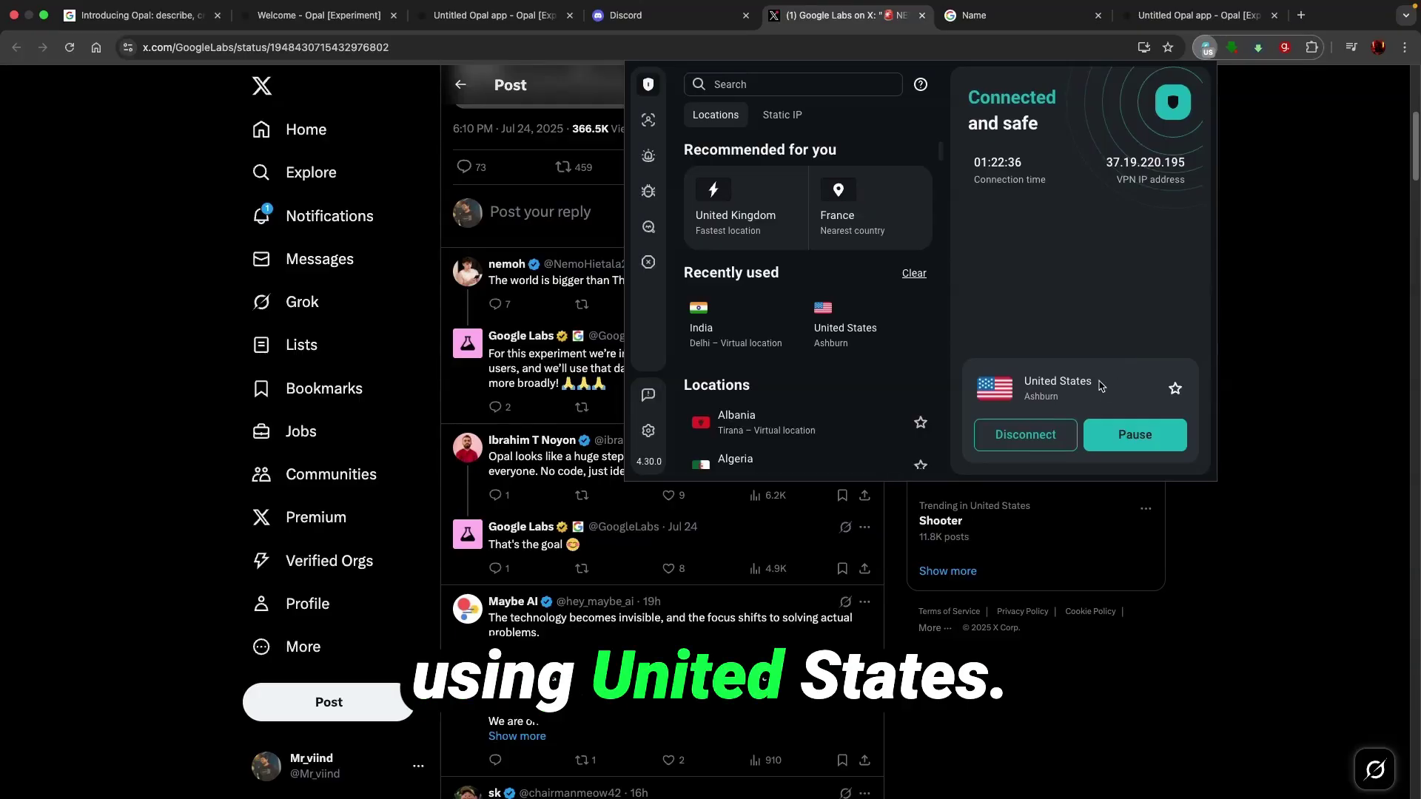
click(1291, 234)
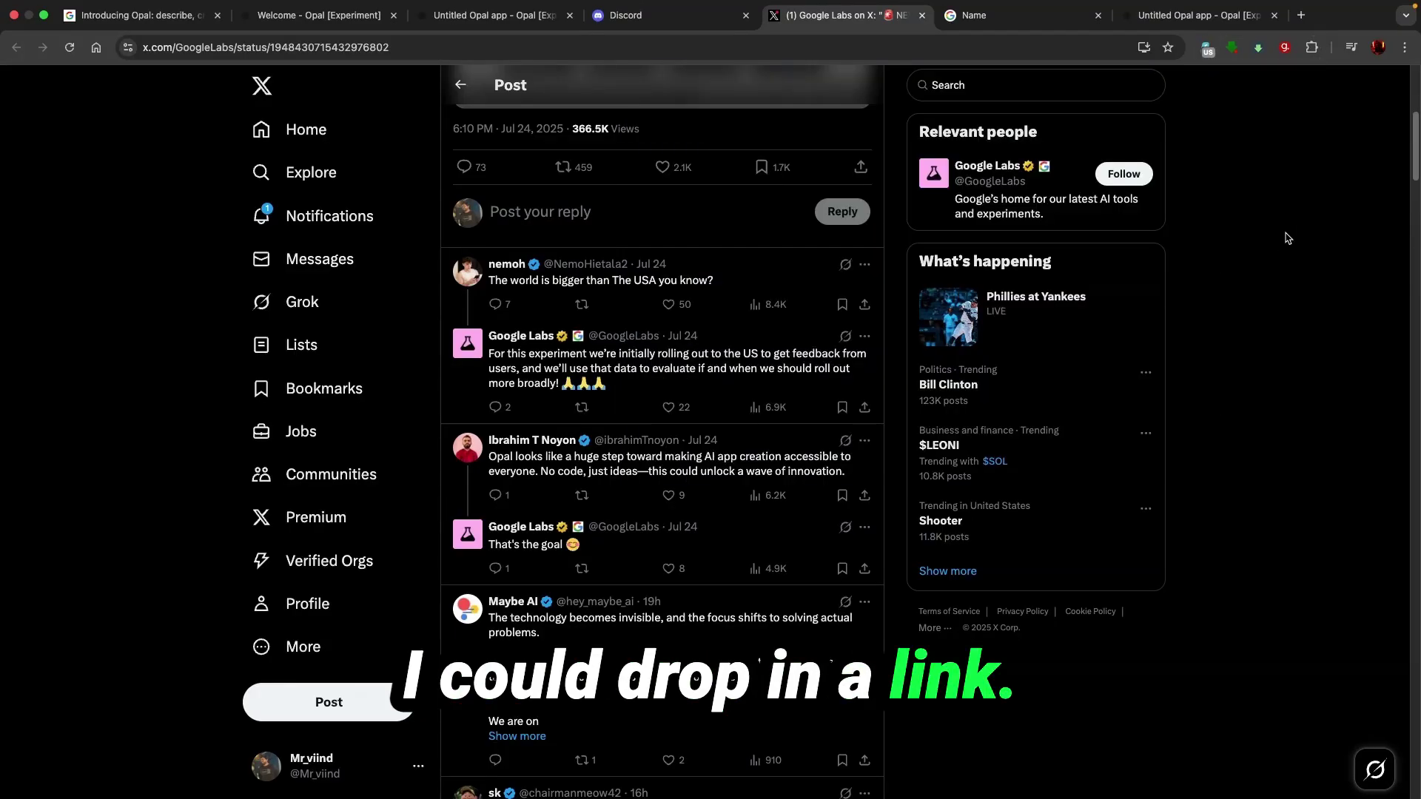
scroll(1282, 266, up, 5)
scroll(1277, 285, down, 10)
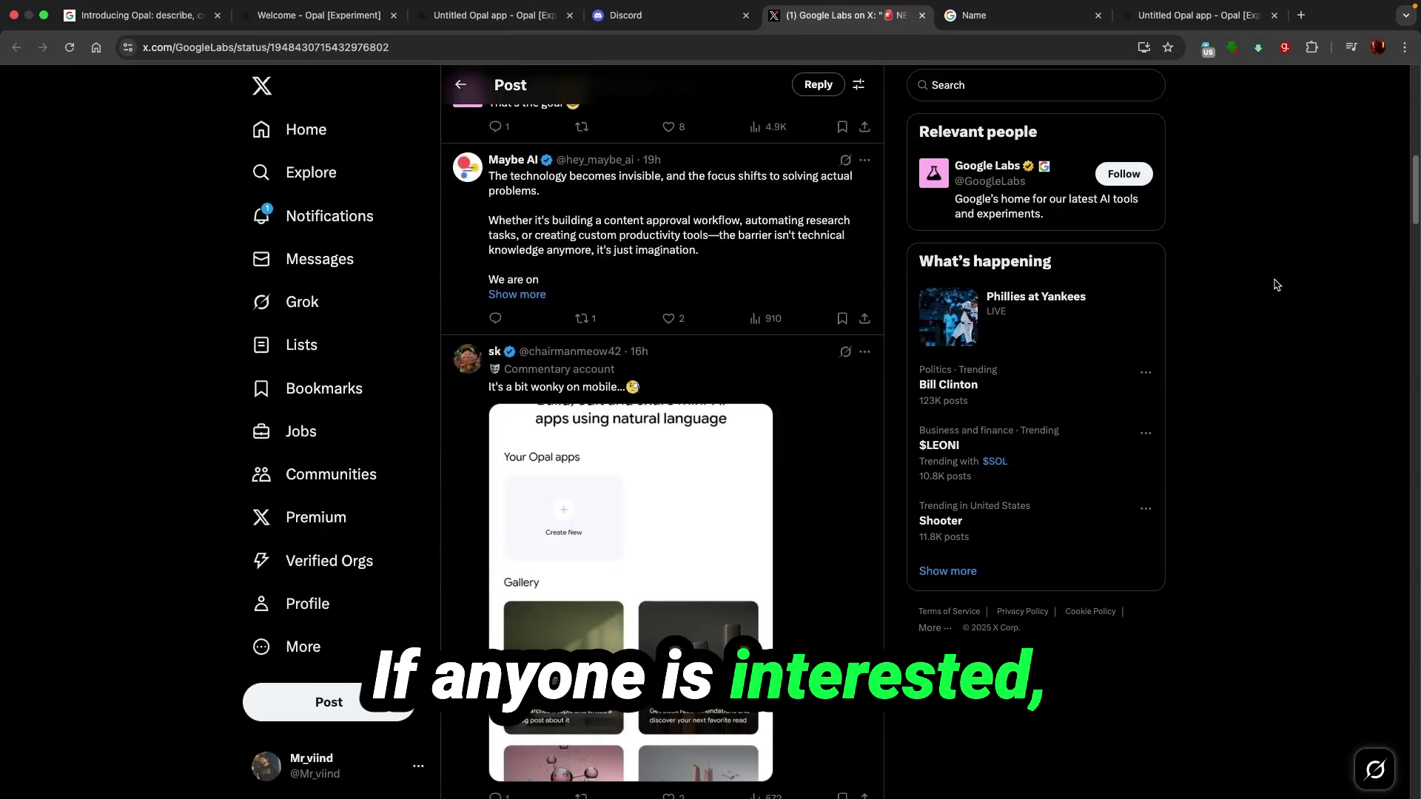
scroll(1276, 285, up, 10)
Step: Return to the Untitled Opal app editor tab and reload the page
click(459, 16)
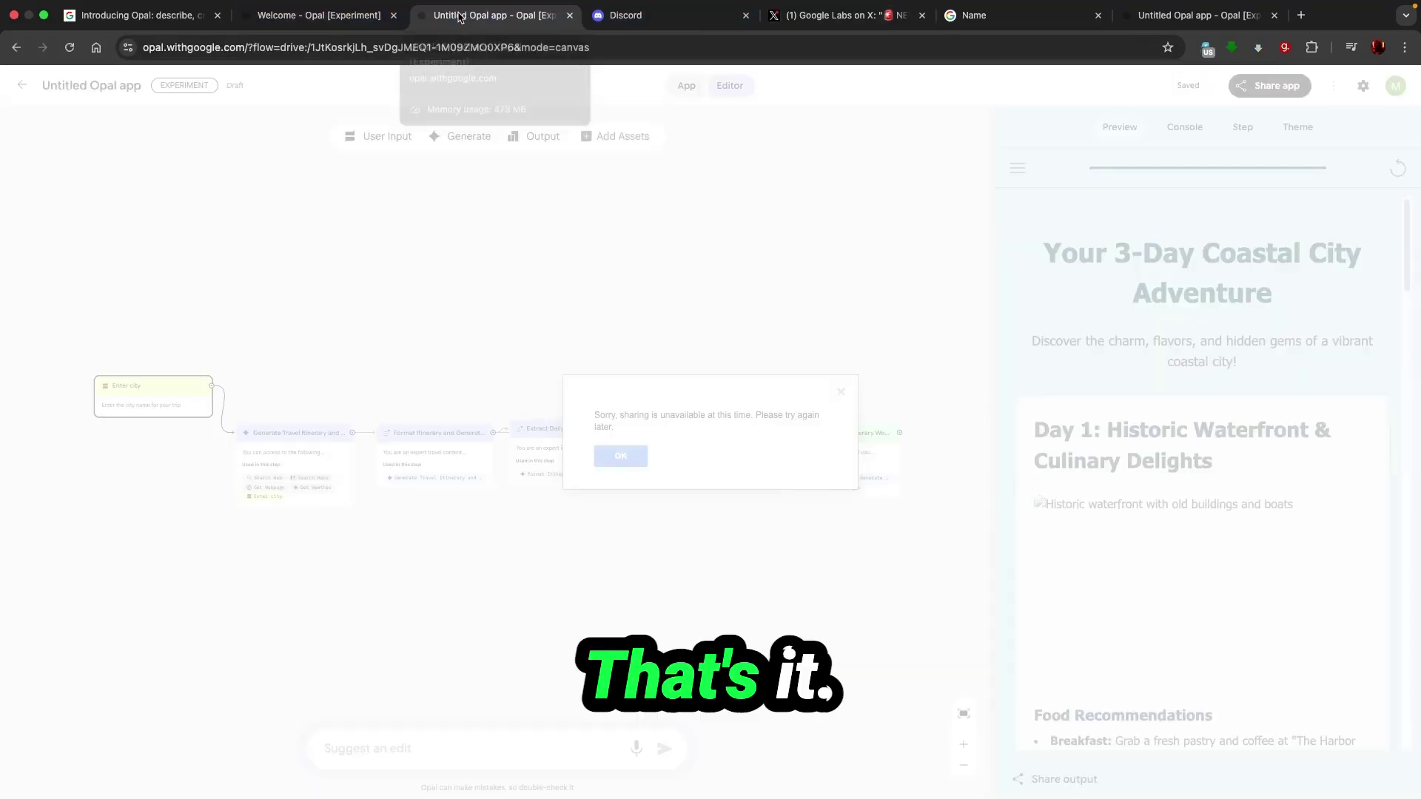
click(494, 16)
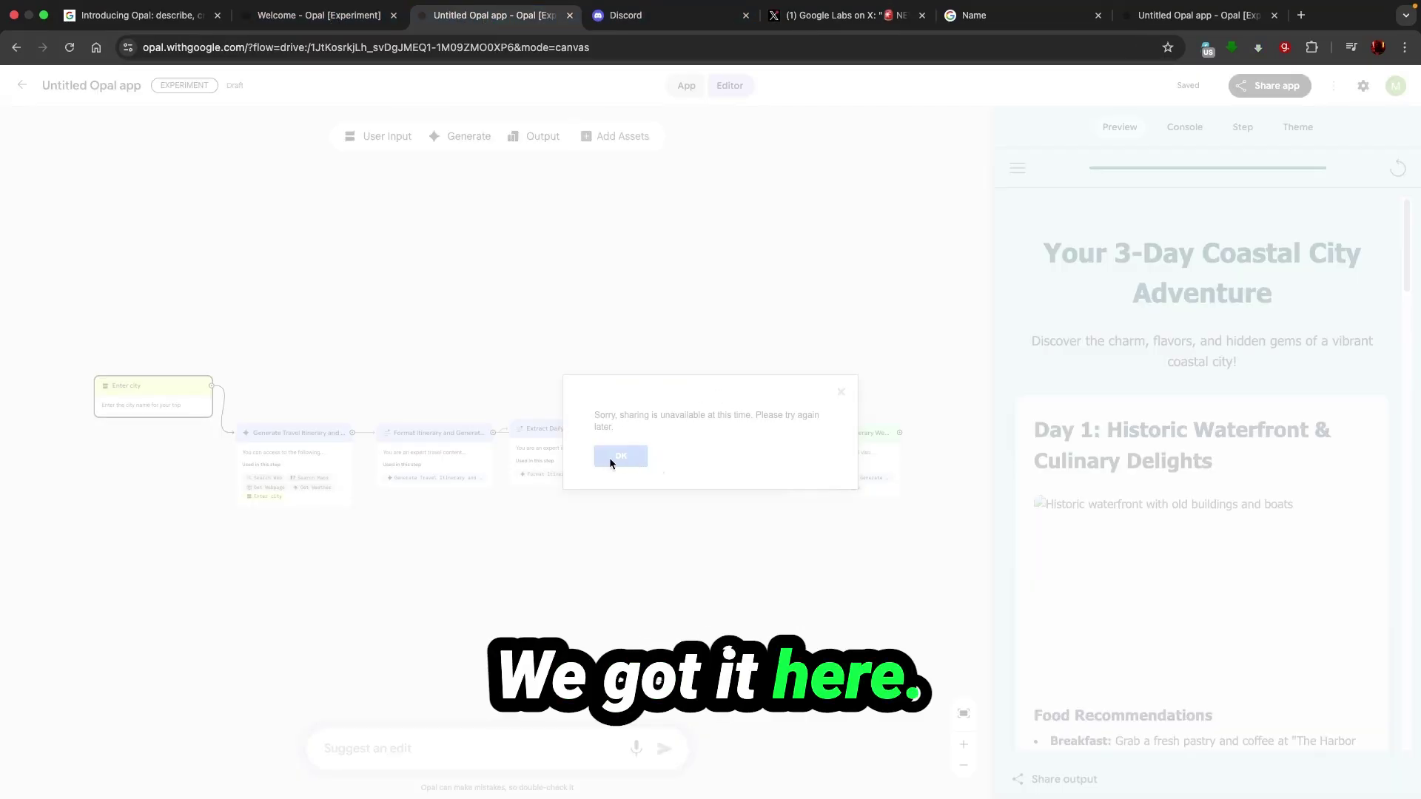
click(69, 47)
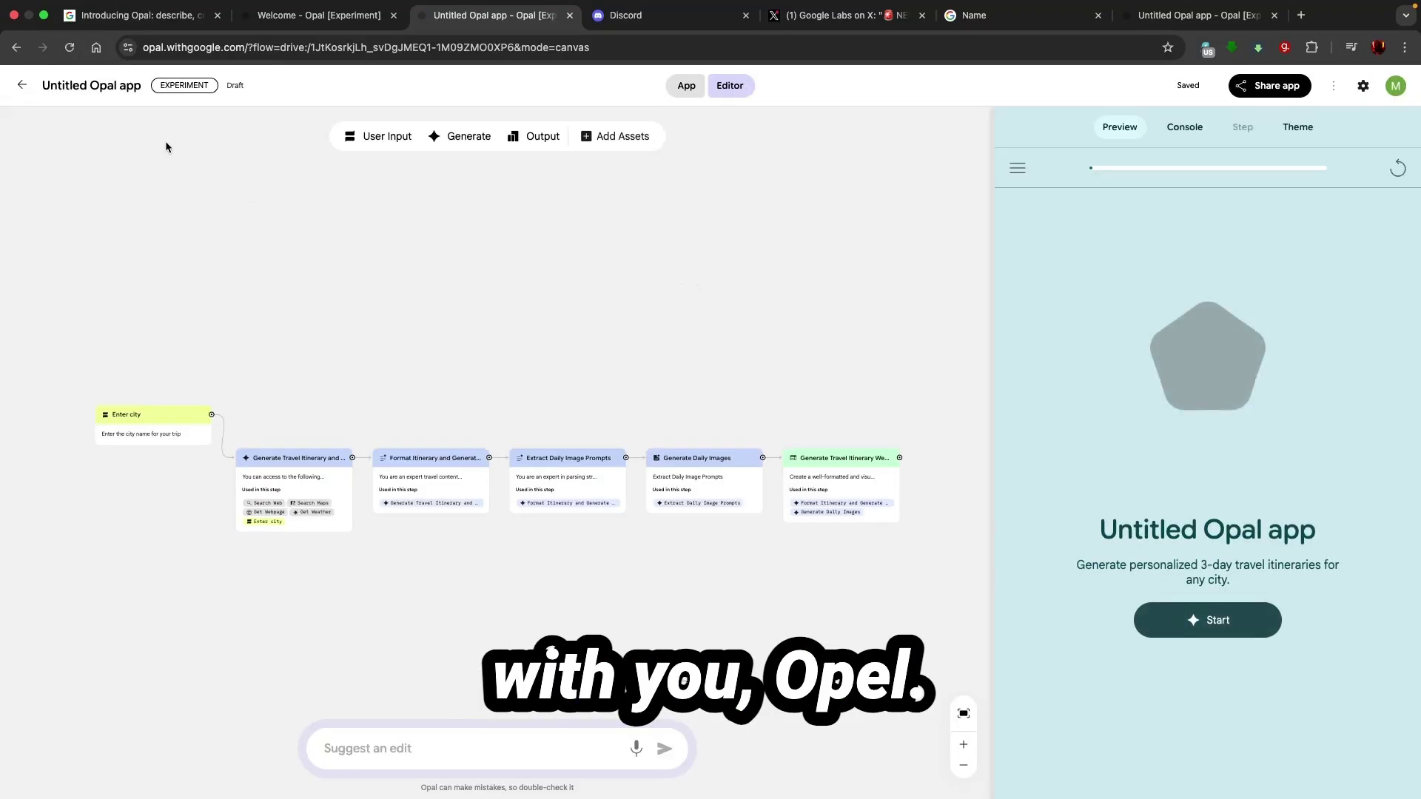
Step: Retitle the app as the creator's 'Travel Planner' and go back to Your Opal apps
triple_click(104, 85)
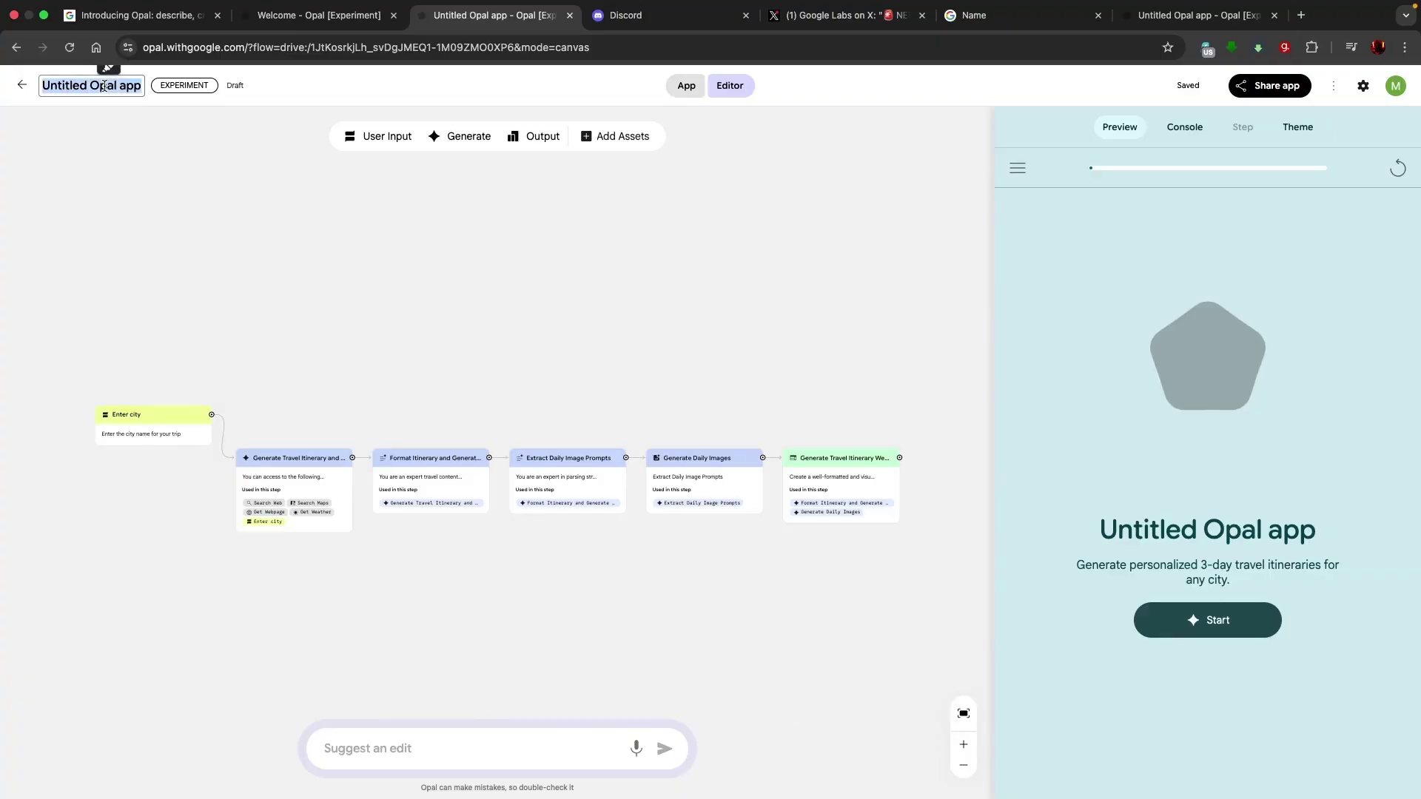
text(Mr_ViiND's)
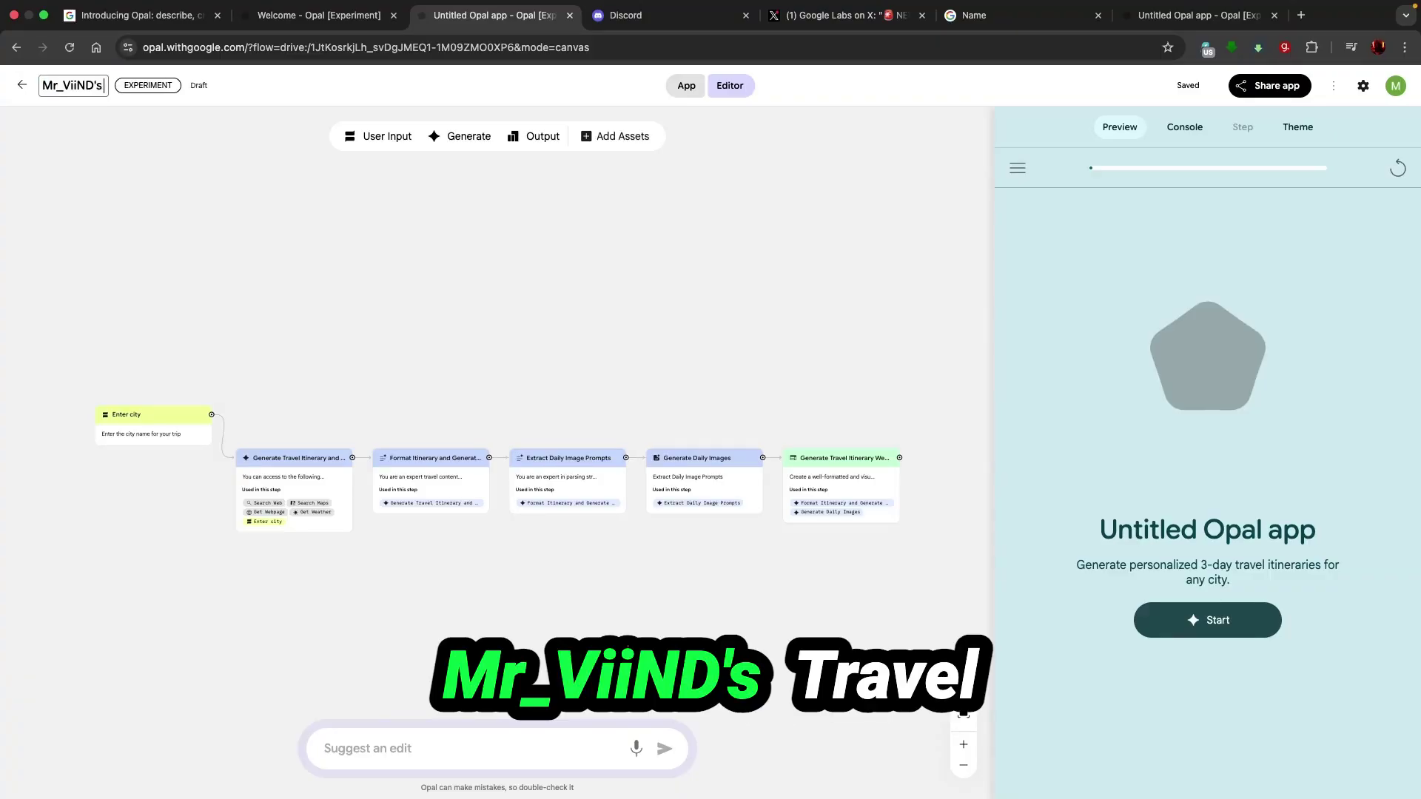
text( Travel)
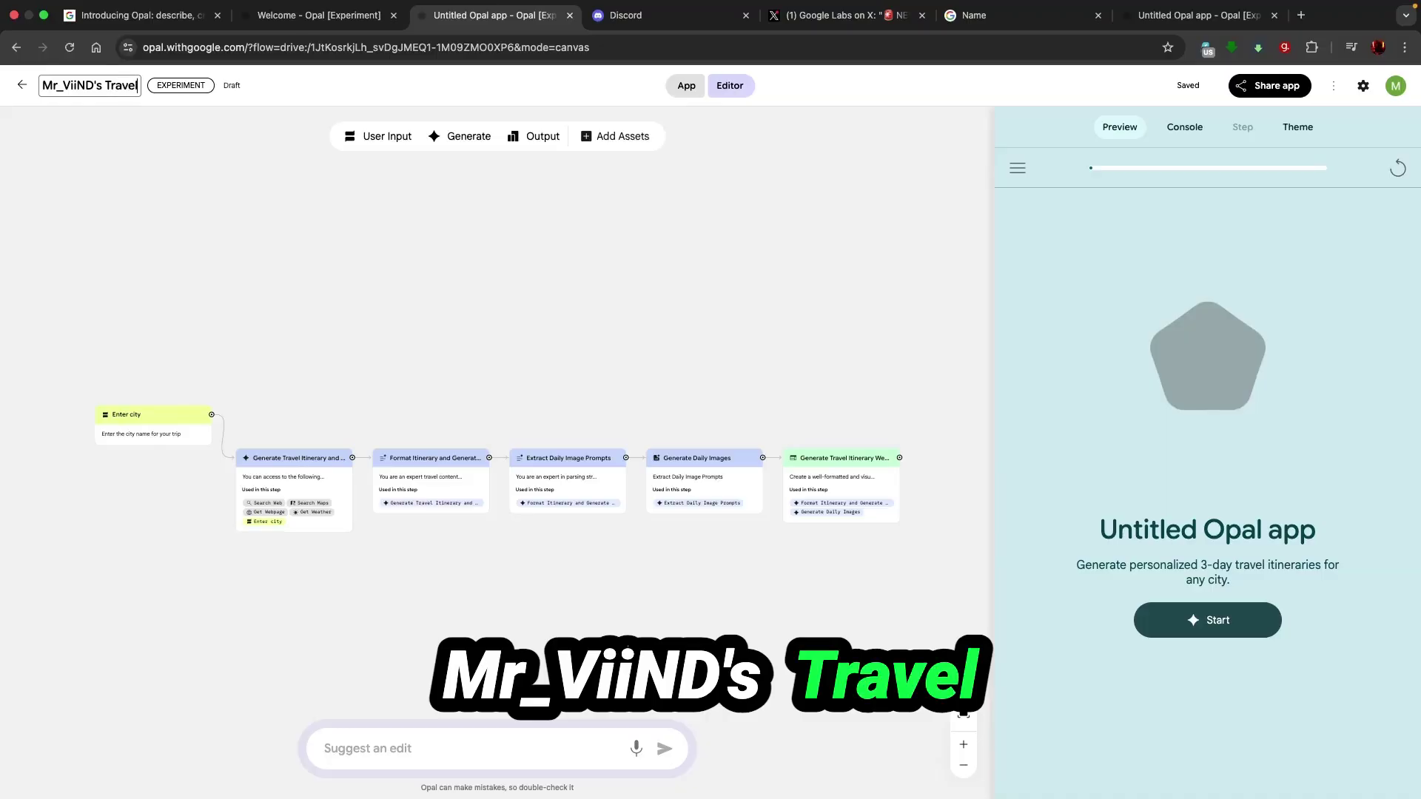
text( Planner)
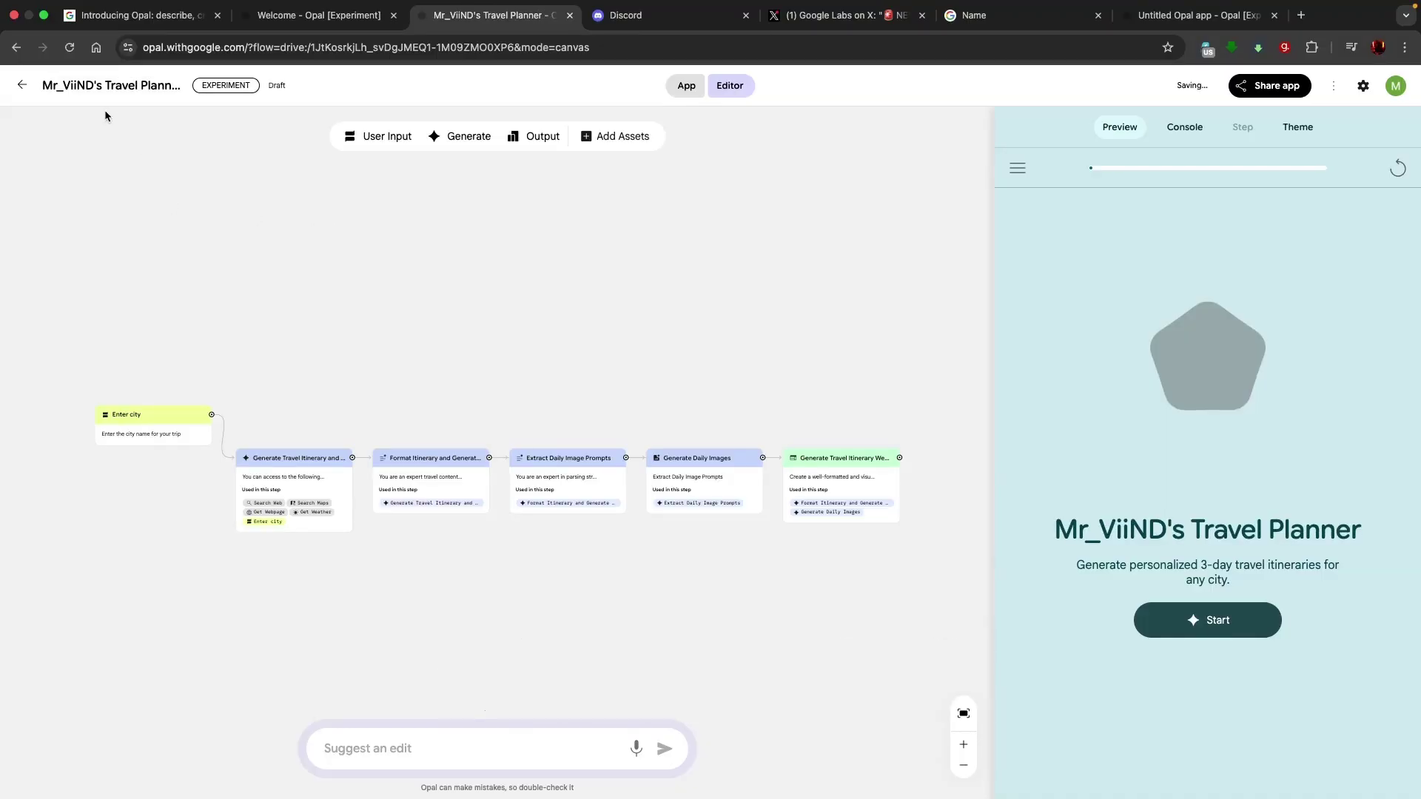
click(23, 85)
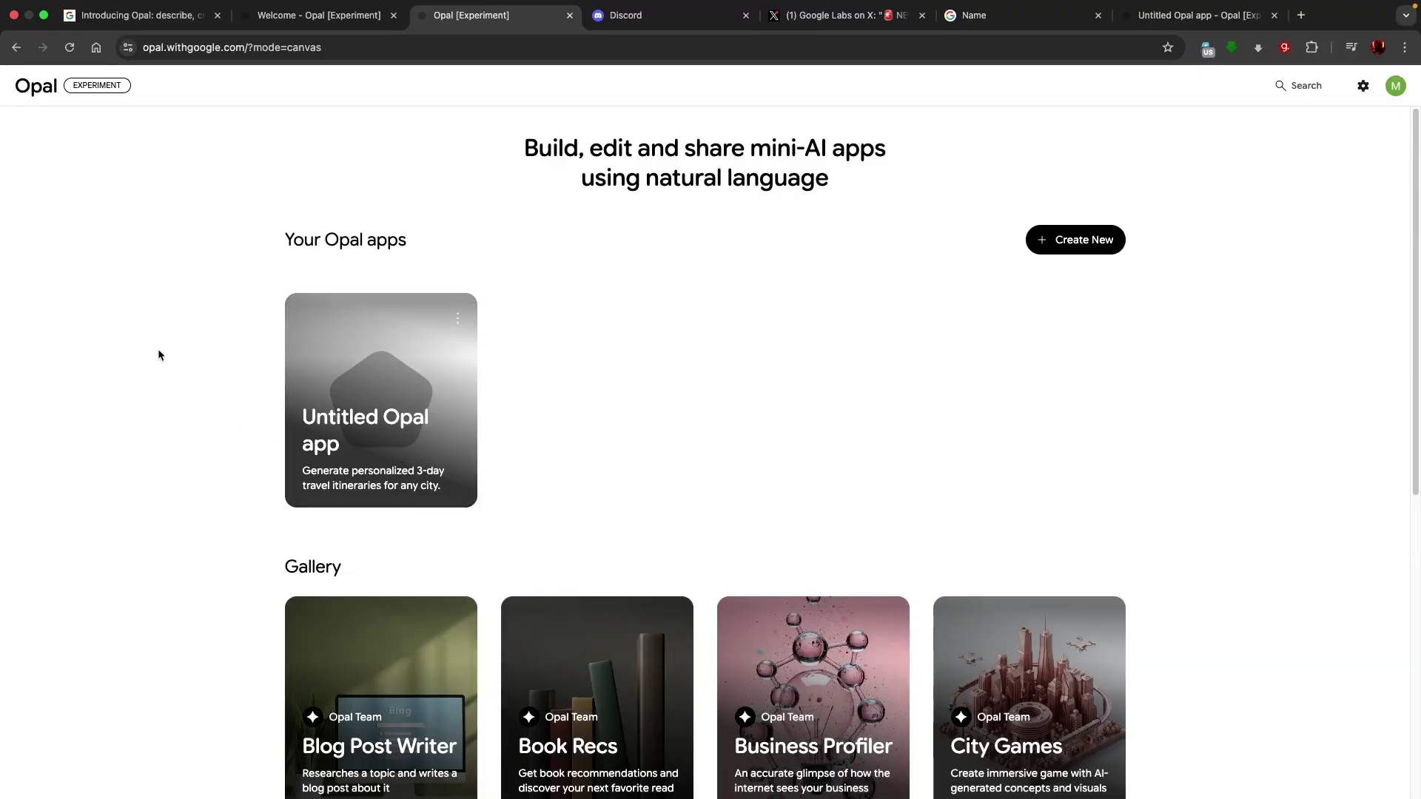
Step: Reload the Opal home page to refresh the app card's title
click(63, 49)
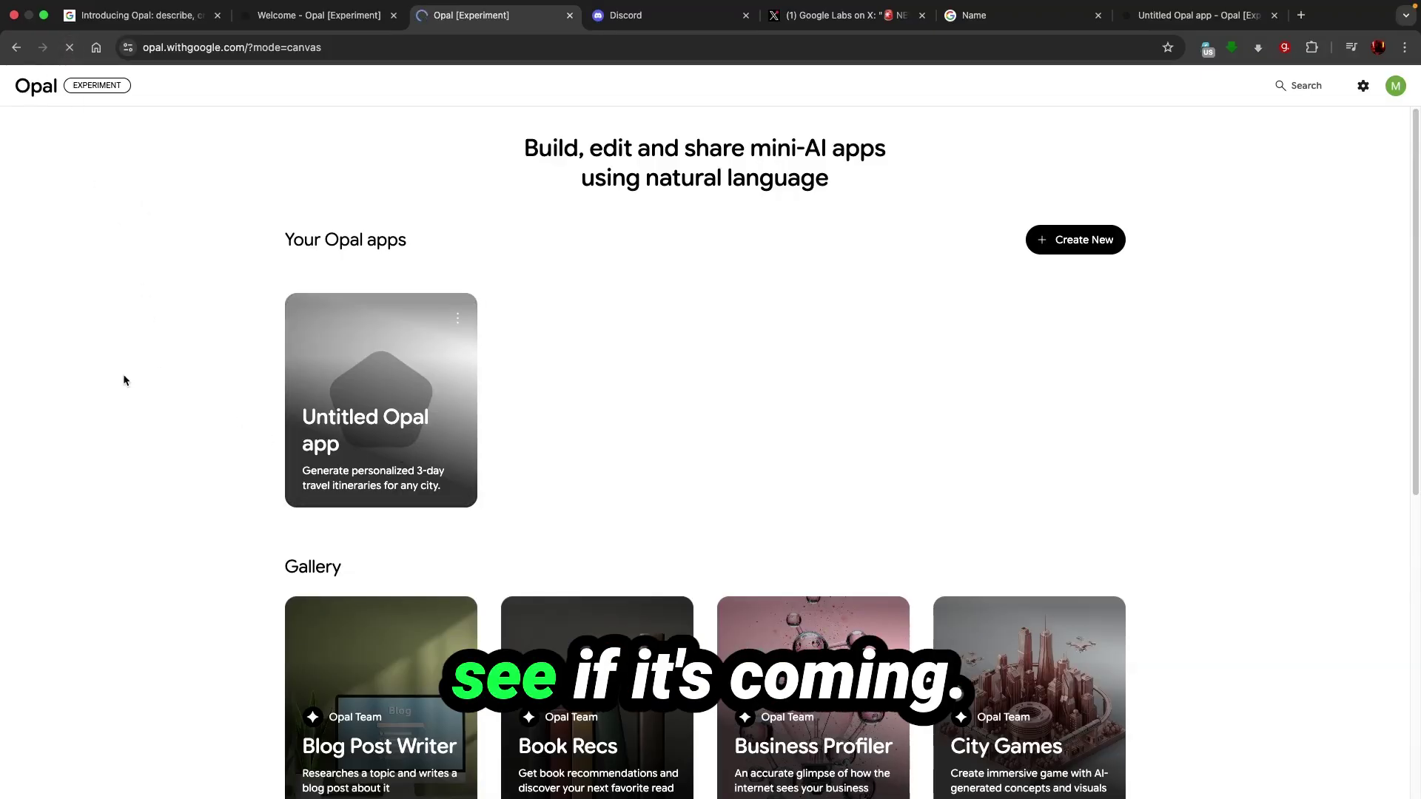